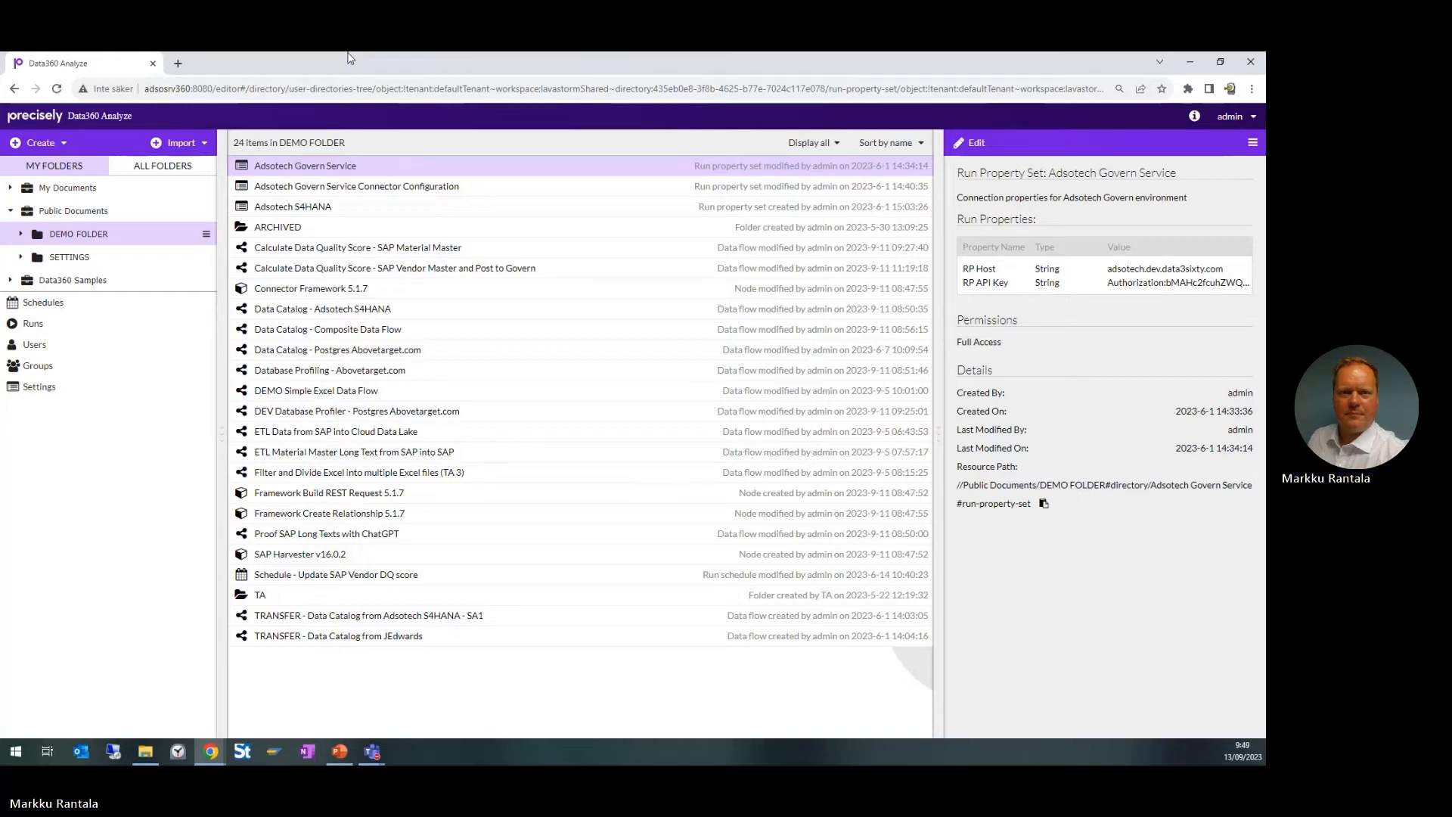
Filter the contents of DEMO FOLDER to display data flows only
{"action": "left_click", "coordinate": [10, 211]}
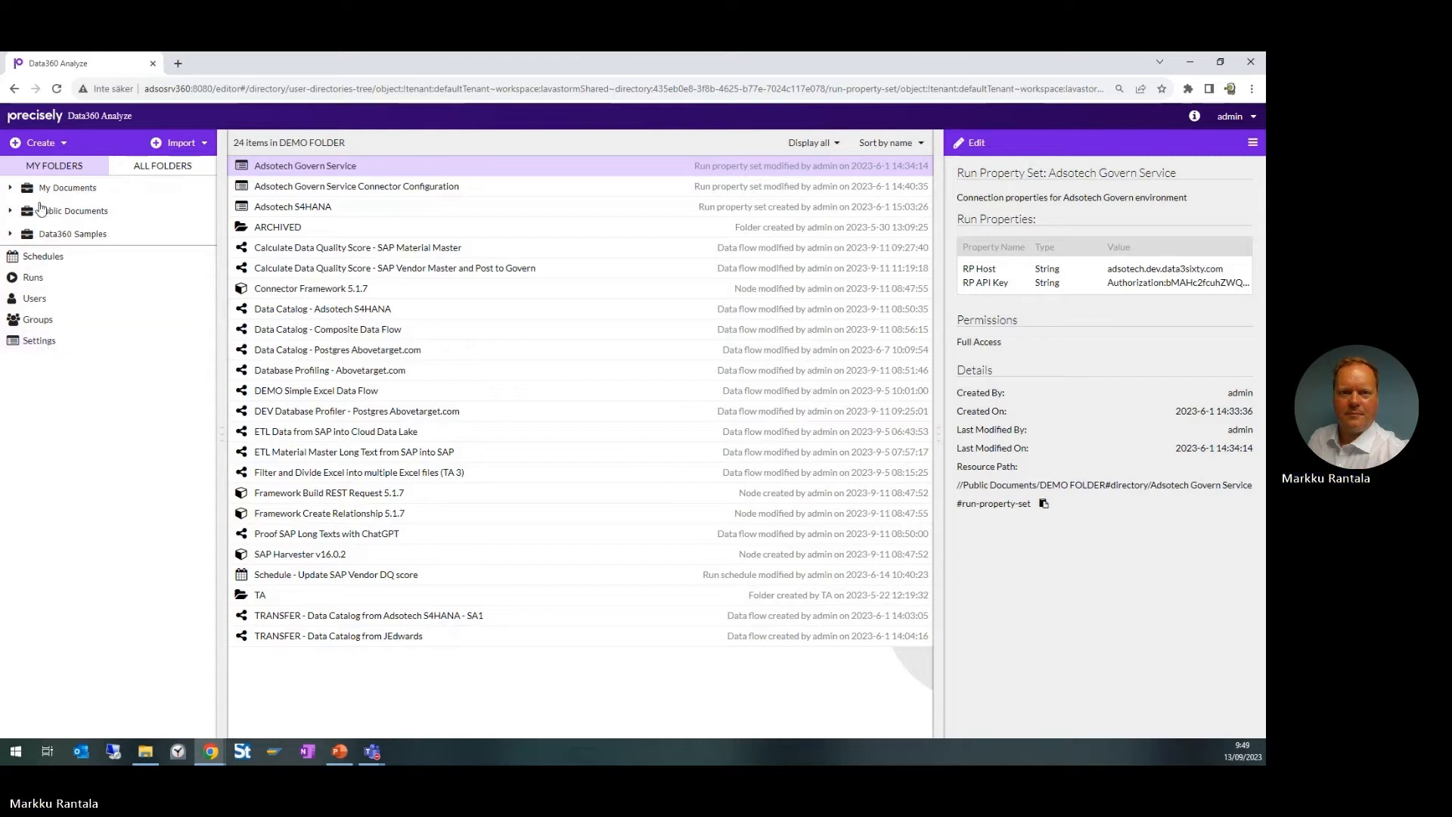
{"action": "left_click", "coordinate": [10, 213]}
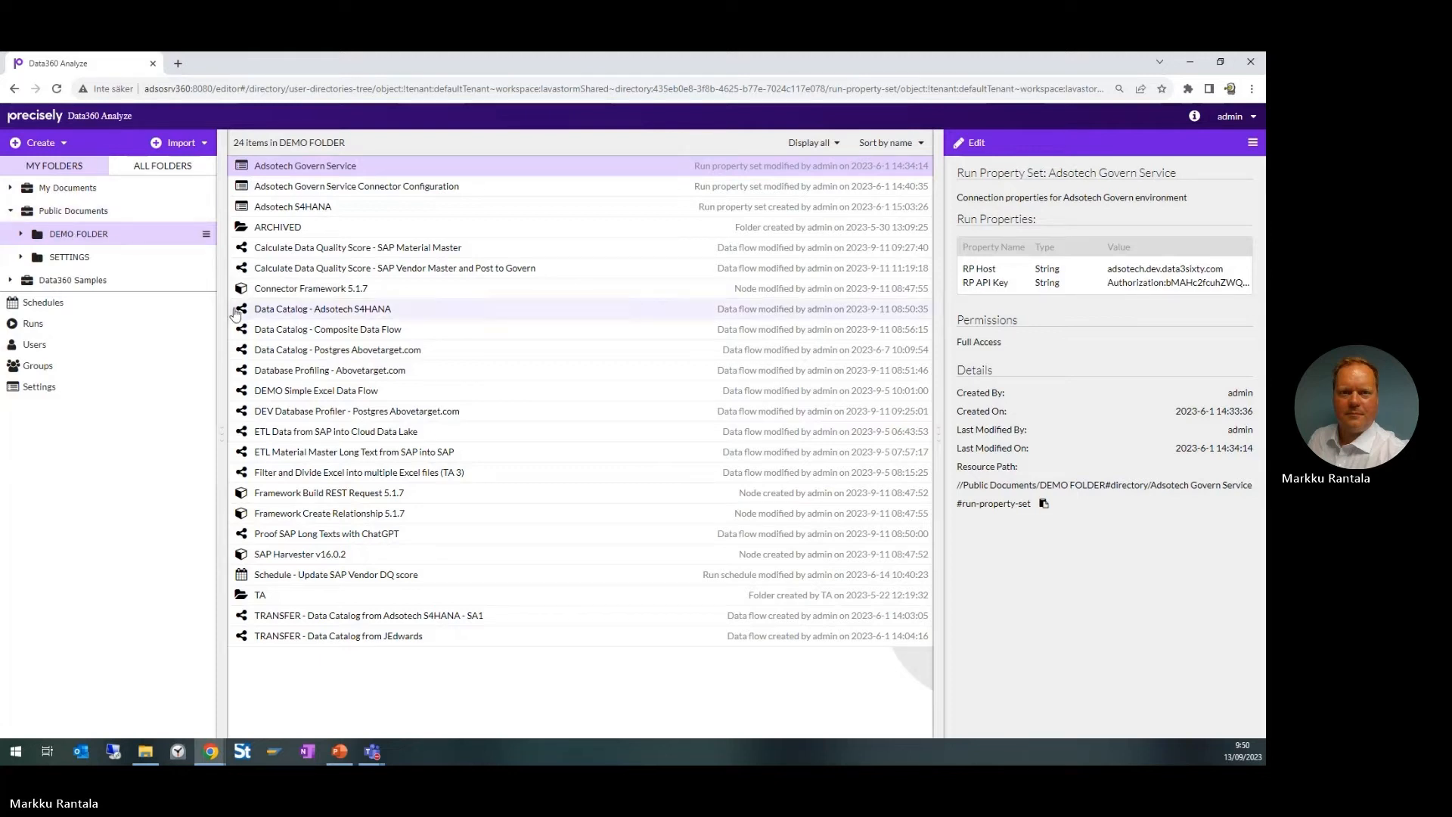
{"action": "left_click", "coordinate": [838, 144]}
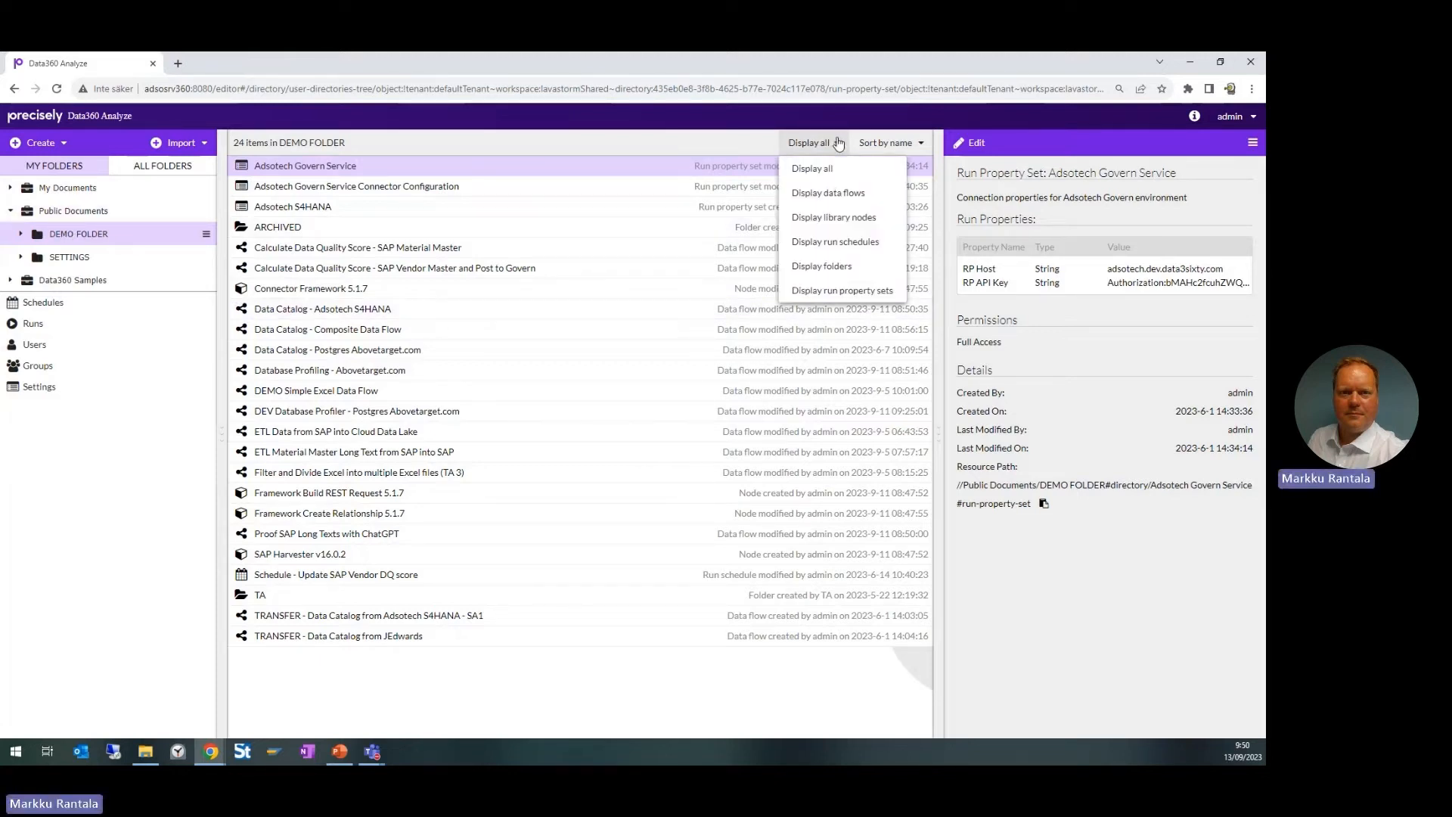
{"action": "left_click", "coordinate": [829, 199]}
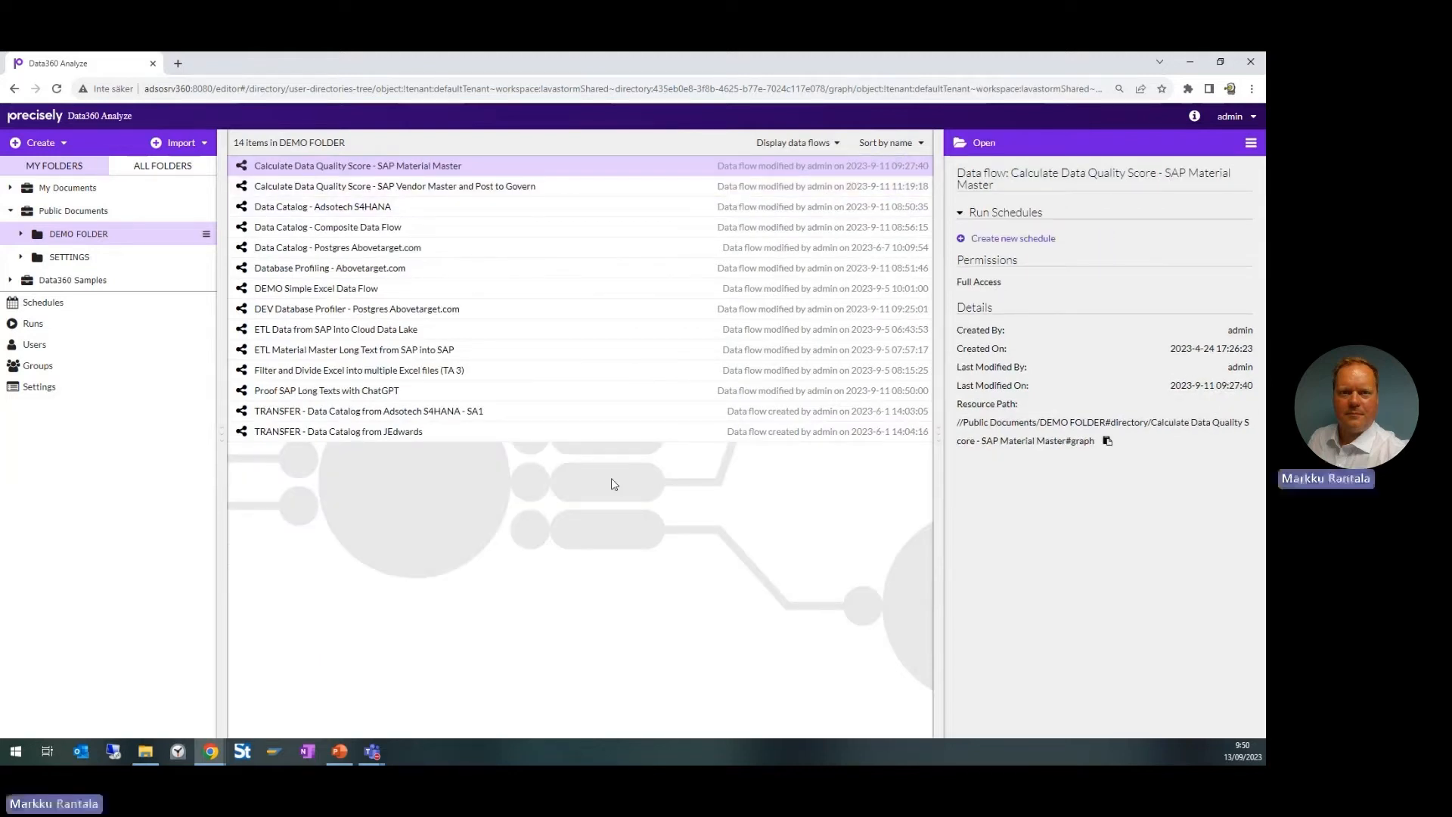
Create a new data flow and widen its canvas by narrowing the node properties area
{"action": "left_click", "coordinate": [65, 145]}
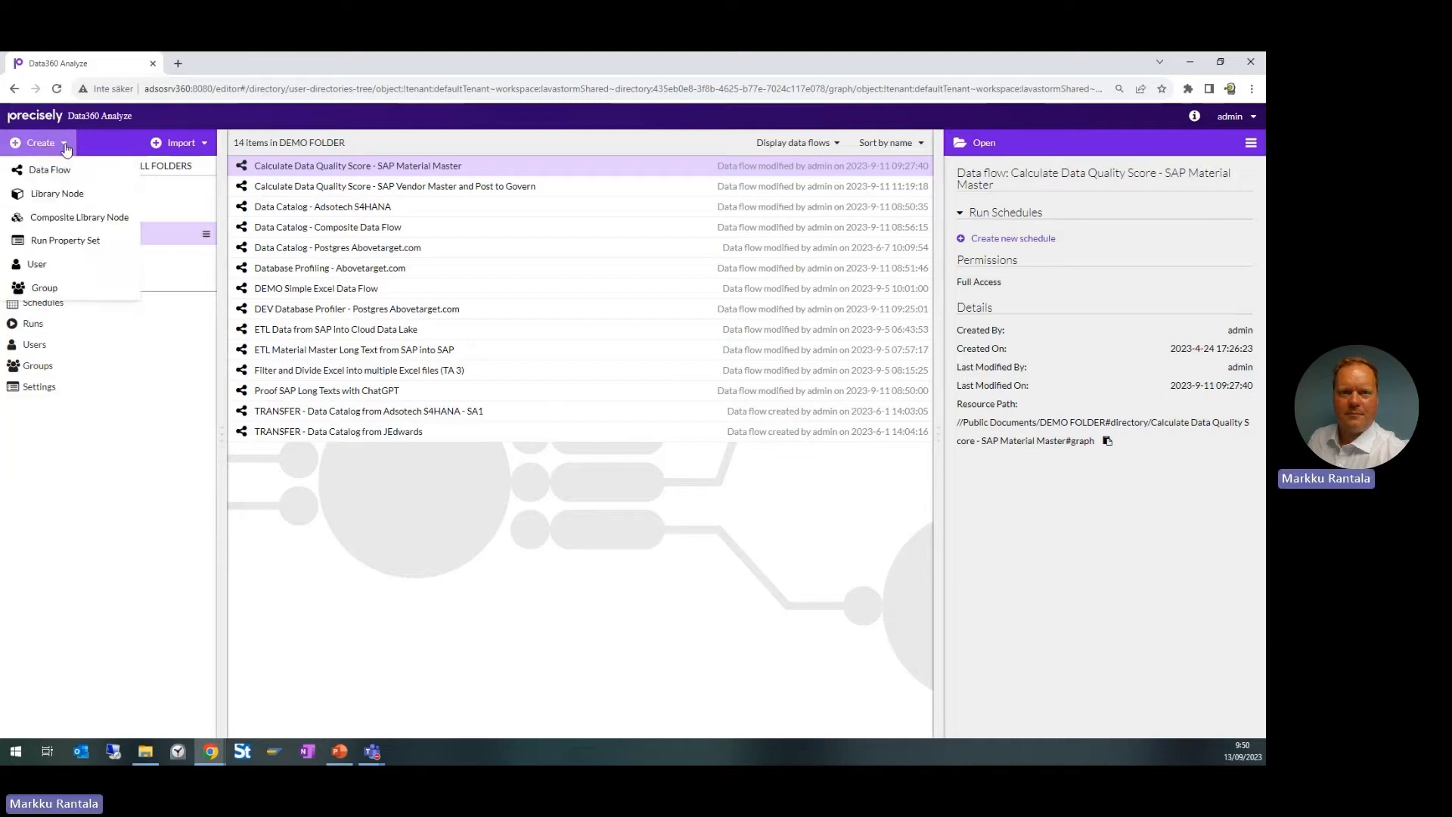
{"action": "left_click", "coordinate": [47, 171]}
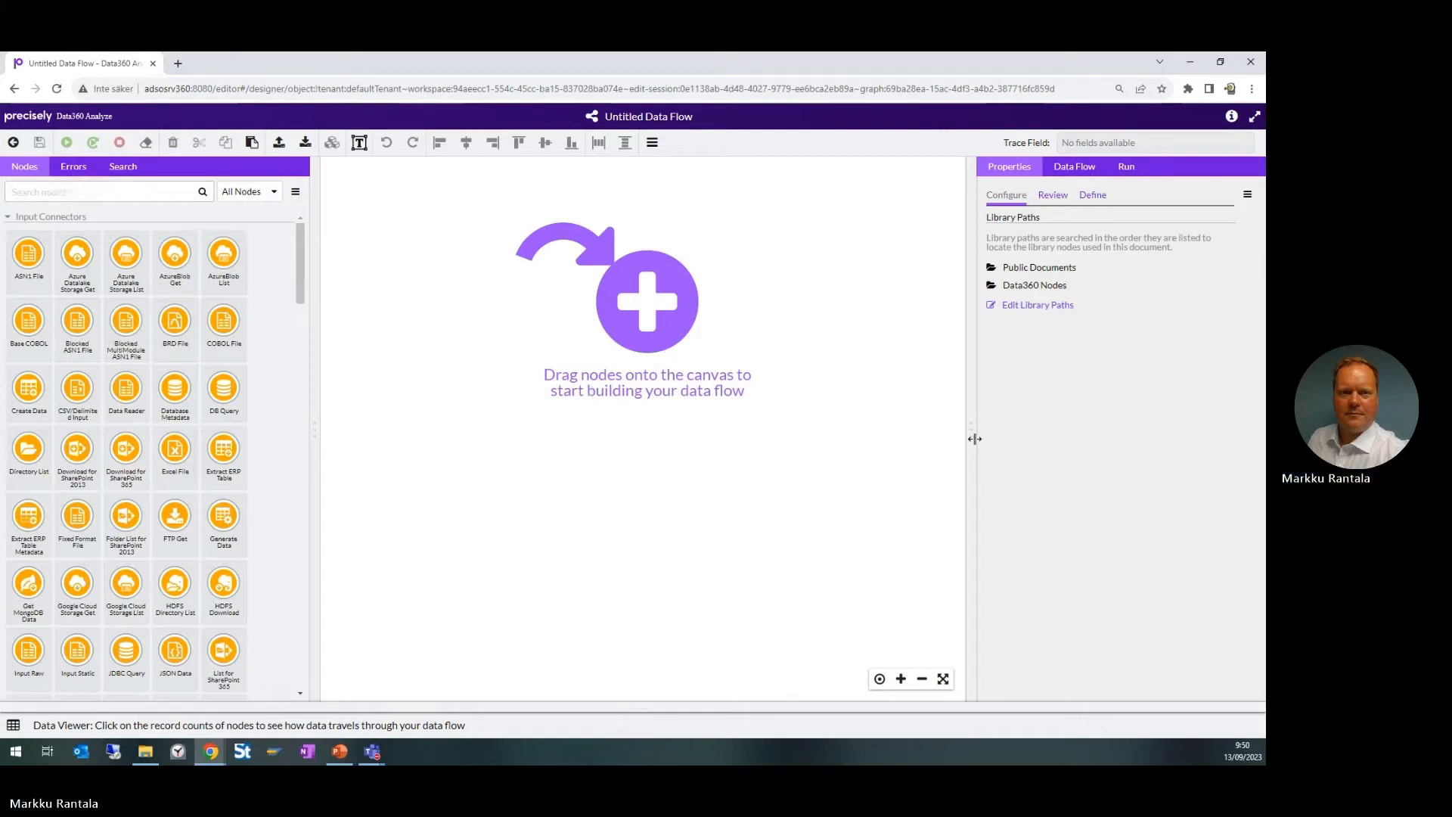
{"action": "left_click_drag", "start_coordinate": [973, 438], "coordinate": [1059, 444]}
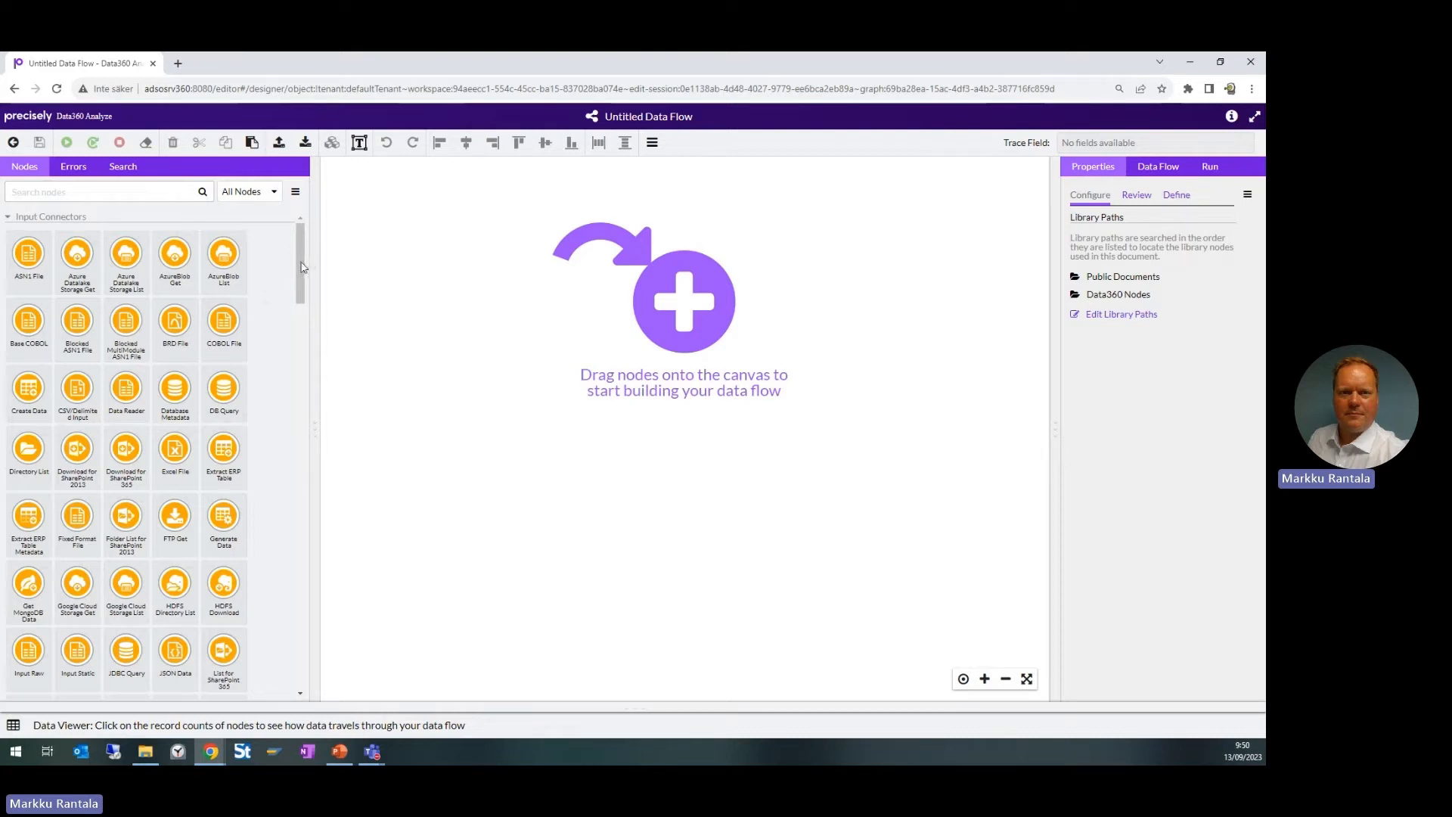
Look through the available node categories, from input connectors and aggregation to profiling, output connectors and the toolboxes
{"action": "mouse_move", "coordinate": [301, 262]}
{"action": "left_mouse_down"}
{"action": "mouse_move", "coordinate": [305, 298]}
{"action": "mouse_move", "coordinate": [305, 255]}
{"action": "left_mouse_up"}
{"action": "left_click_drag", "start_coordinate": [302, 252], "coordinate": [306, 349]}
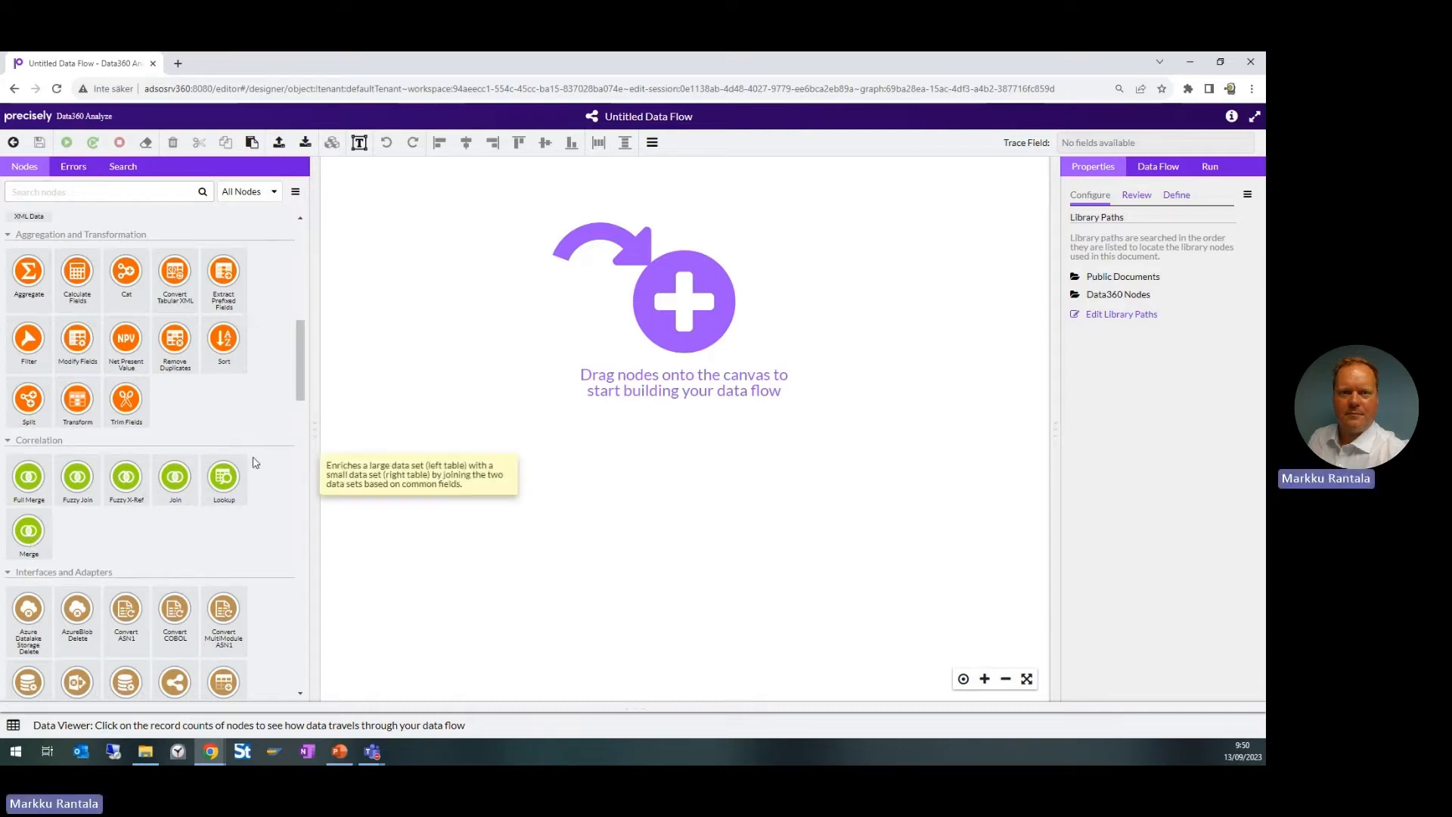
{"action": "left_click_drag", "start_coordinate": [304, 394], "coordinate": [307, 450]}
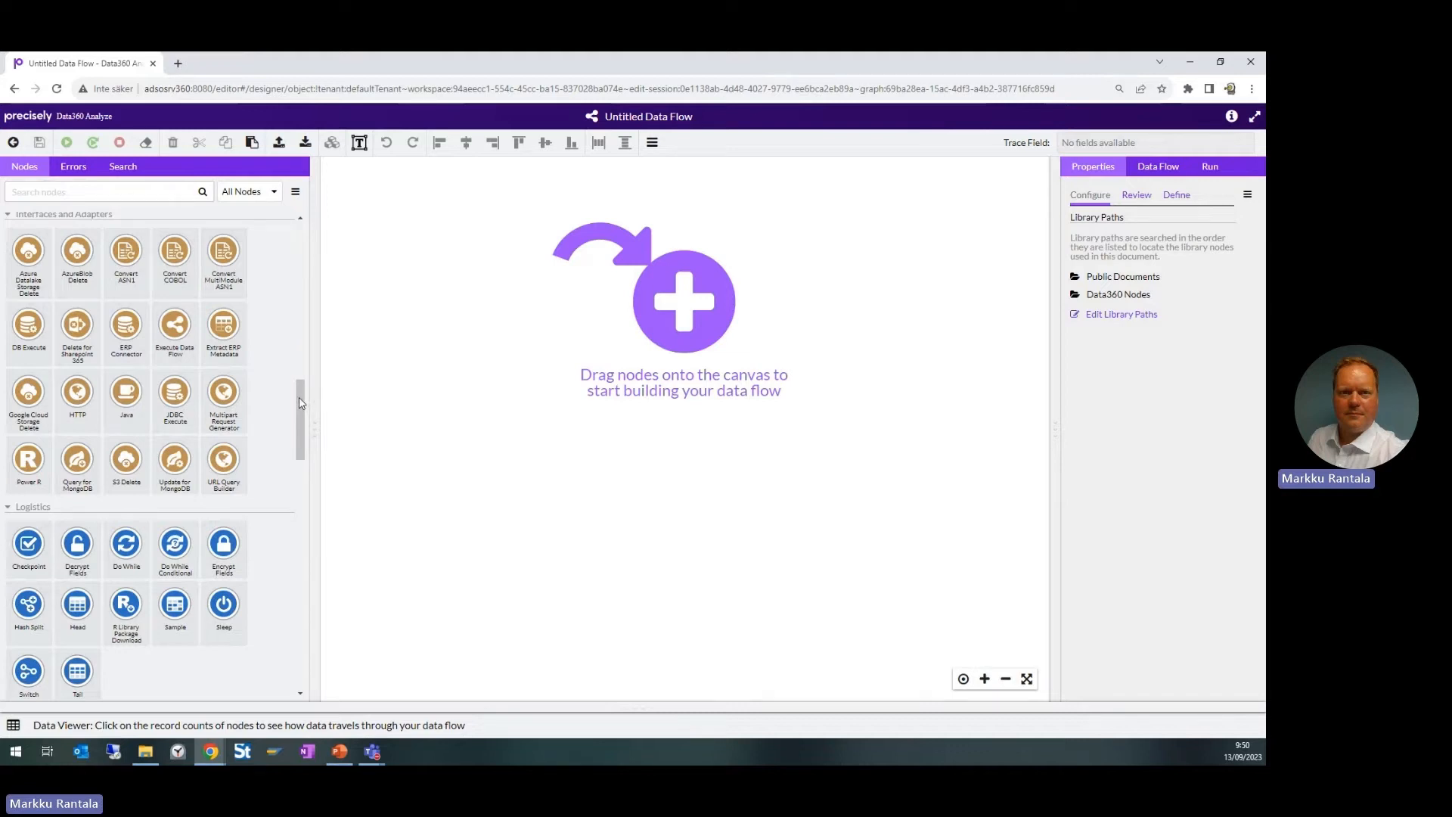
{"action": "left_click_drag", "start_coordinate": [300, 403], "coordinate": [297, 441]}
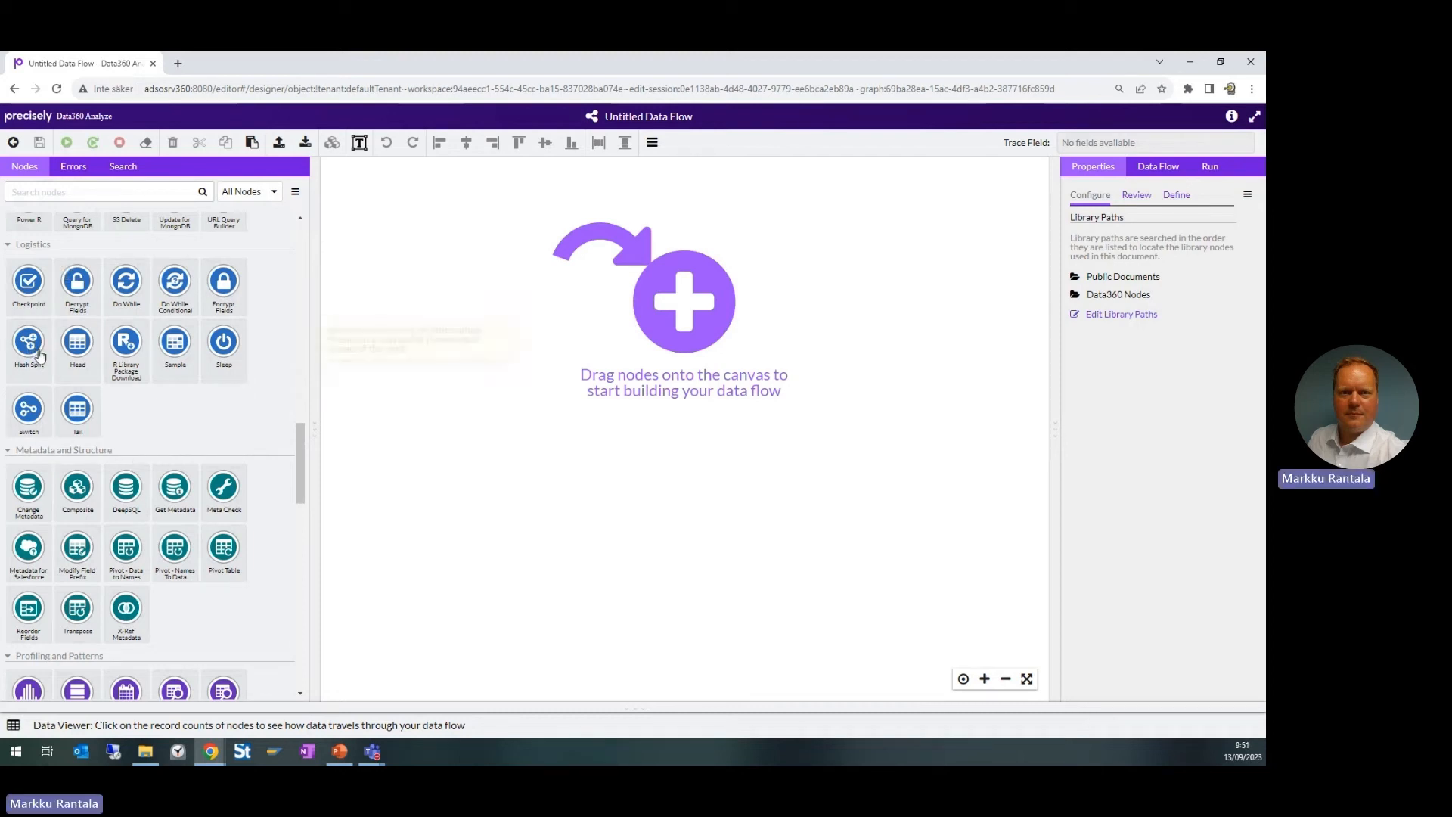
{"action": "left_click_drag", "start_coordinate": [300, 452], "coordinate": [306, 528]}
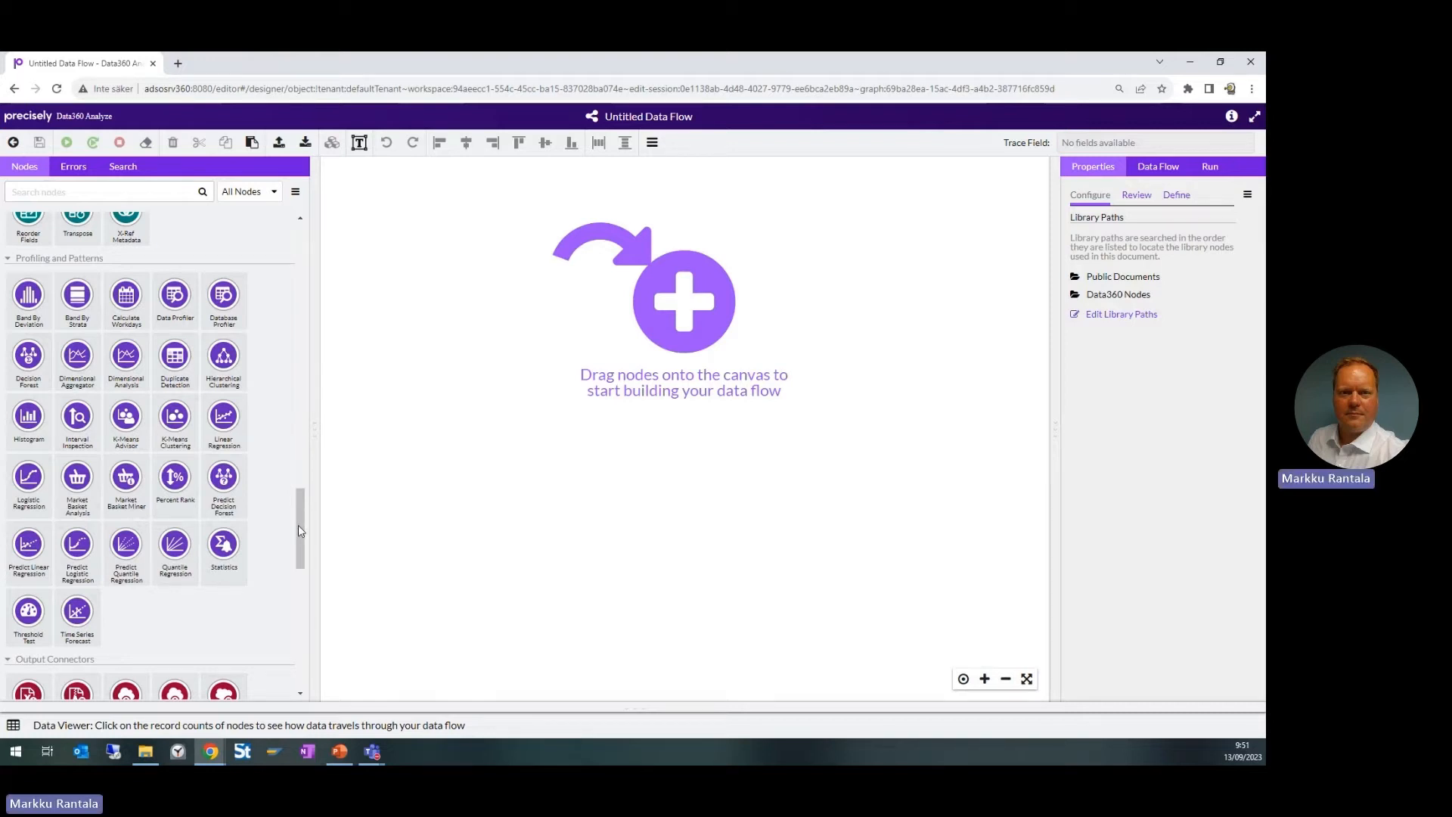
{"action": "left_click_drag", "start_coordinate": [299, 529], "coordinate": [303, 597]}
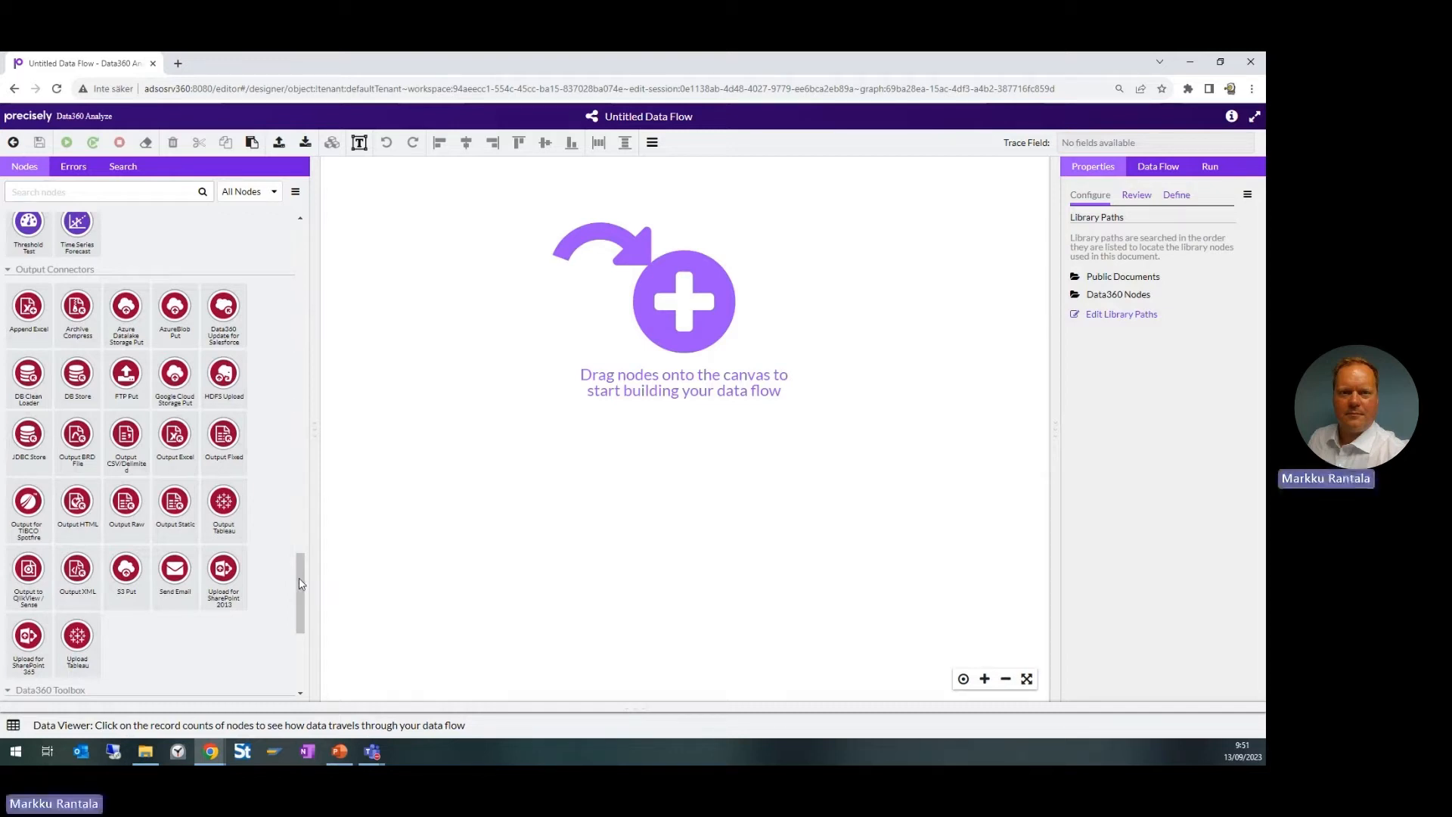
{"action": "left_click_drag", "start_coordinate": [300, 583], "coordinate": [301, 645]}
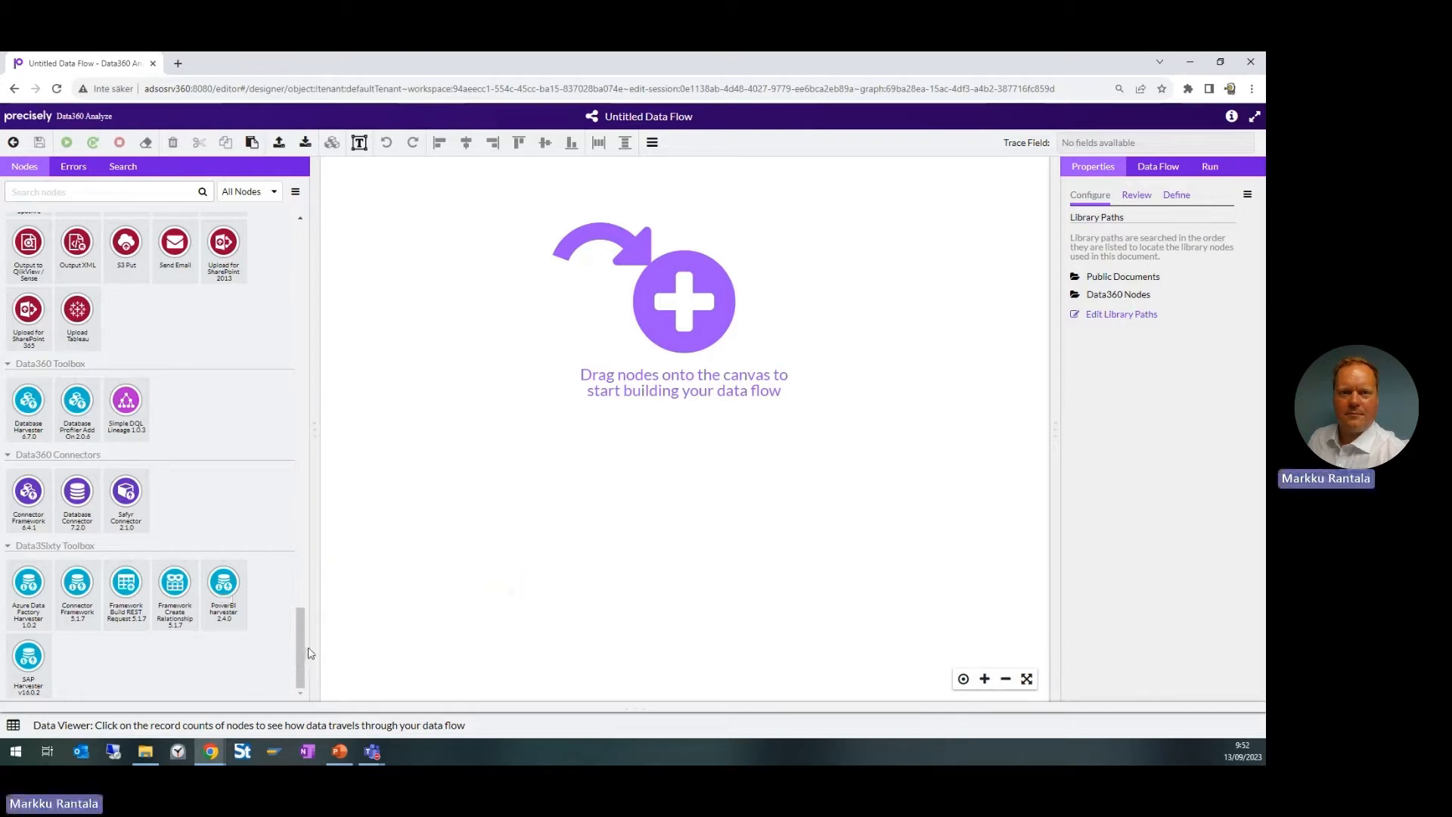
{"action": "left_click_drag", "start_coordinate": [298, 649], "coordinate": [298, 577]}
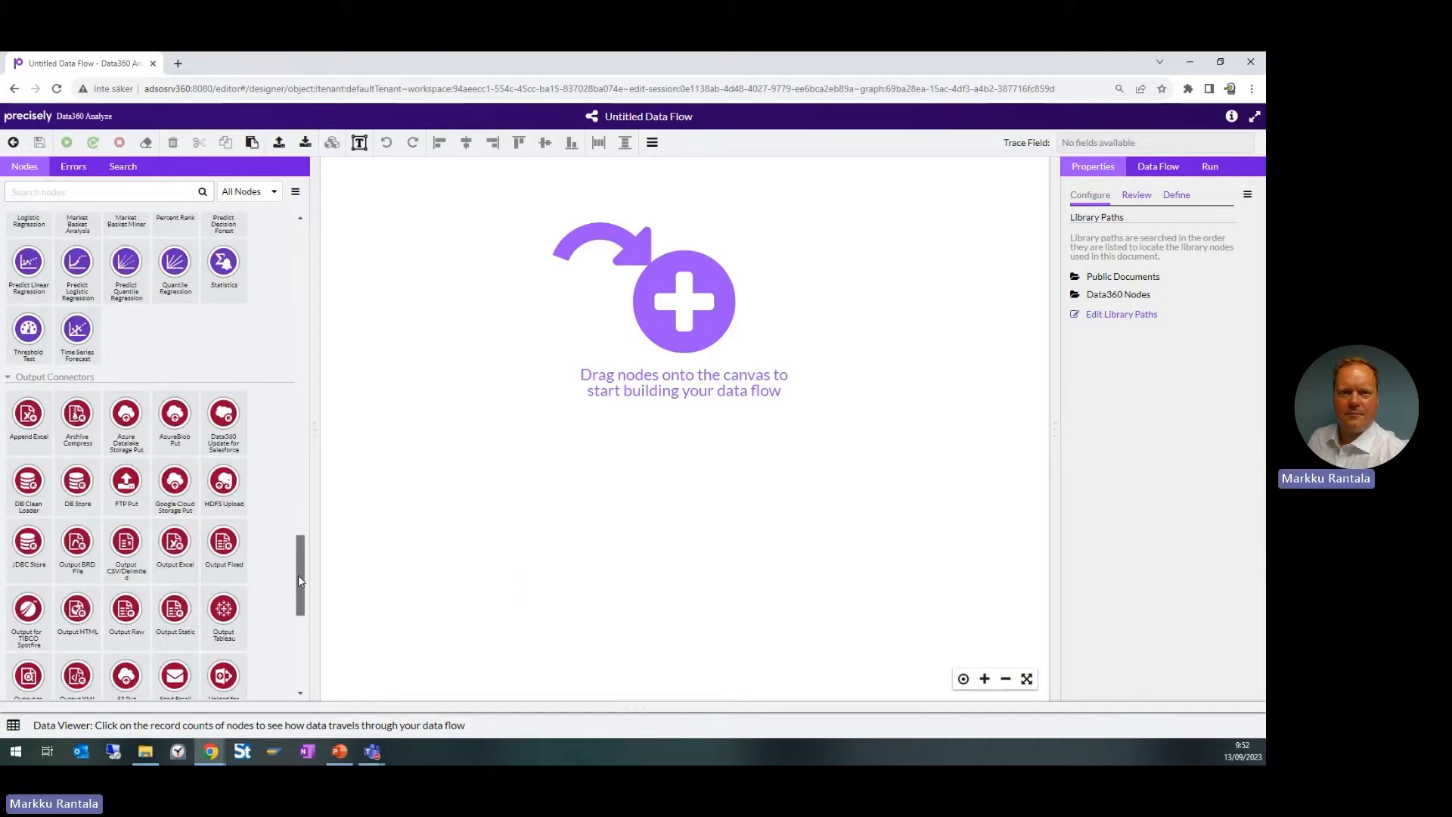
Find the Excel File input connector by searching for "Excel" and place it in the upper part of the canvas
{"action": "left_click", "coordinate": [95, 187]}
{"action": "type", "text": "ex"}
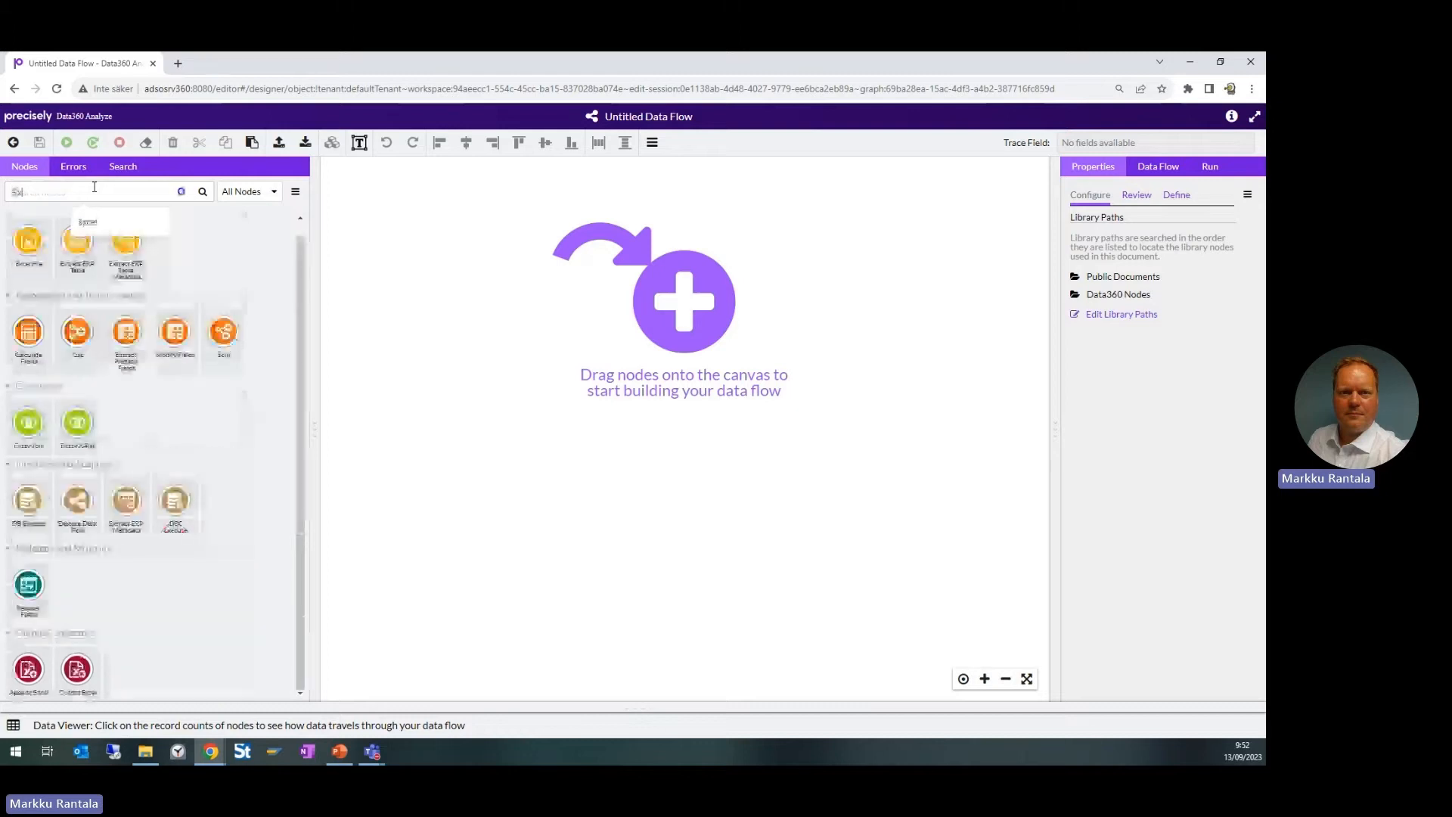
{"action": "type", "text": "cel"}
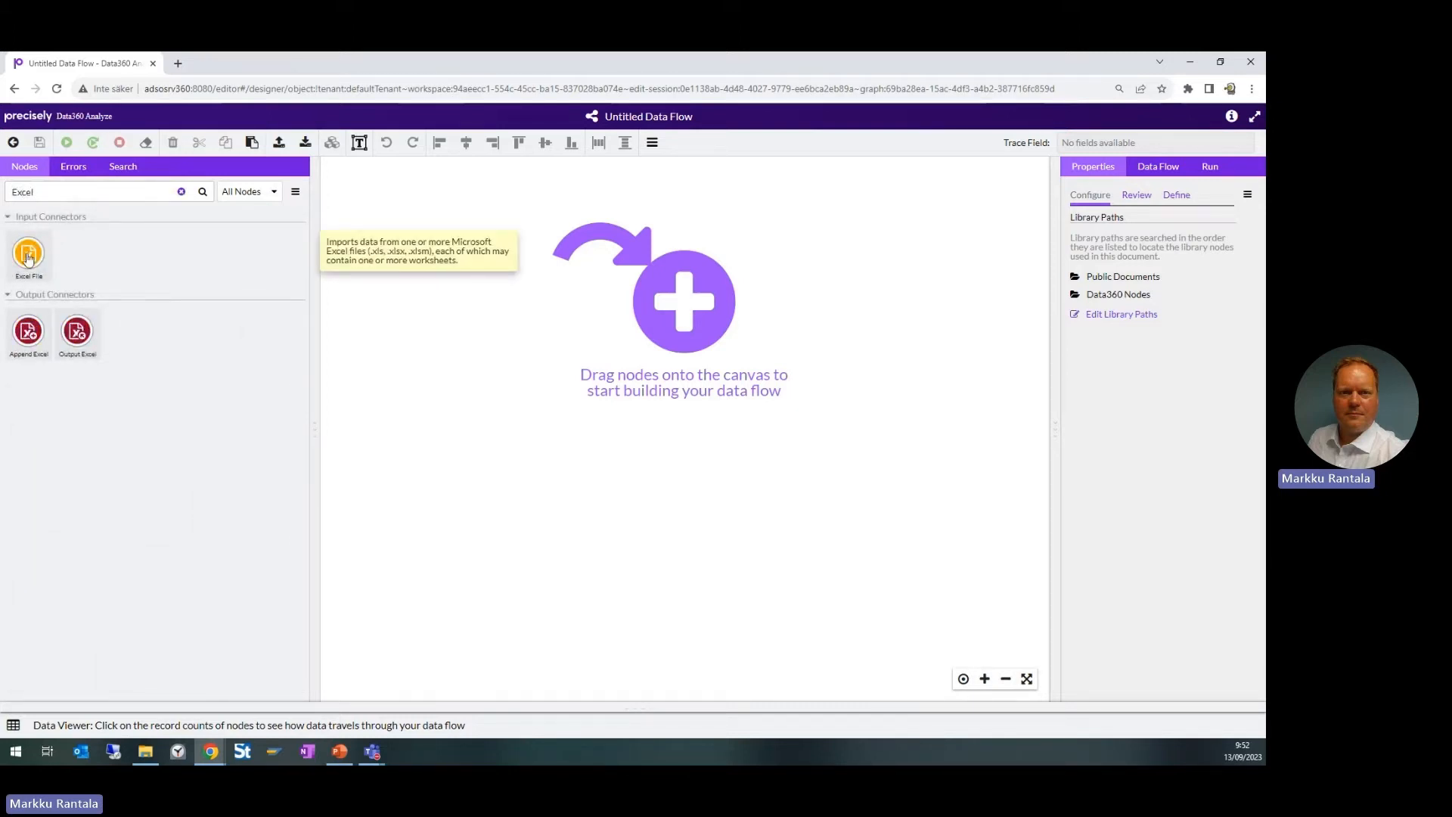
{"action": "left_click_drag", "start_coordinate": [28, 258], "coordinate": [466, 307]}
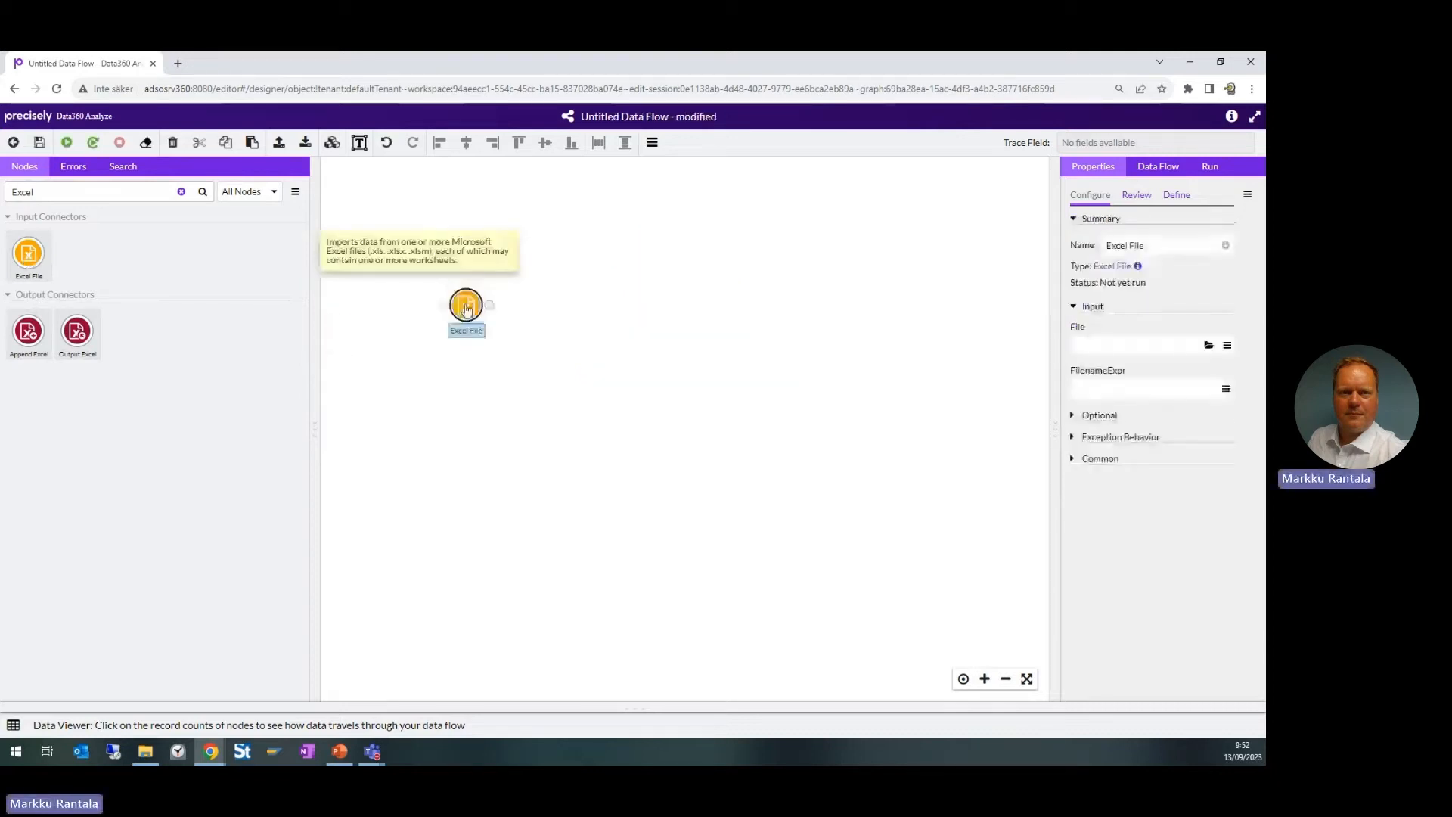
Set the Excel File node's input file to Expenses Person A.xlsx from the Public DEMO location
{"action": "left_click", "coordinate": [1211, 353]}
{"action": "scroll", "coordinate": [554, 296], "scroll_direction": "down", "scroll_amount": 1}
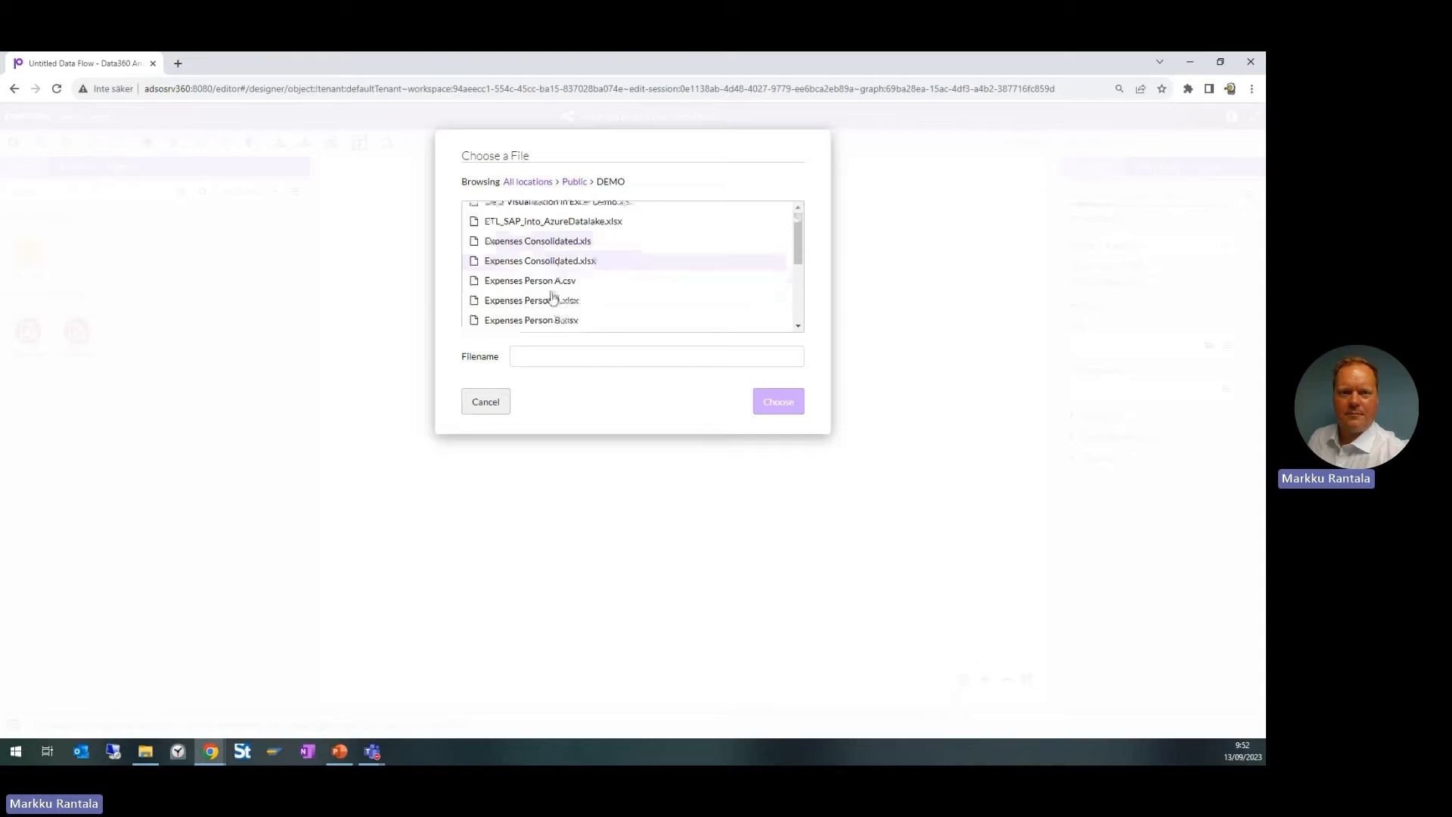
{"action": "left_click", "coordinate": [554, 288]}
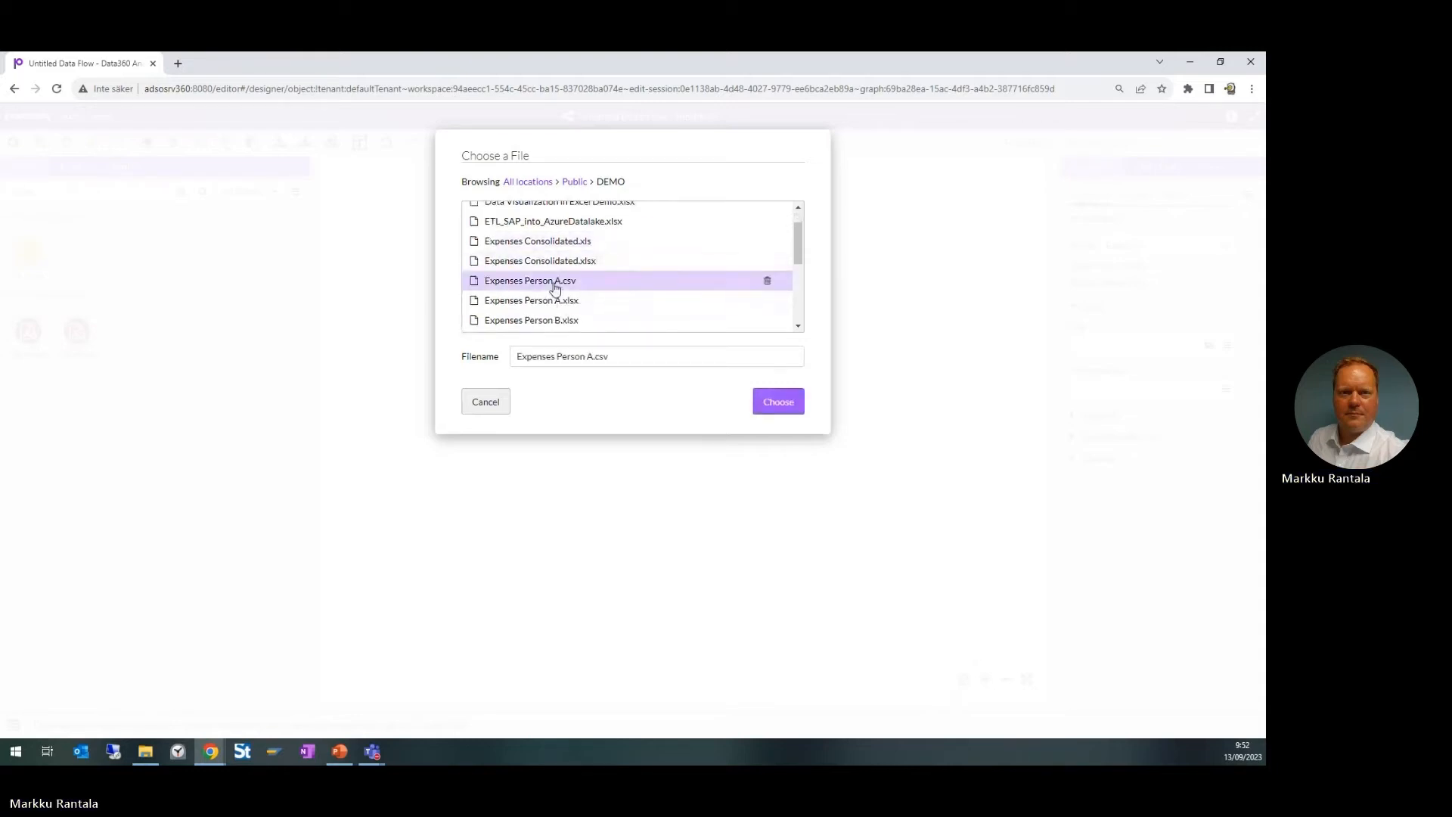
{"action": "left_click", "coordinate": [531, 302]}
{"action": "left_click", "coordinate": [779, 404]}
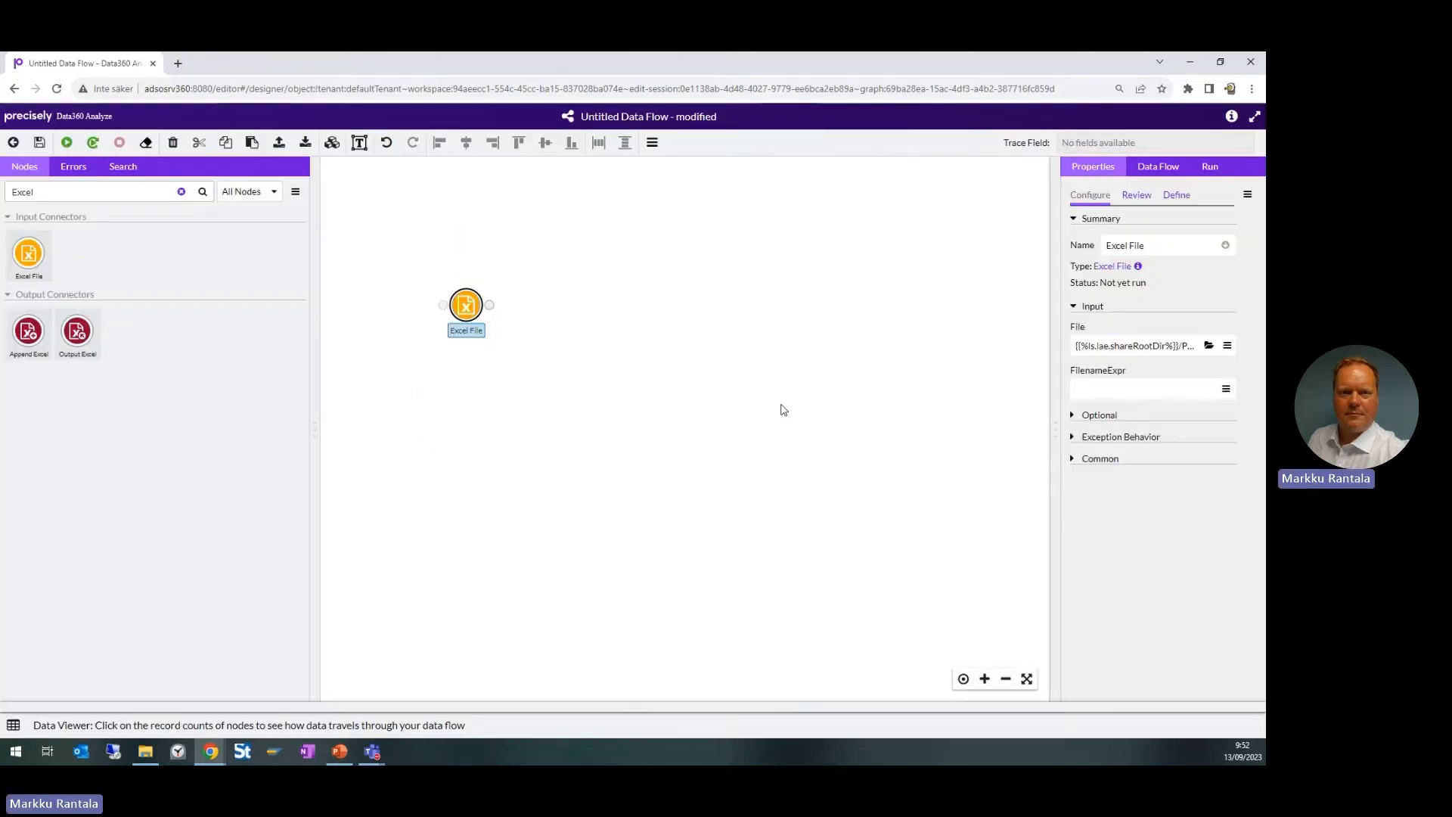
Run the Excel File node and review all its output records in an enlarged data viewer, collapsing the viewer when done
{"action": "right_click", "coordinate": [461, 310]}
{"action": "left_click", "coordinate": [515, 559]}
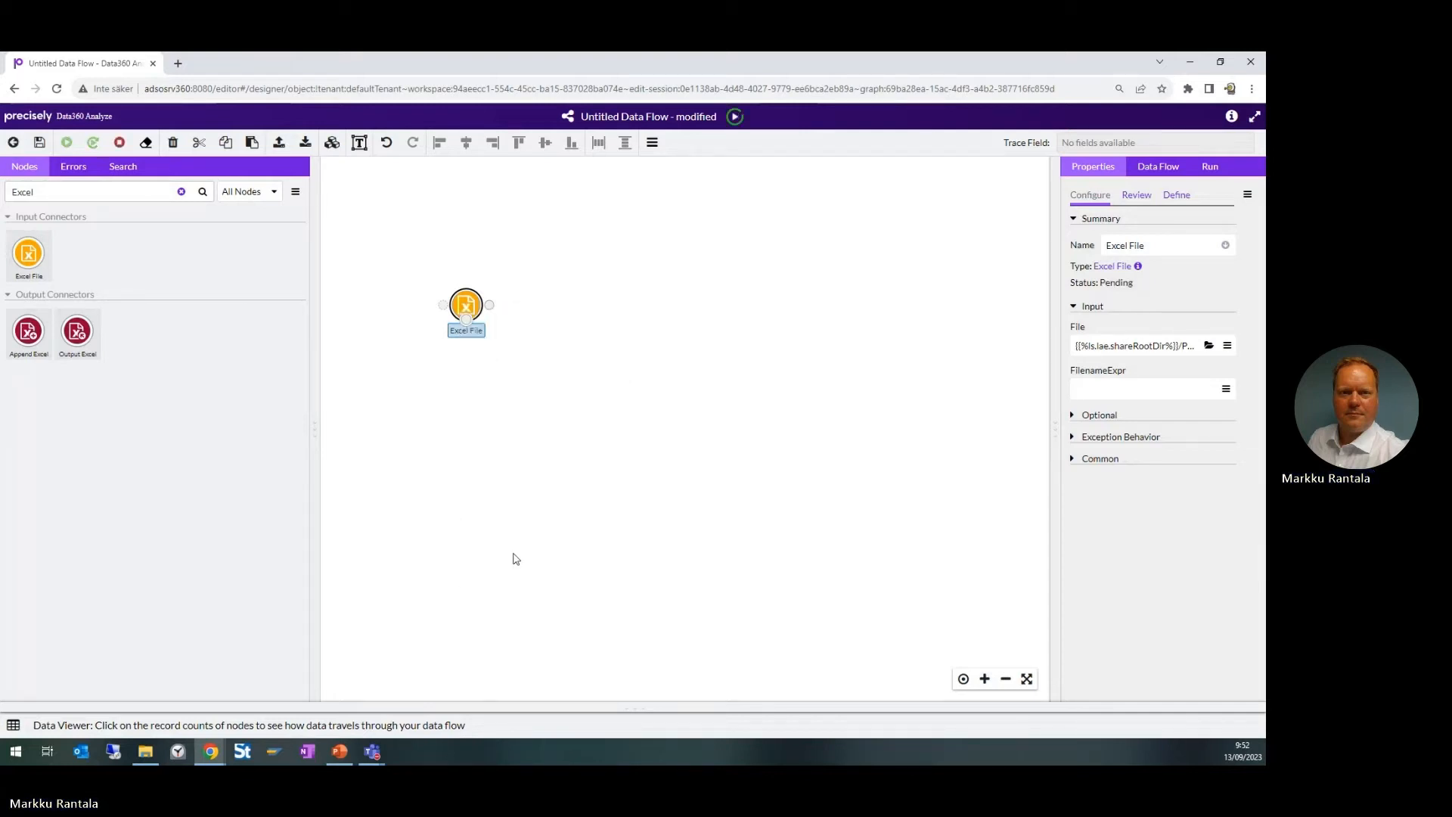
{"action": "left_click", "coordinate": [499, 304]}
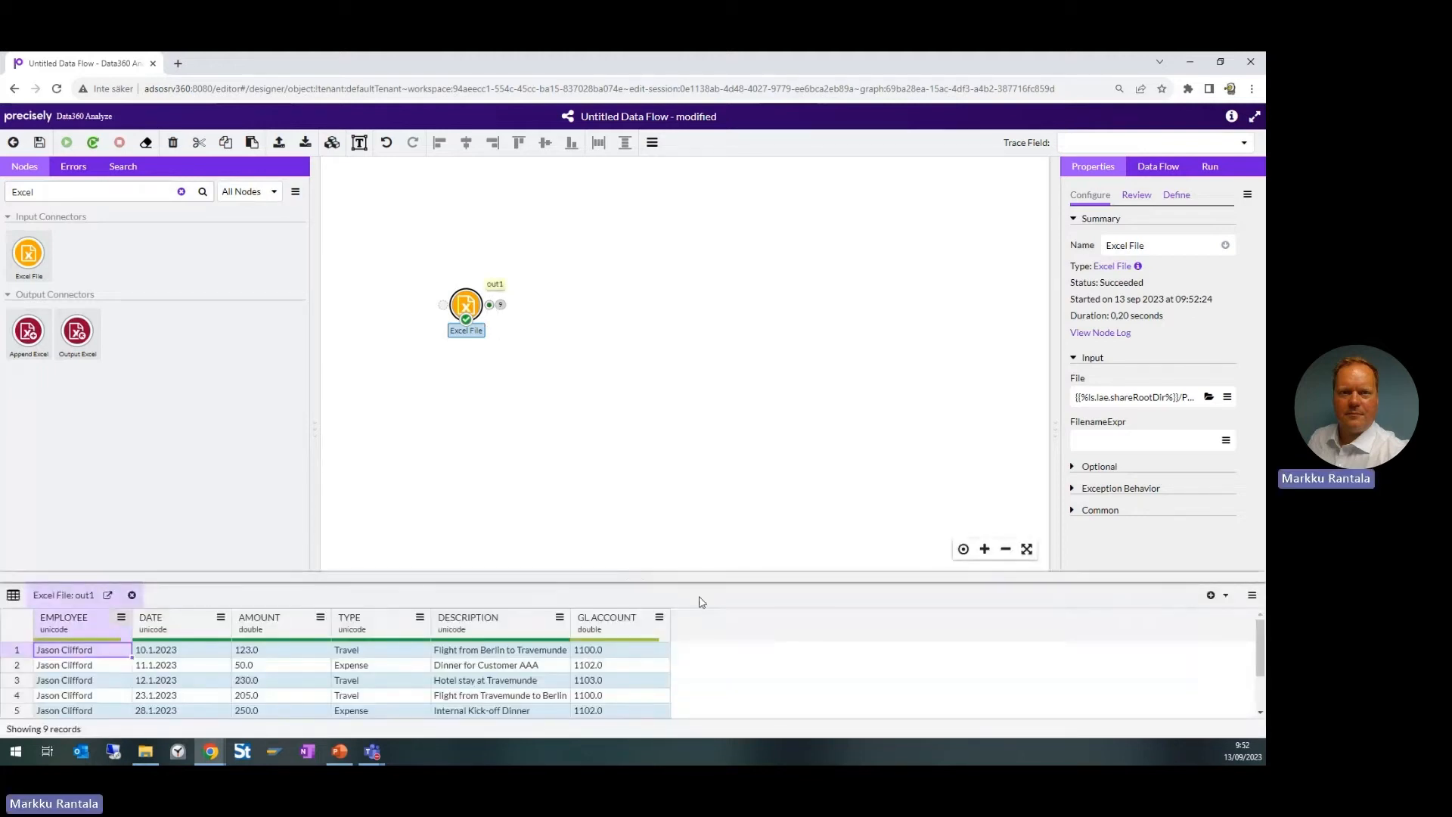
{"action": "left_click_drag", "start_coordinate": [702, 583], "coordinate": [705, 495]}
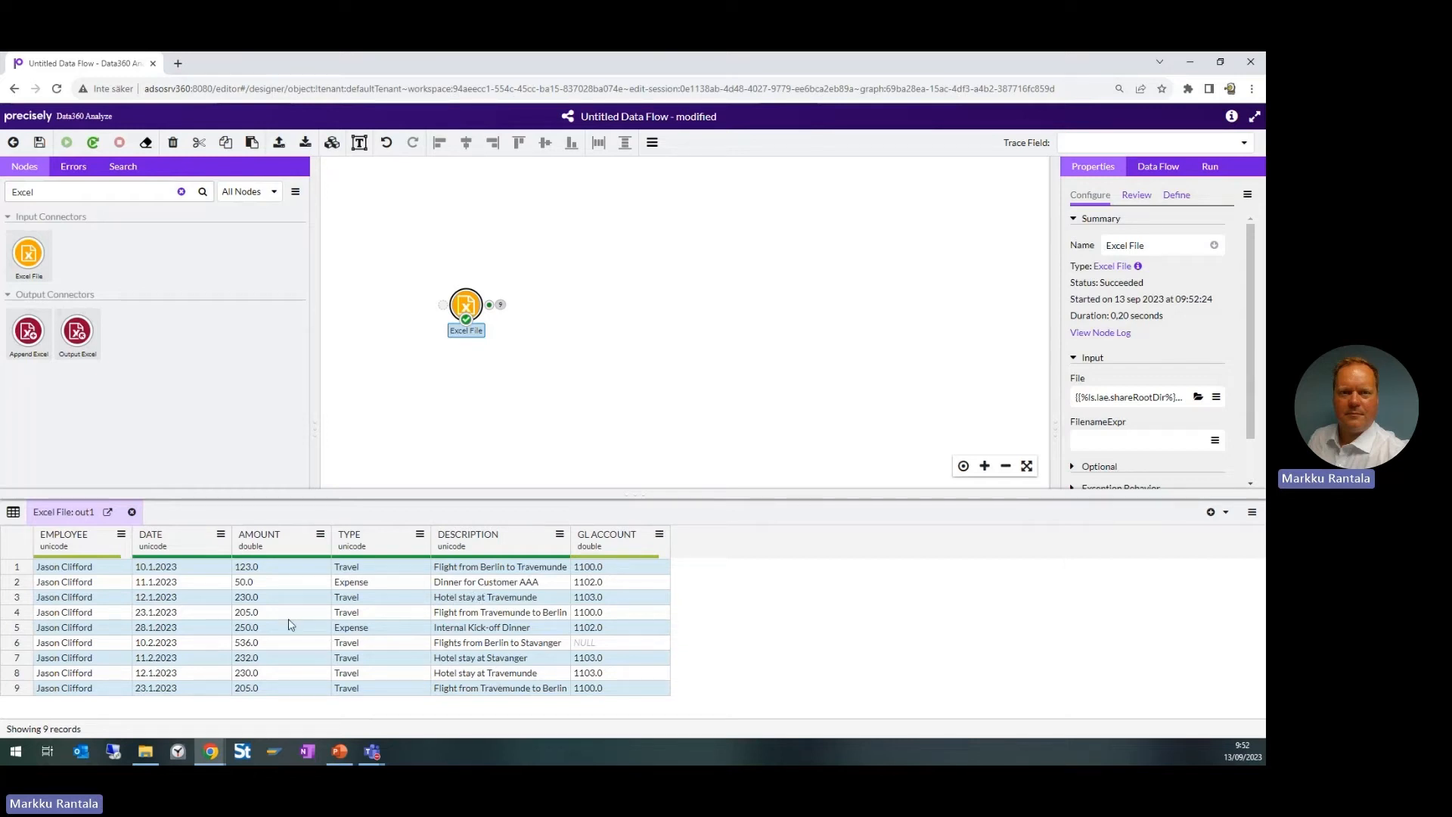
{"action": "double_click", "coordinate": [479, 497]}
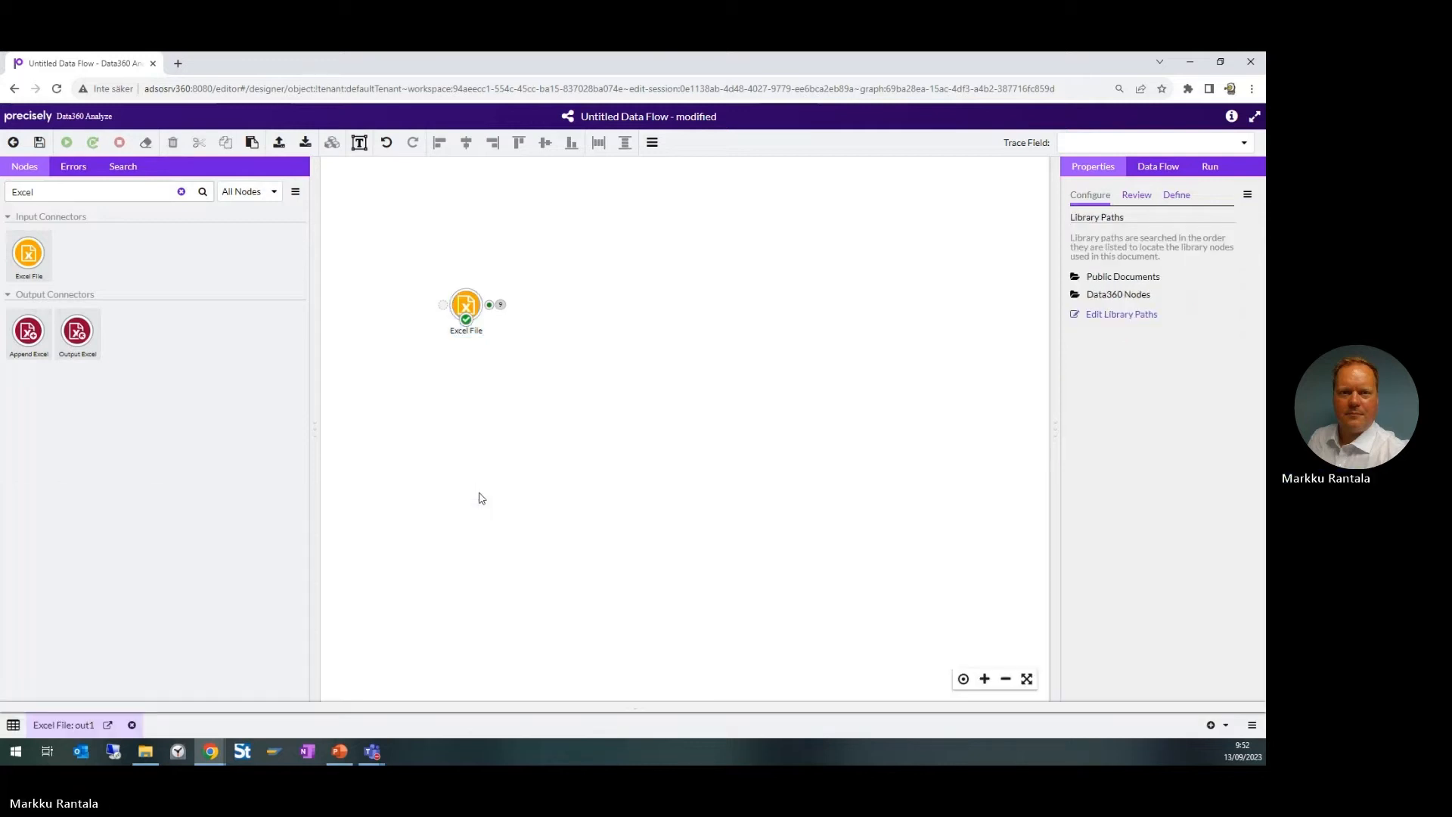
Duplicate the Excel File node and position the copy directly below the original
{"action": "left_click", "coordinate": [464, 304]}
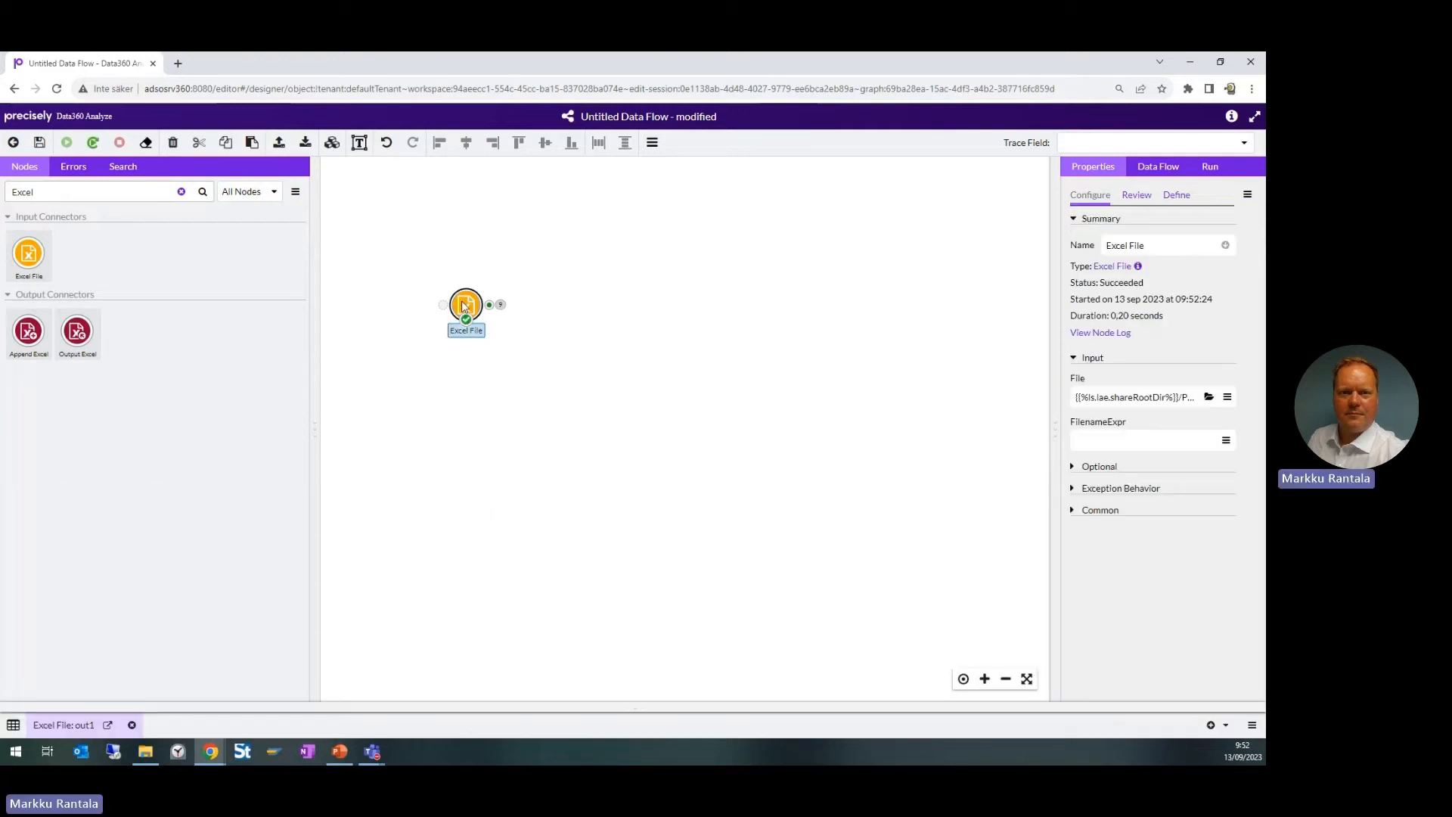
{"action": "key", "text": "ctrl+v"}
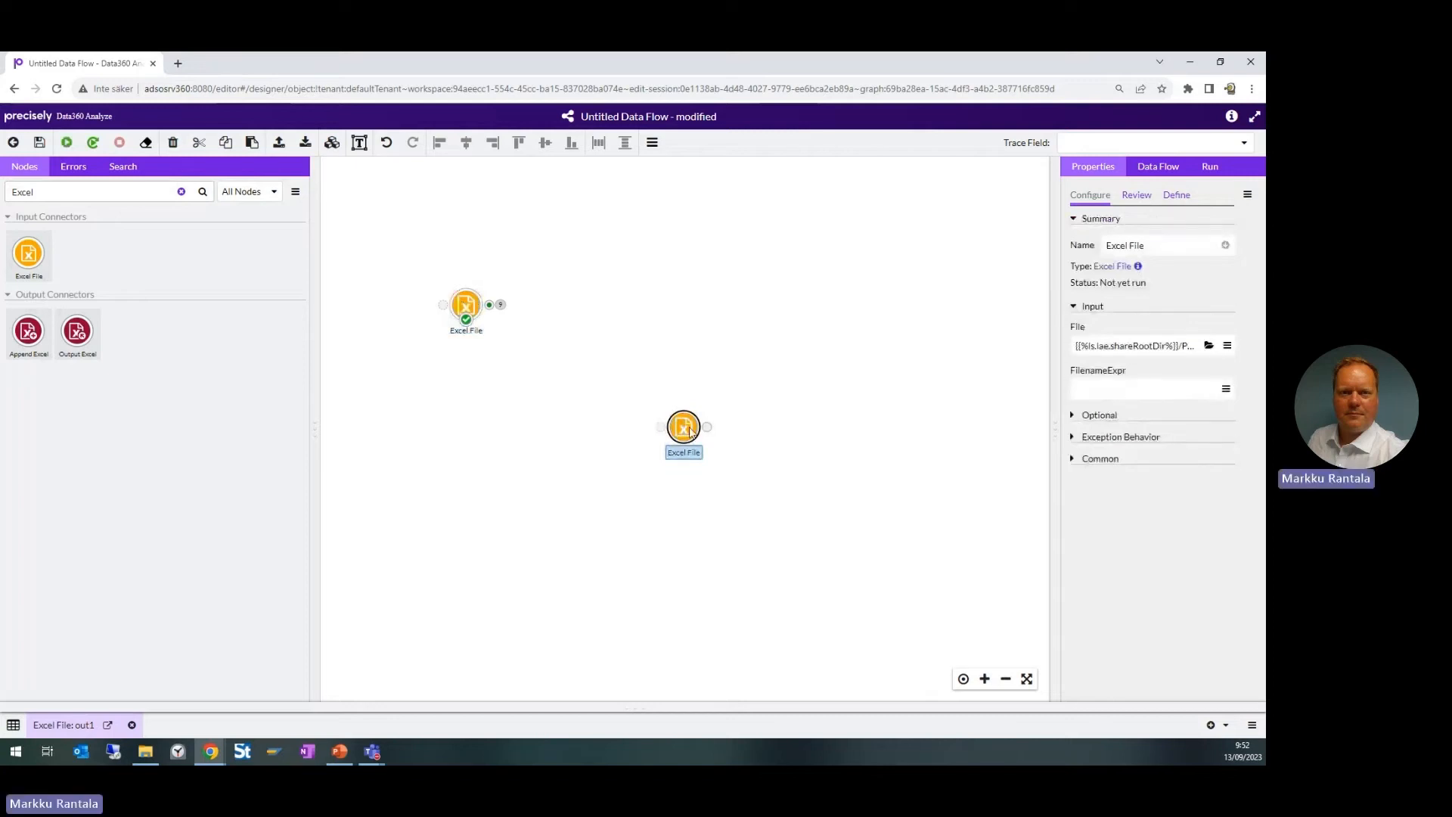
{"action": "left_click_drag", "start_coordinate": [688, 431], "coordinate": [469, 447]}
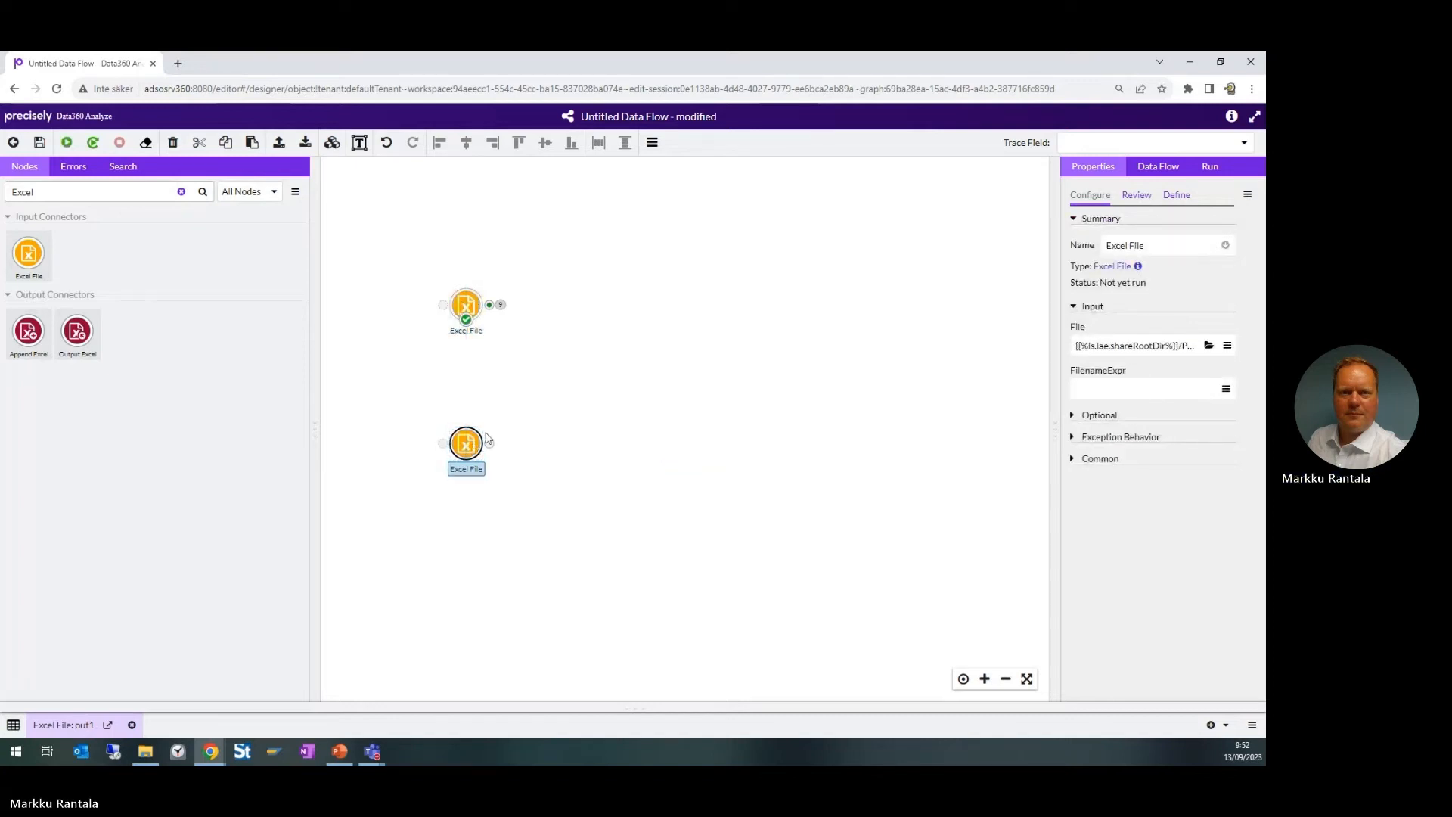
Set the copied Excel File node's input file to Expenses Person B.xlsx
{"action": "left_click", "coordinate": [1209, 346]}
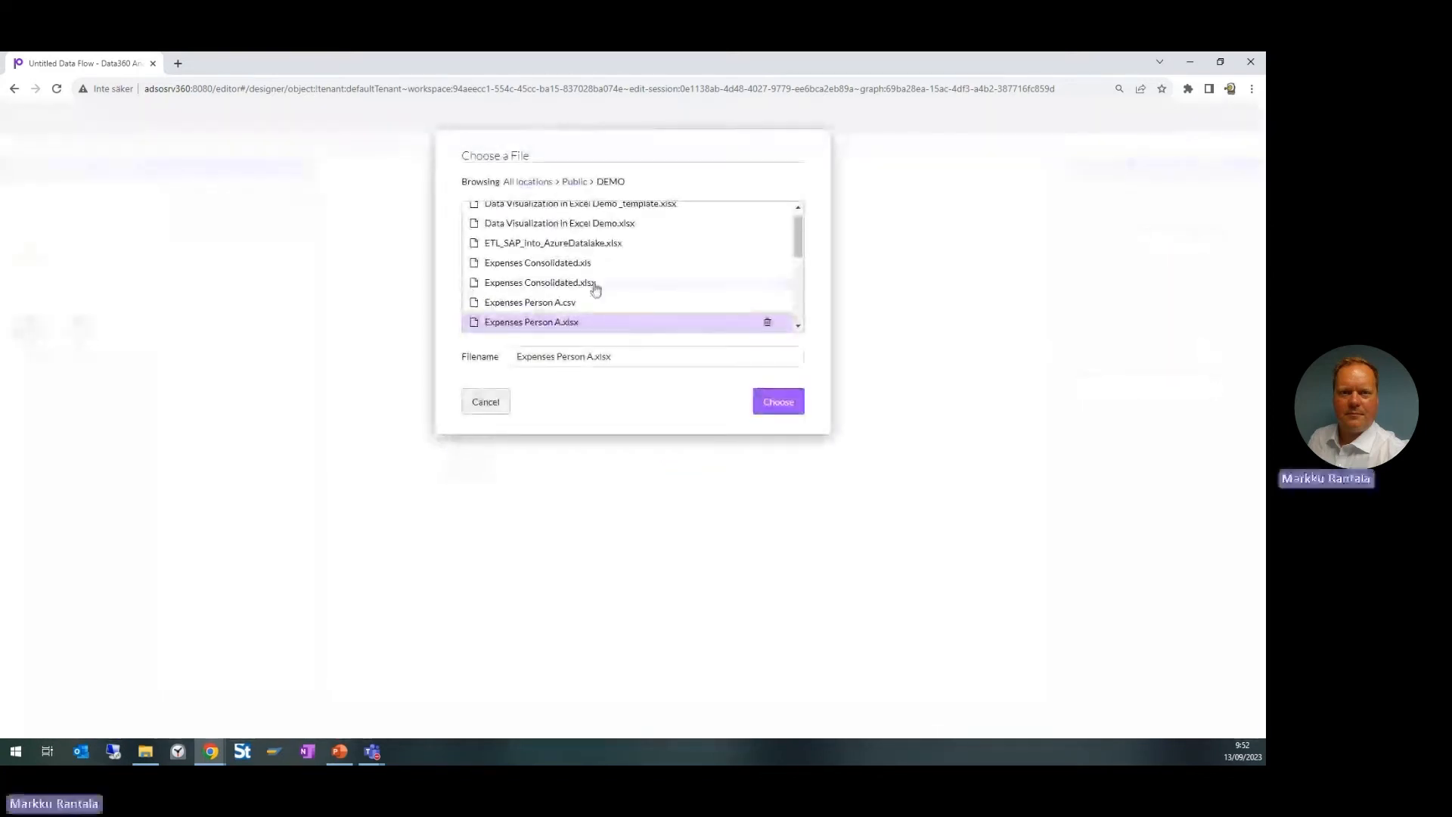
{"action": "scroll", "coordinate": [596, 288], "scroll_direction": "down", "scroll_amount": 1}
{"action": "left_click", "coordinate": [544, 289]}
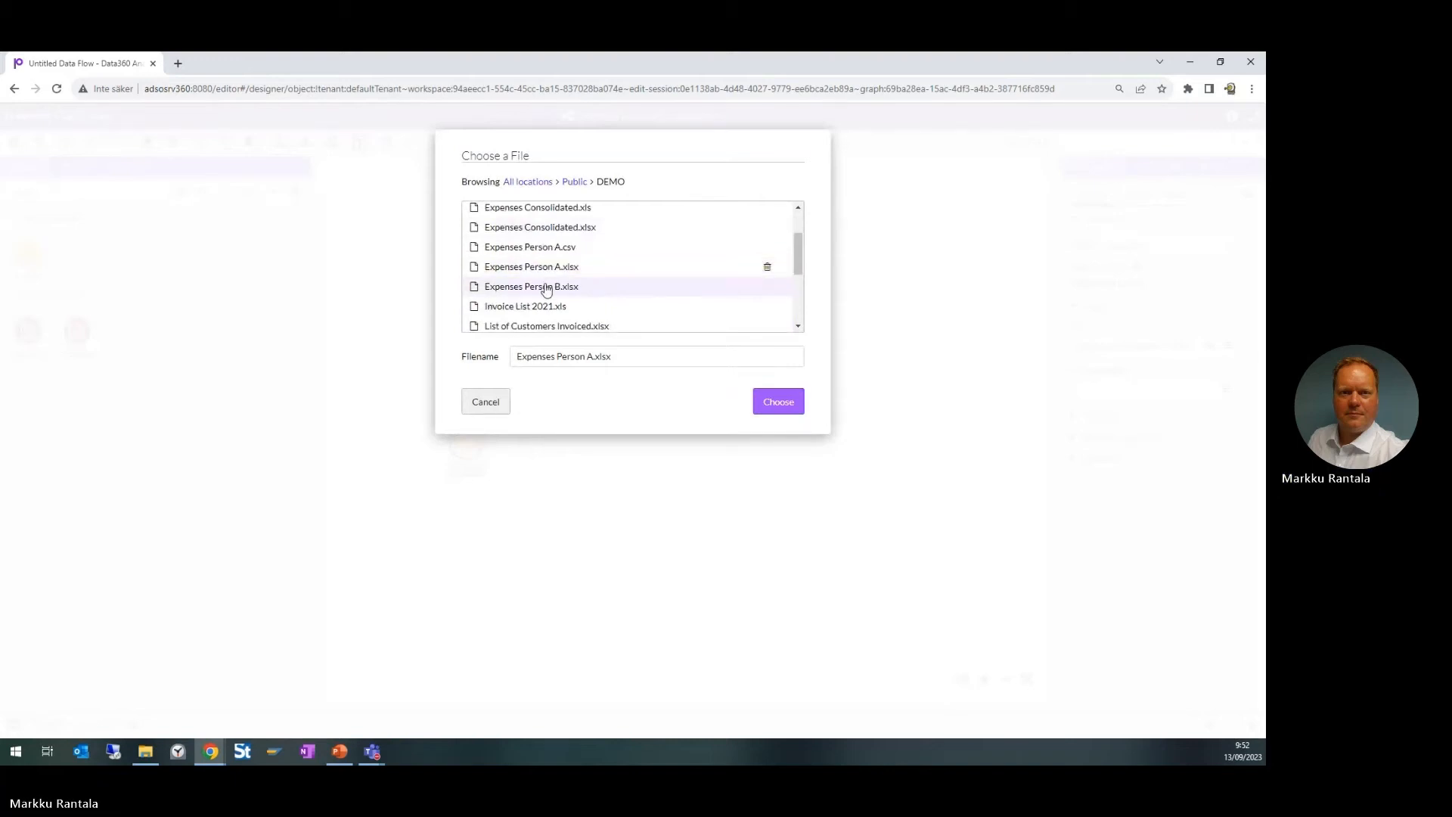
{"action": "left_click", "coordinate": [778, 401]}
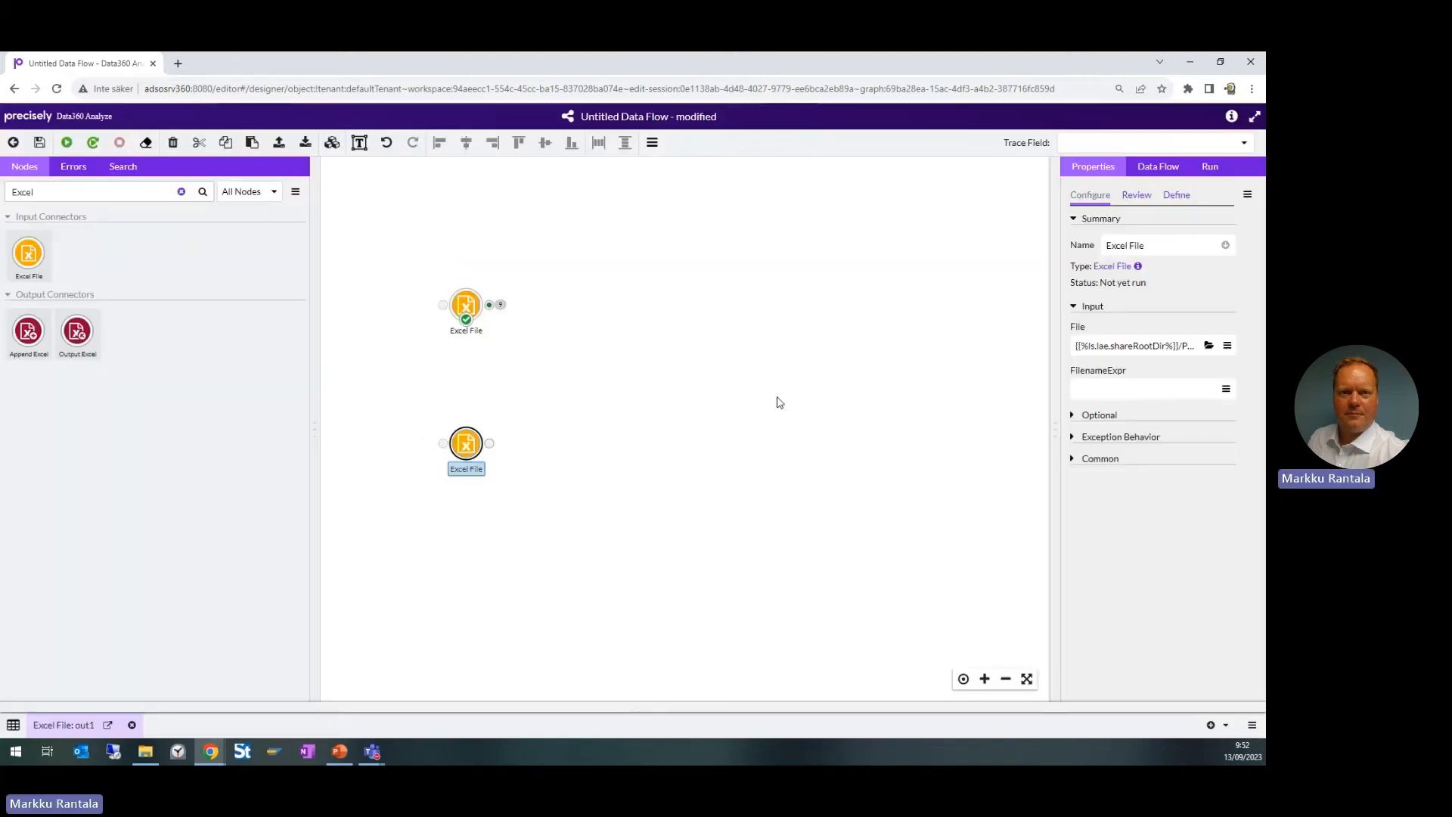
Re-run the lower Excel File node and check its output records, collapsing the data viewer when done
{"action": "right_click", "coordinate": [466, 448]}
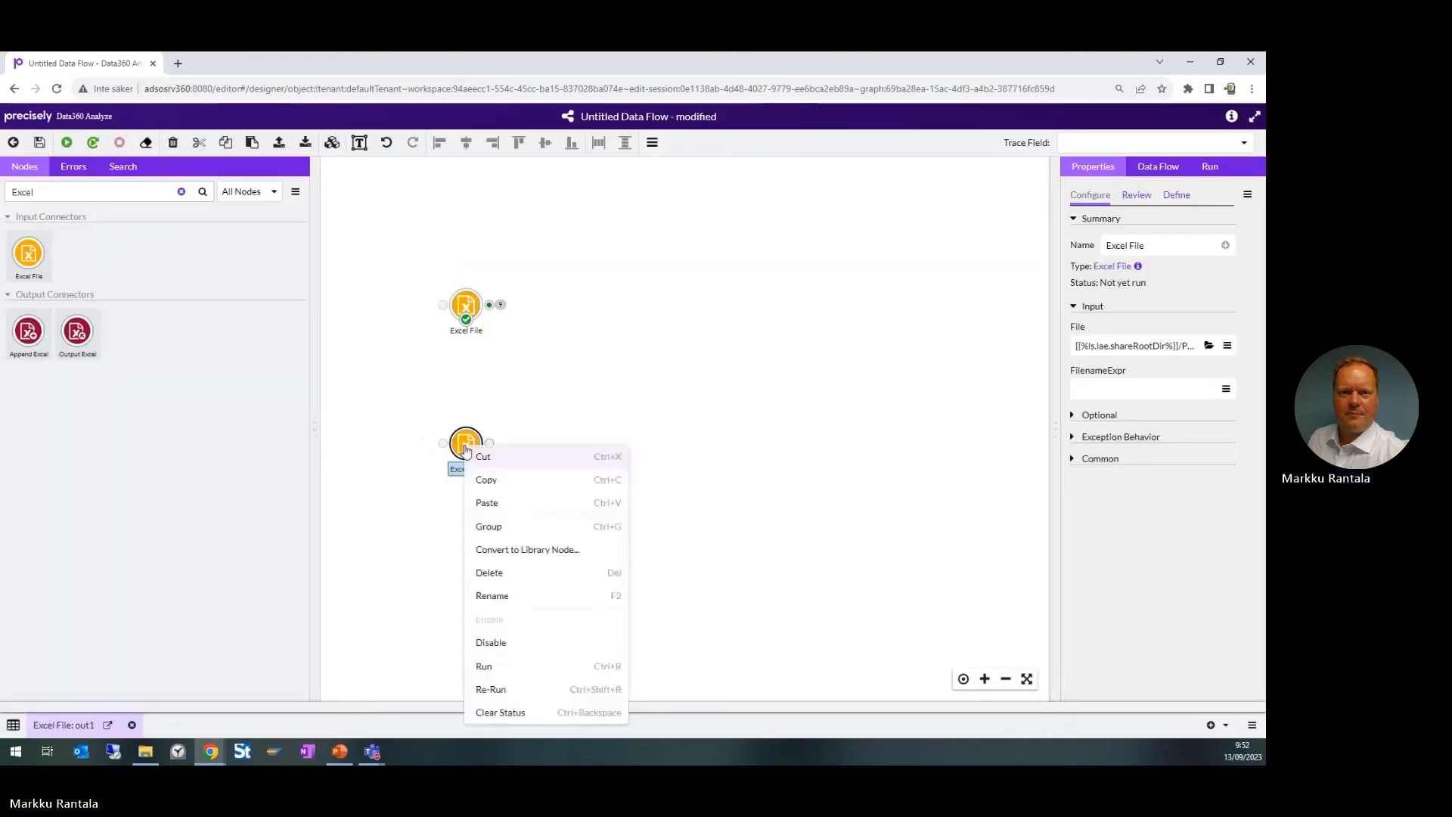
{"action": "left_click", "coordinate": [499, 689]}
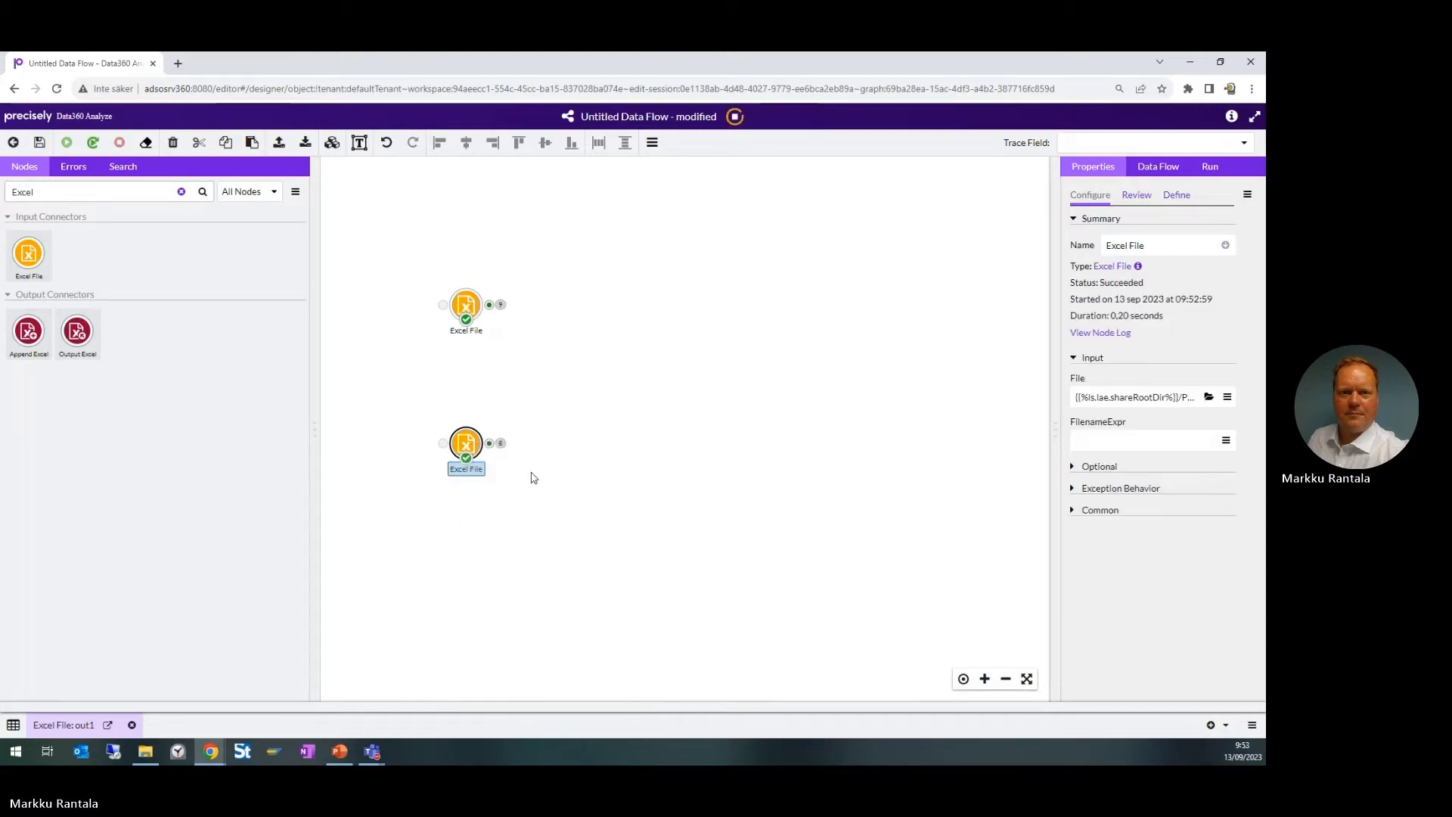
{"action": "left_click", "coordinate": [490, 444]}
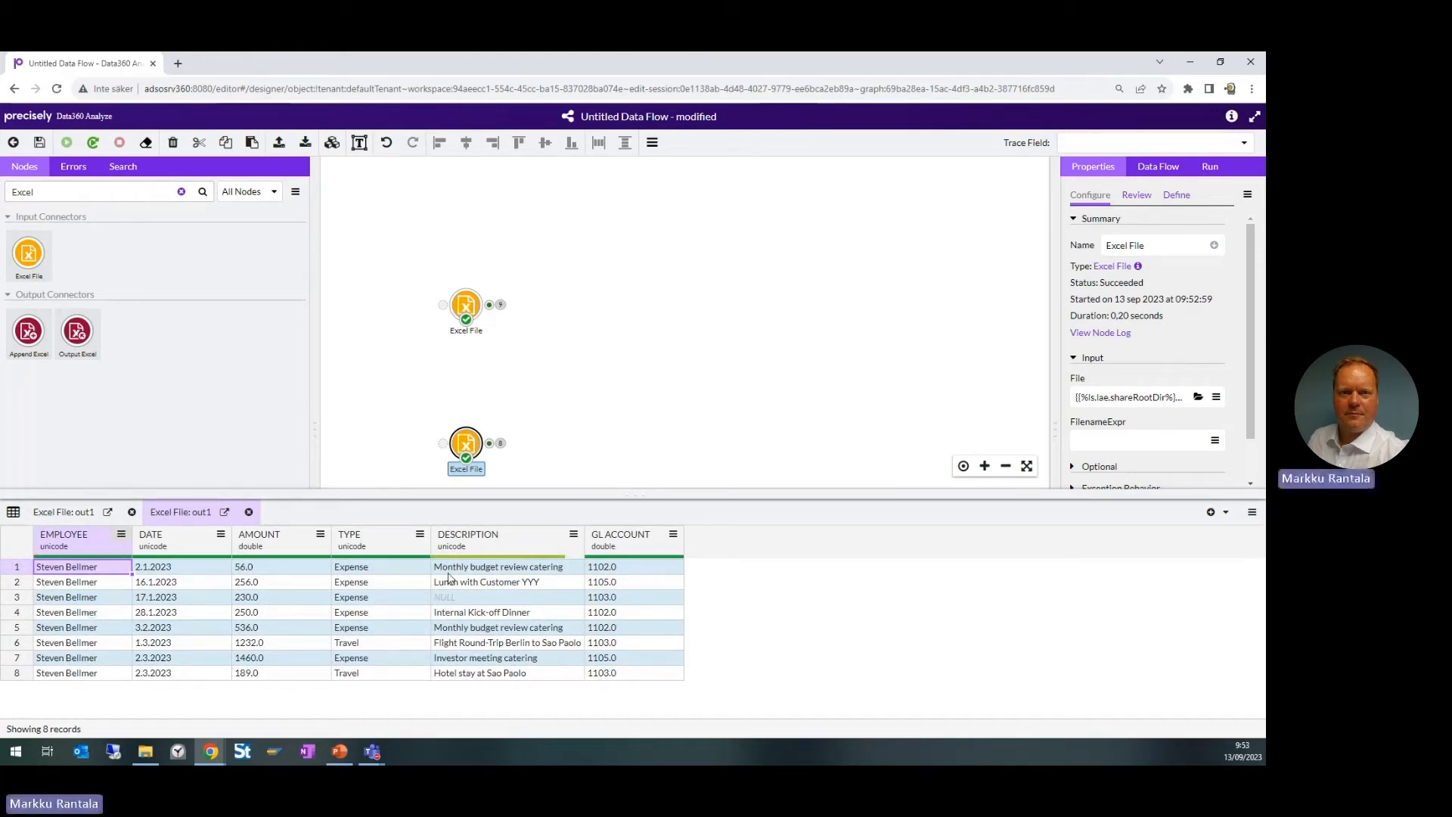
{"action": "left_click", "coordinate": [608, 494]}
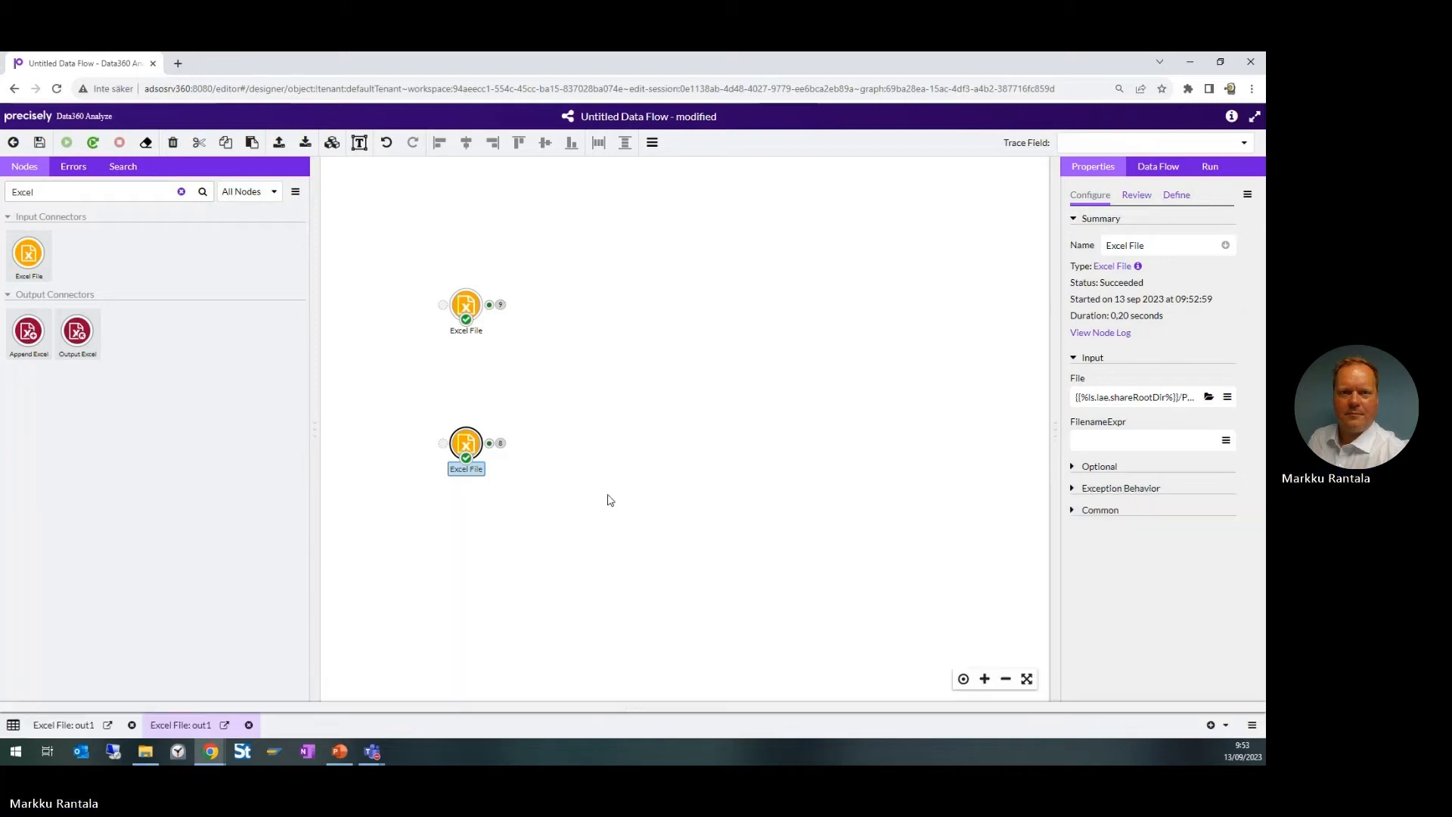
Add a Cat node between and beyond the two Excel File nodes and connect both of their outputs to its inputs
{"action": "left_click", "coordinate": [182, 194]}
{"action": "left_click", "coordinate": [120, 191]}
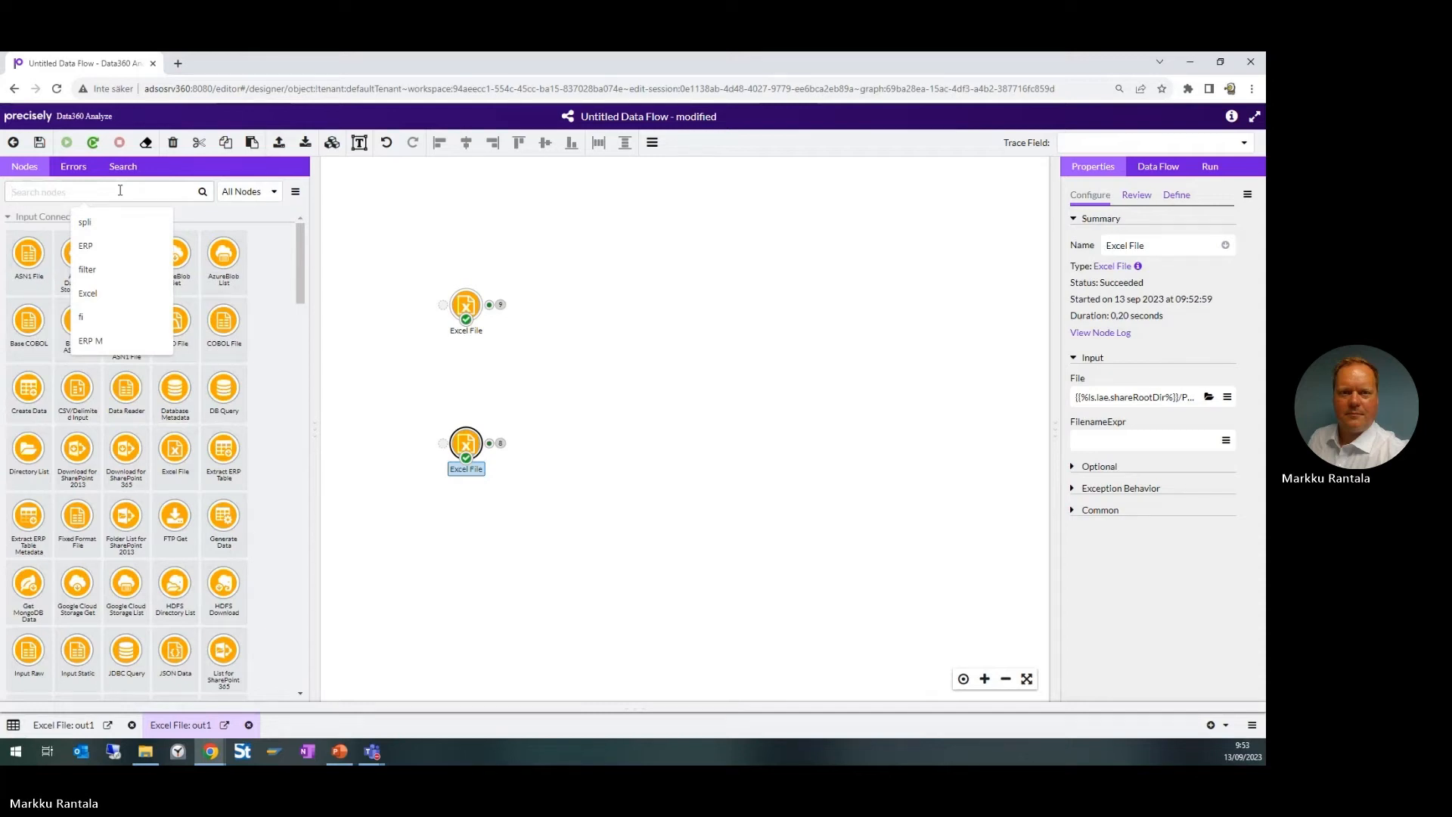
{"action": "type", "text": "cat"}
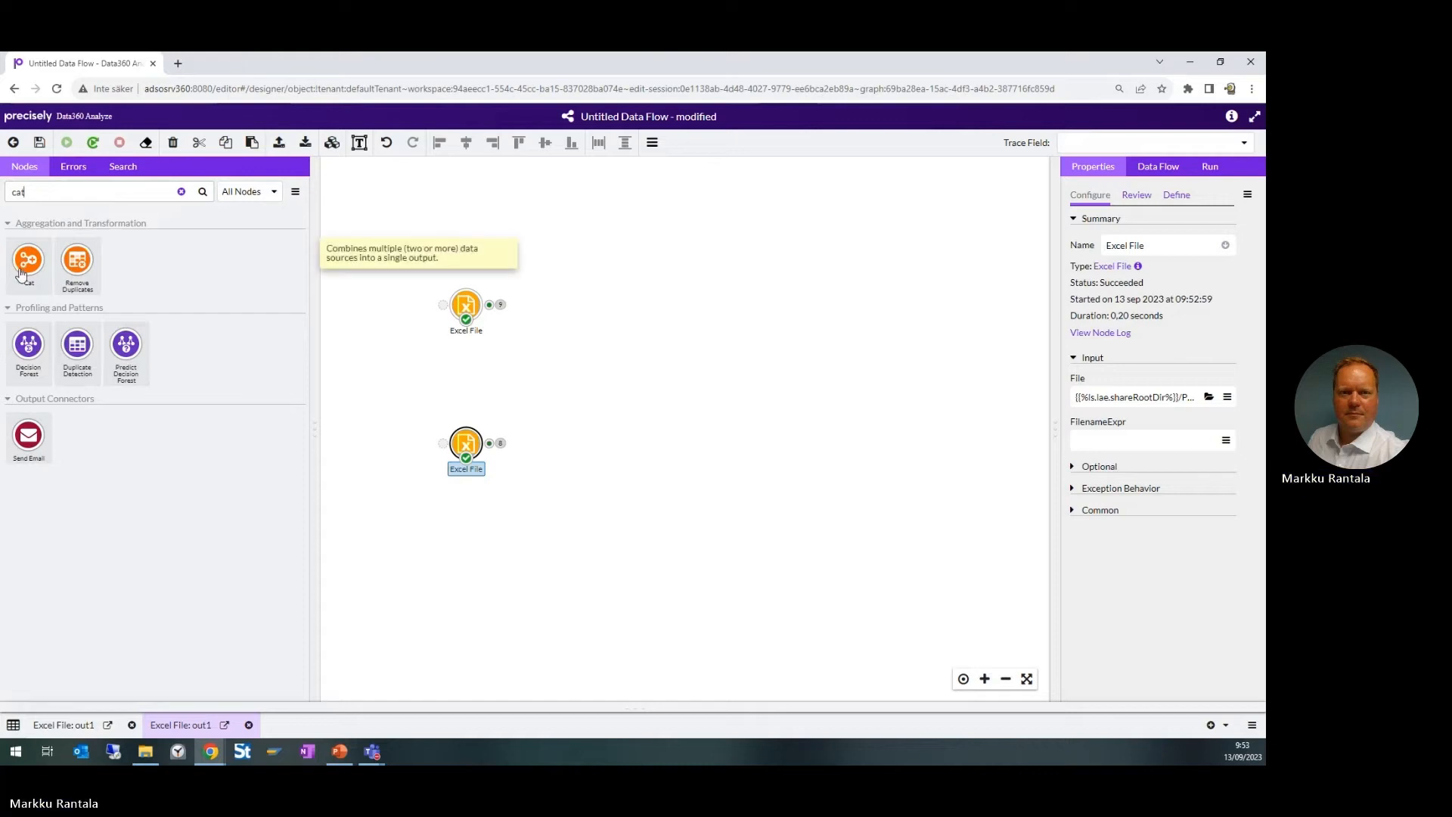
{"action": "mouse_move", "coordinate": [25, 269]}
{"action": "left_mouse_down"}
{"action": "mouse_move", "coordinate": [347, 301]}
{"action": "mouse_move", "coordinate": [34, 267]}
{"action": "left_mouse_up"}
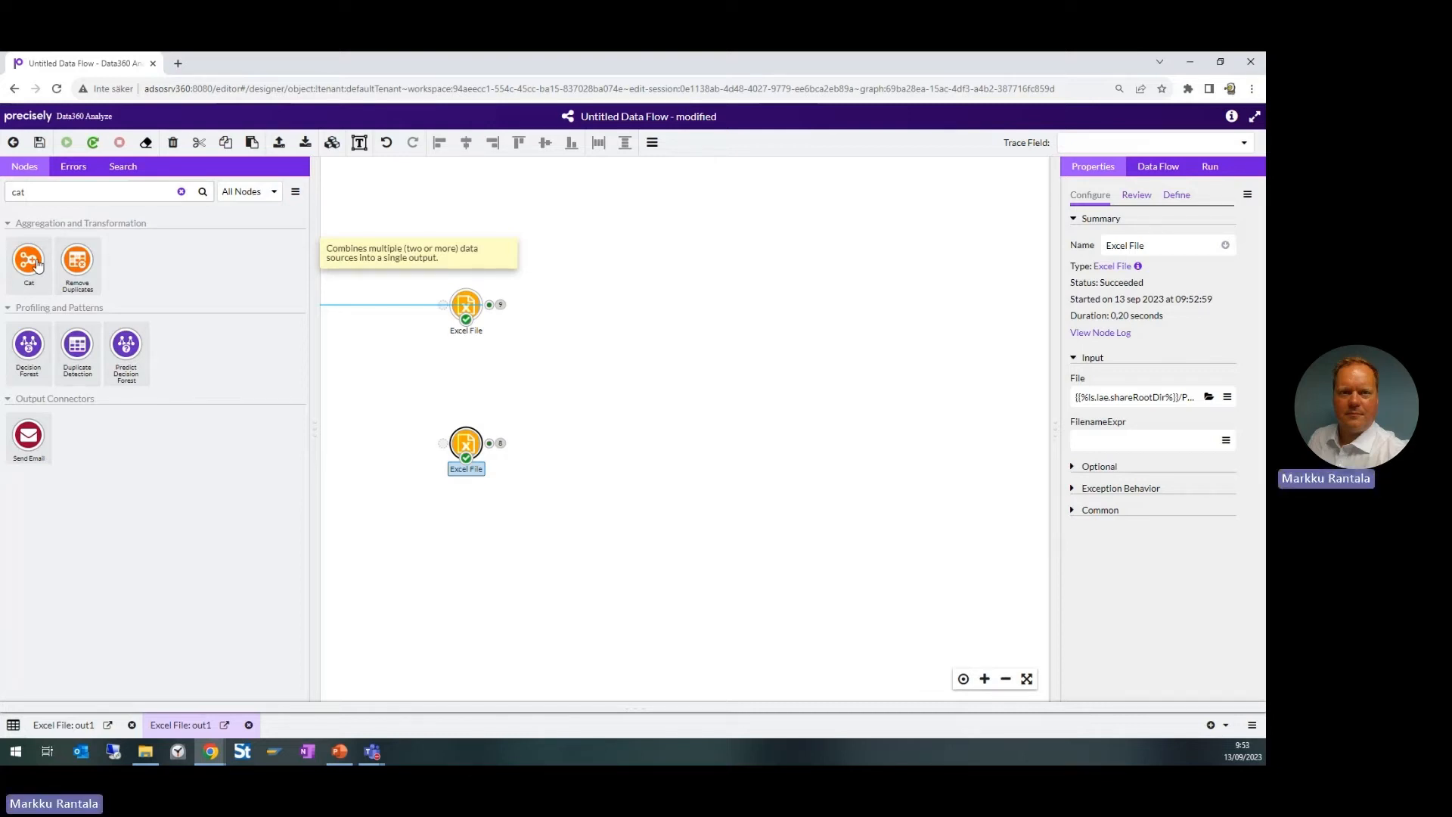
{"action": "left_click_drag", "start_coordinate": [38, 263], "coordinate": [632, 379]}
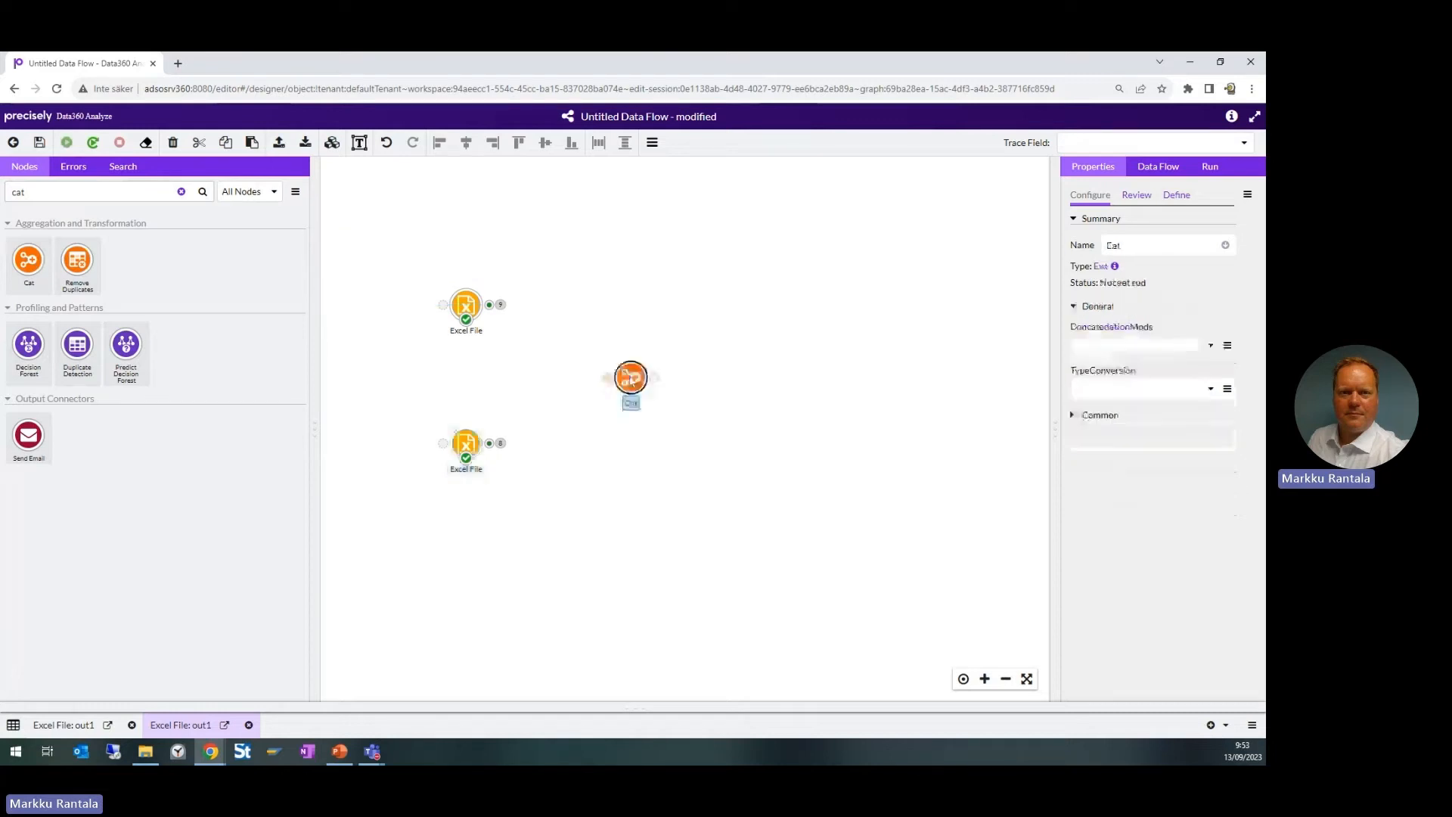
{"action": "left_click_drag", "start_coordinate": [492, 306], "coordinate": [608, 378]}
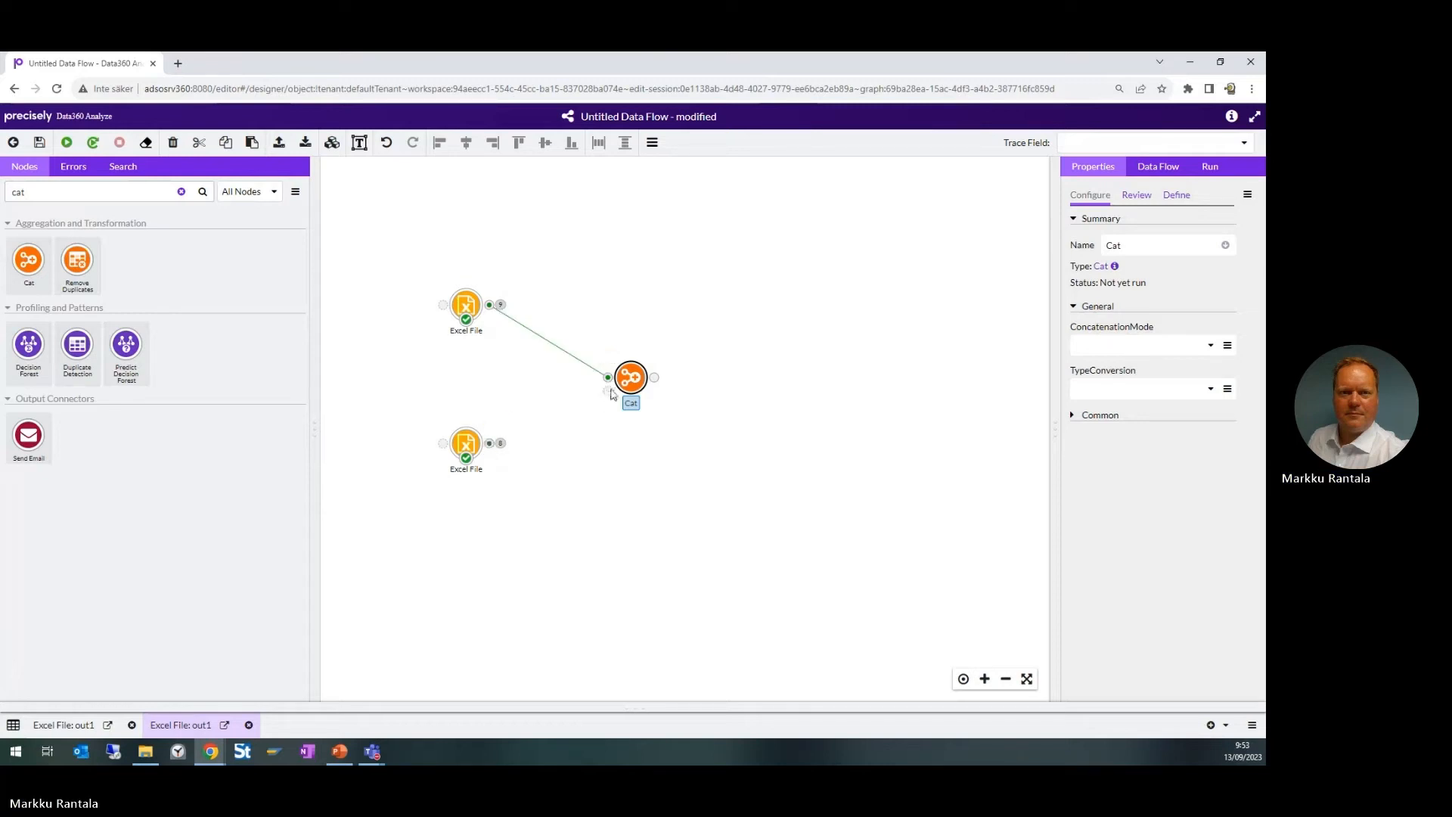
{"action": "left_click_drag", "start_coordinate": [612, 394], "coordinate": [611, 394]}
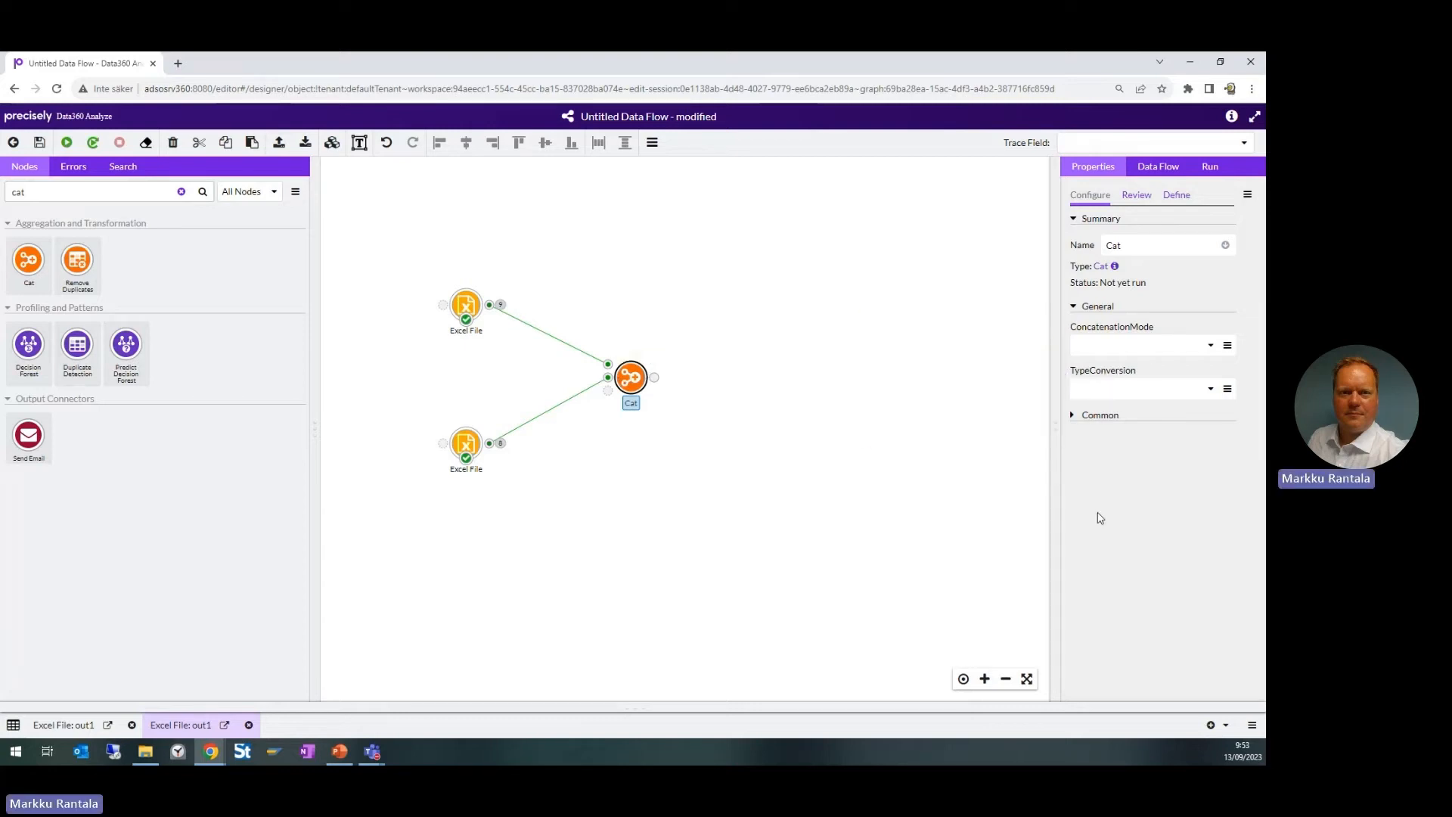
Widen the Cat node's properties area and set its ConcatenationMode to union
{"action": "left_click_drag", "start_coordinate": [1054, 434], "coordinate": [1012, 434]}
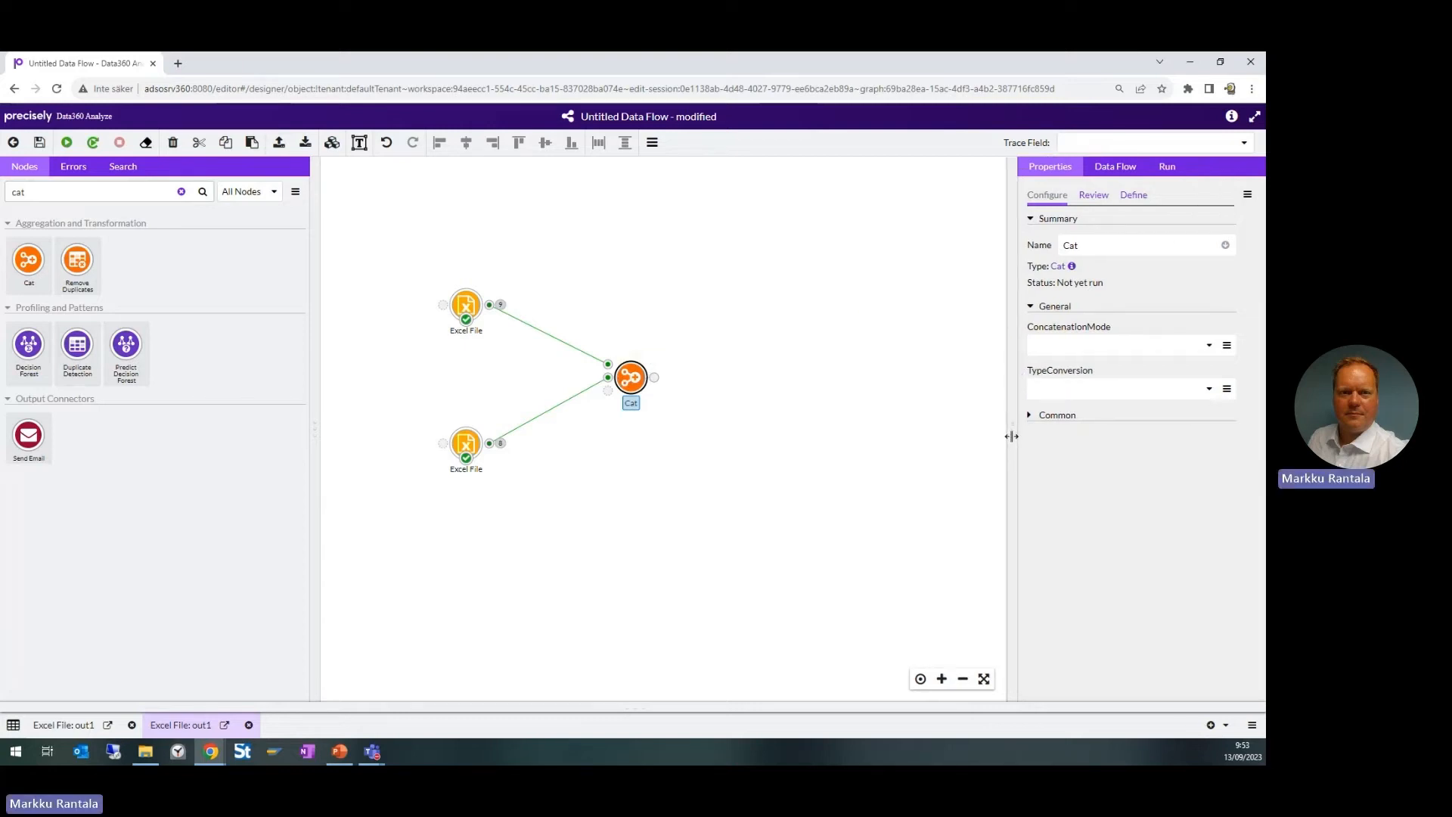
{"action": "left_click", "coordinate": [1209, 348]}
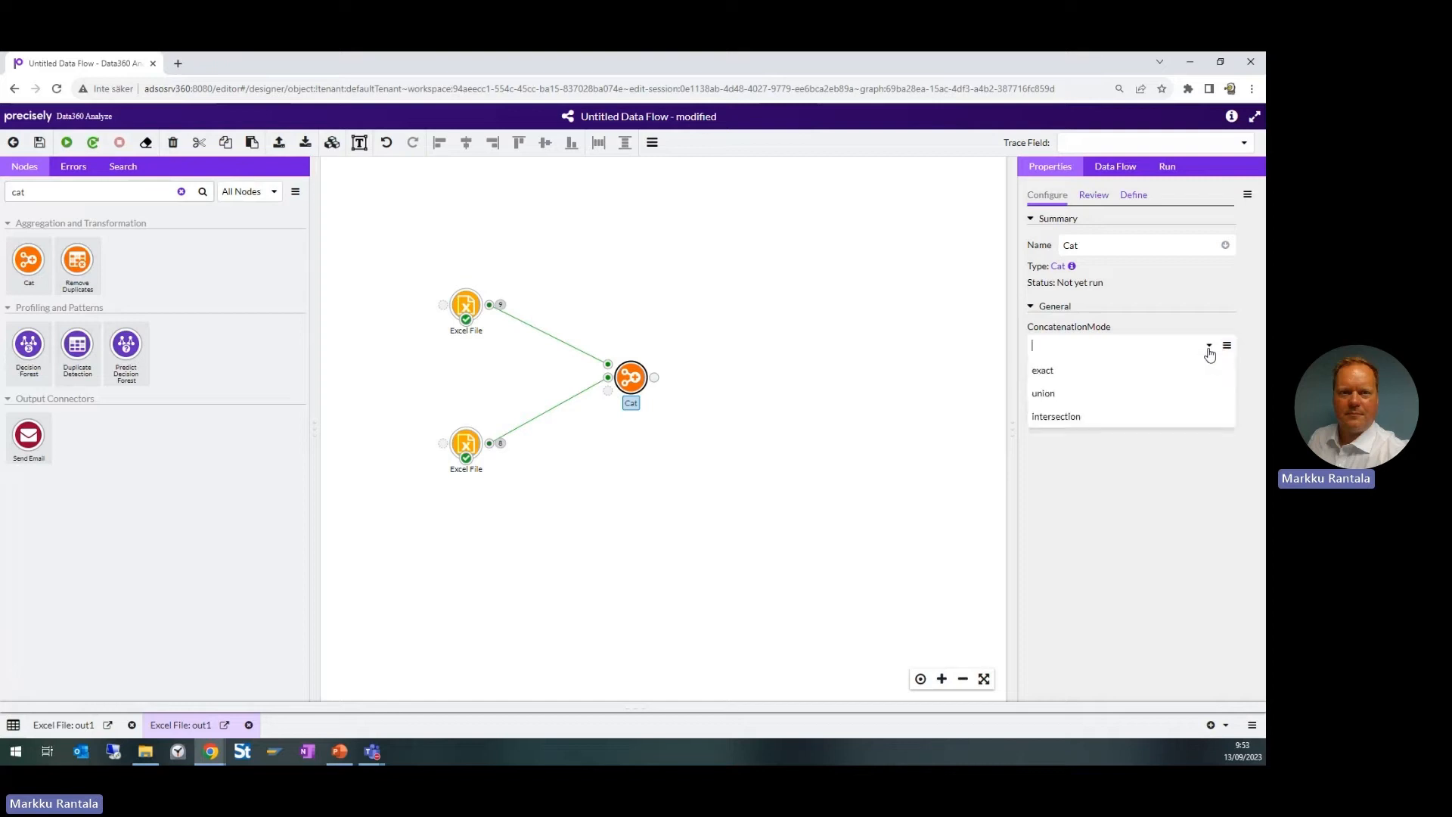
{"action": "left_click", "coordinate": [1047, 397]}
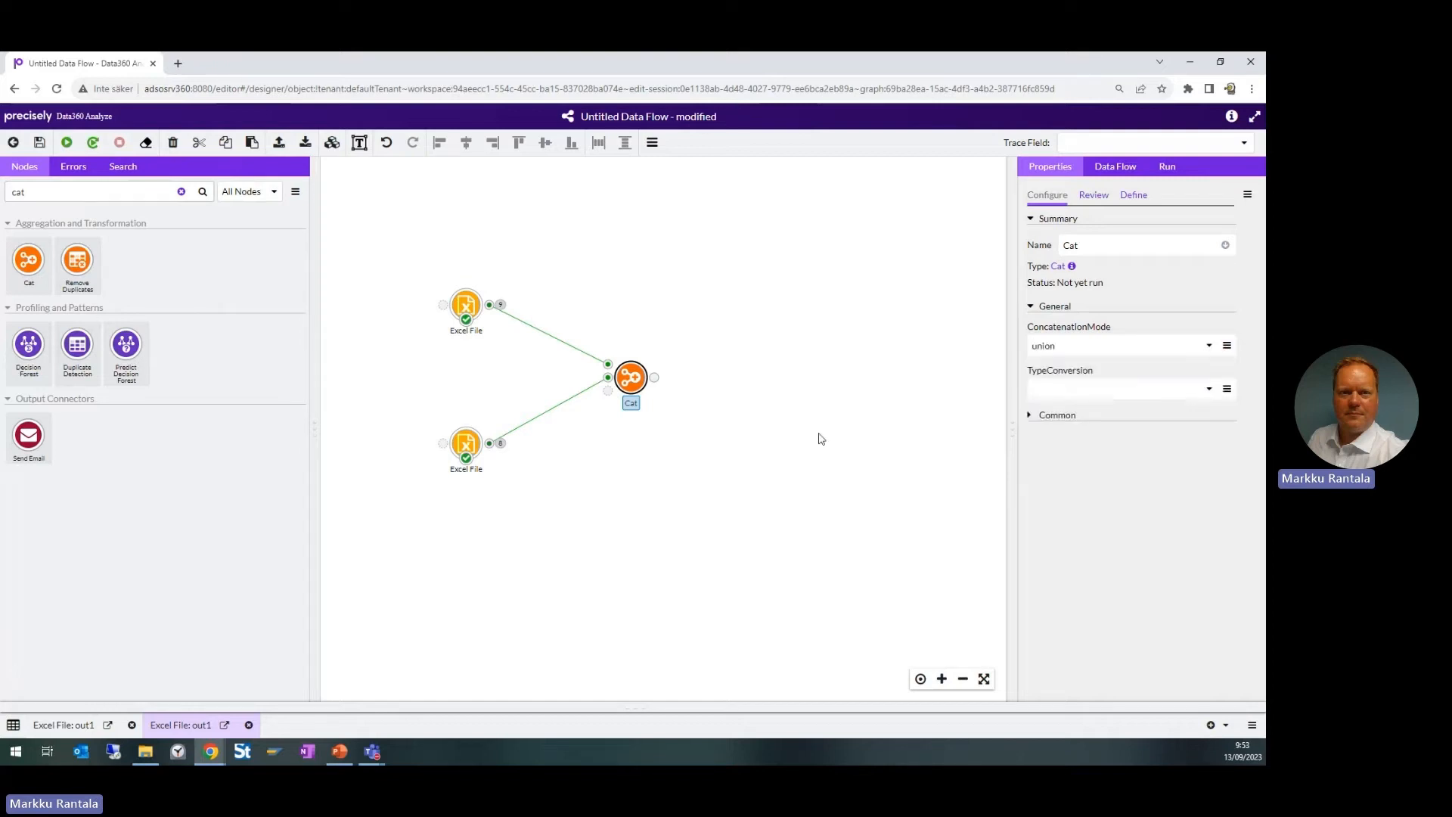
Re-run the Cat node and check its concatenated output records, reducing the data viewer's height when done
{"action": "right_click", "coordinate": [633, 384]}
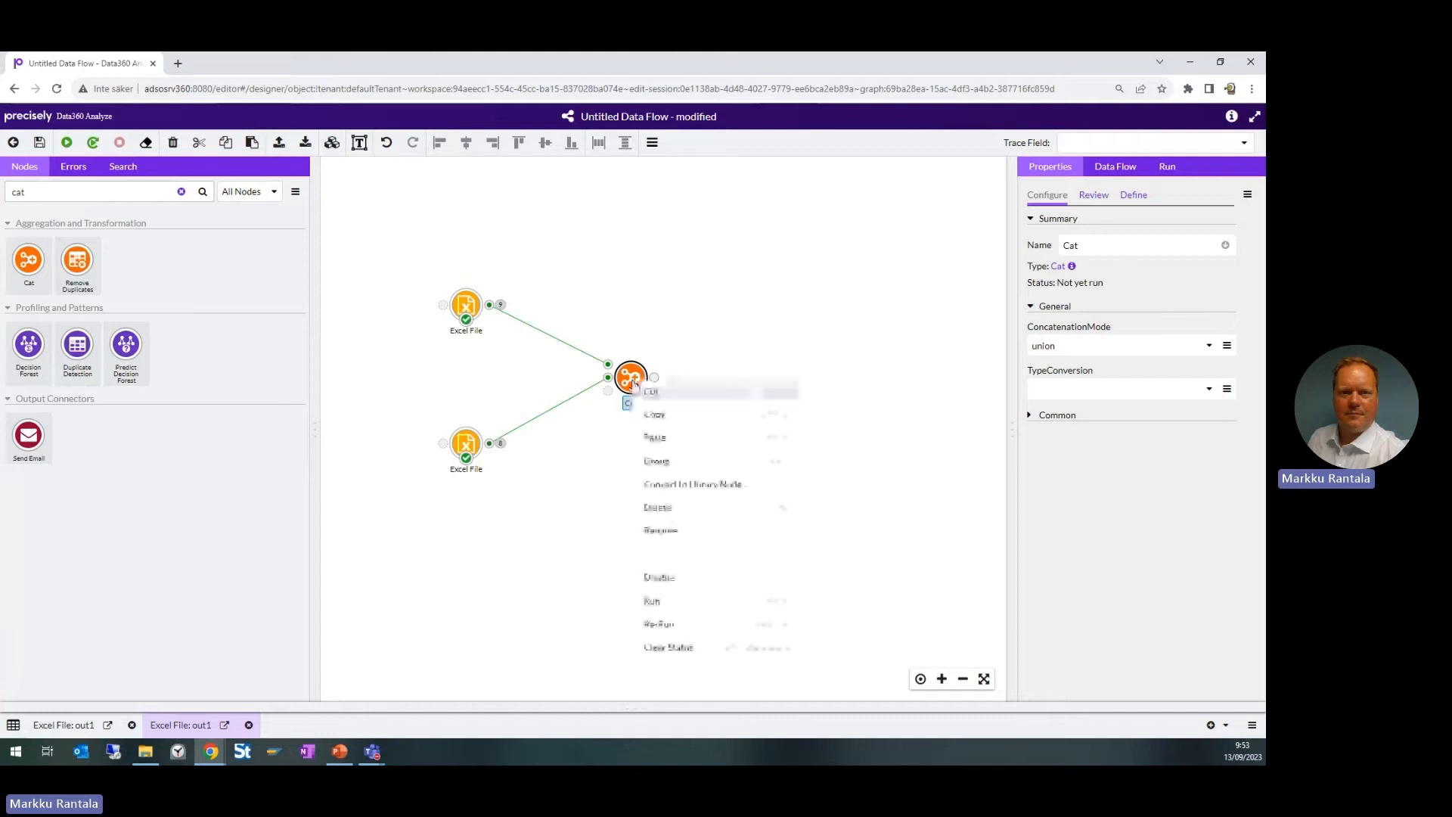
{"action": "left_click", "coordinate": [654, 627]}
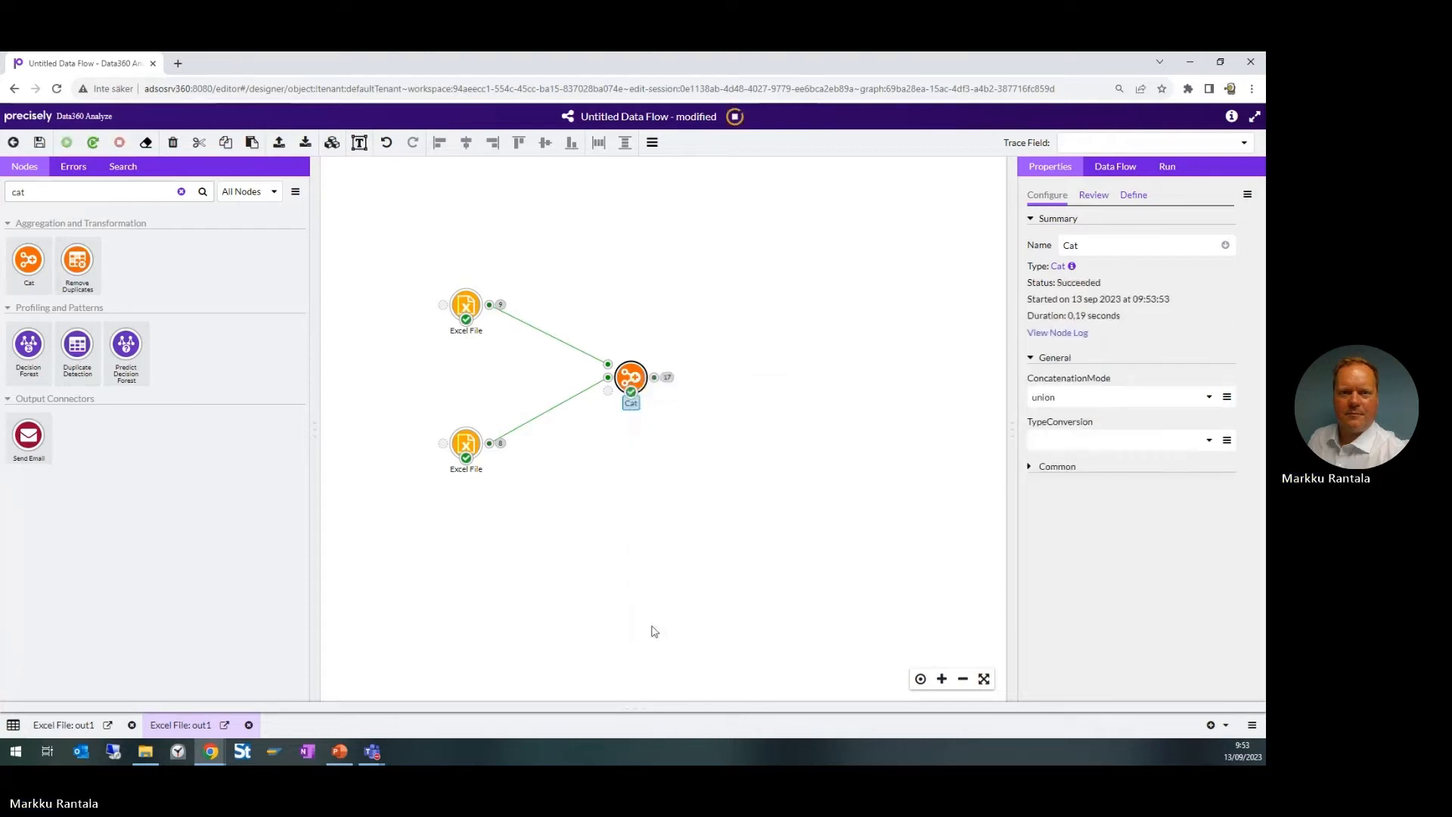
{"action": "left_click", "coordinate": [655, 377]}
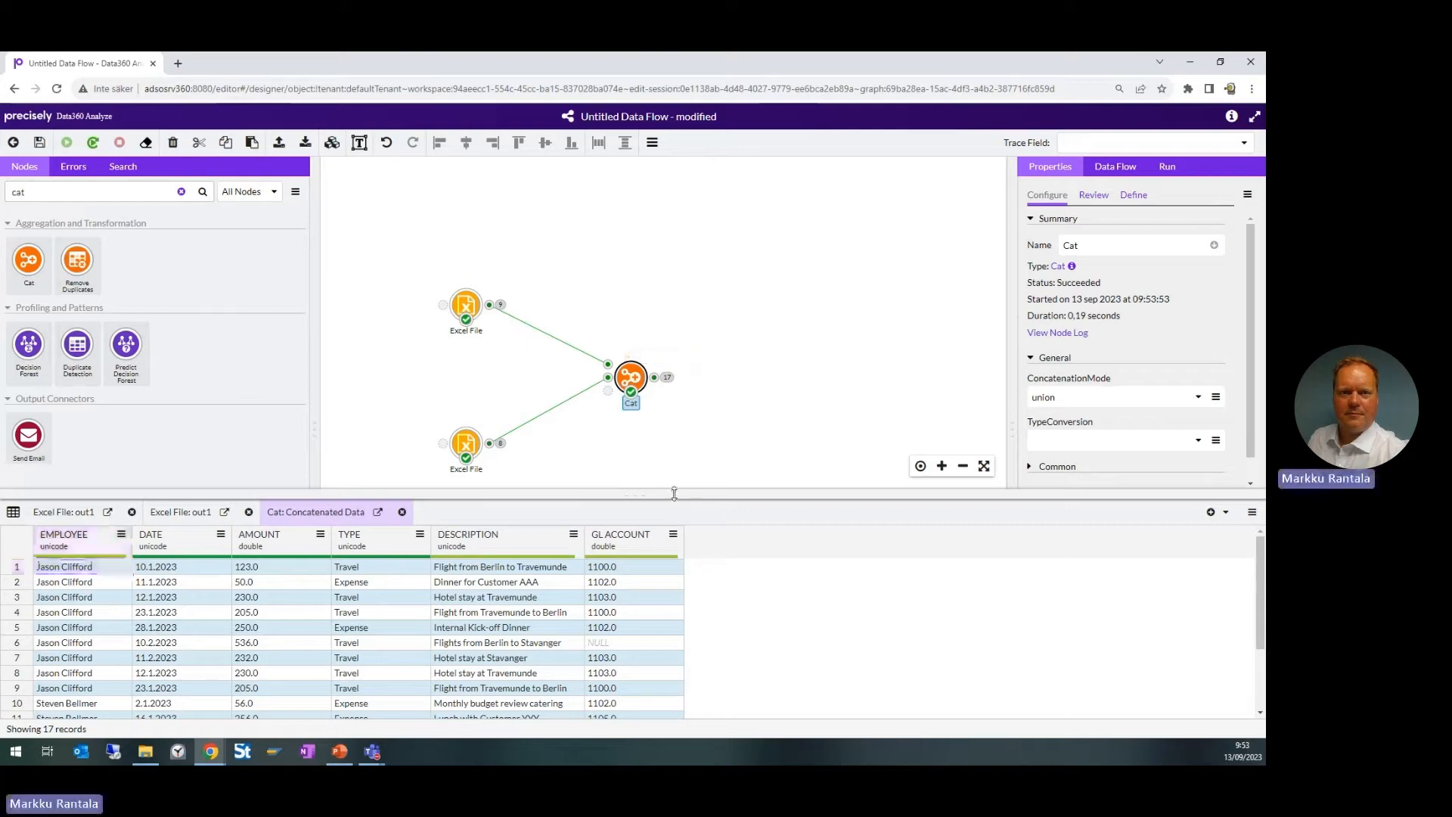
{"action": "left_click_drag", "start_coordinate": [675, 495], "coordinate": [672, 576]}
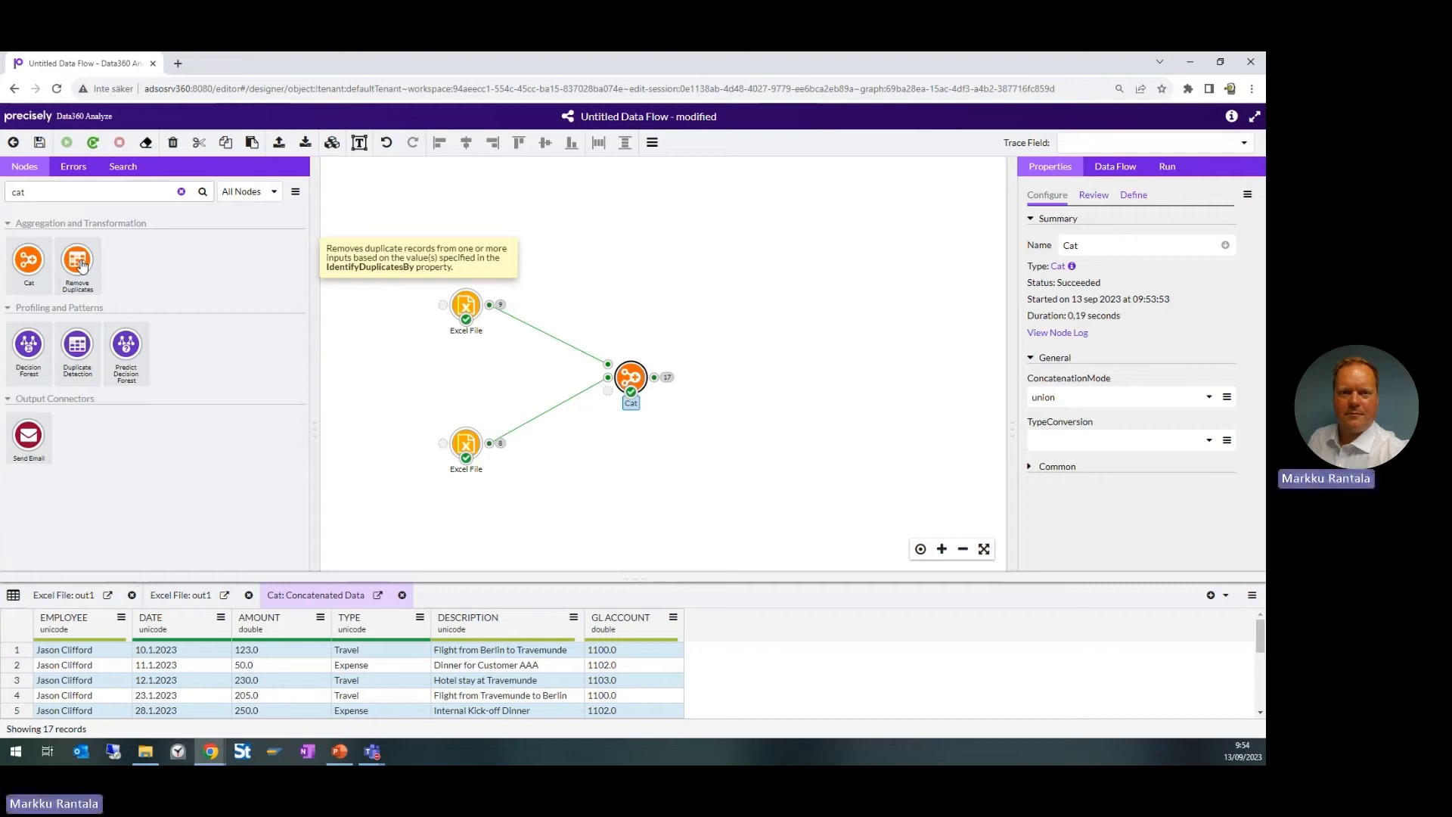
Add a Remove Duplicates node fed by the Cat output and identify duplicates by EMPLOYEE, DATE, AMOUNT and TYPE
{"action": "left_click_drag", "start_coordinate": [82, 263], "coordinate": [788, 381]}
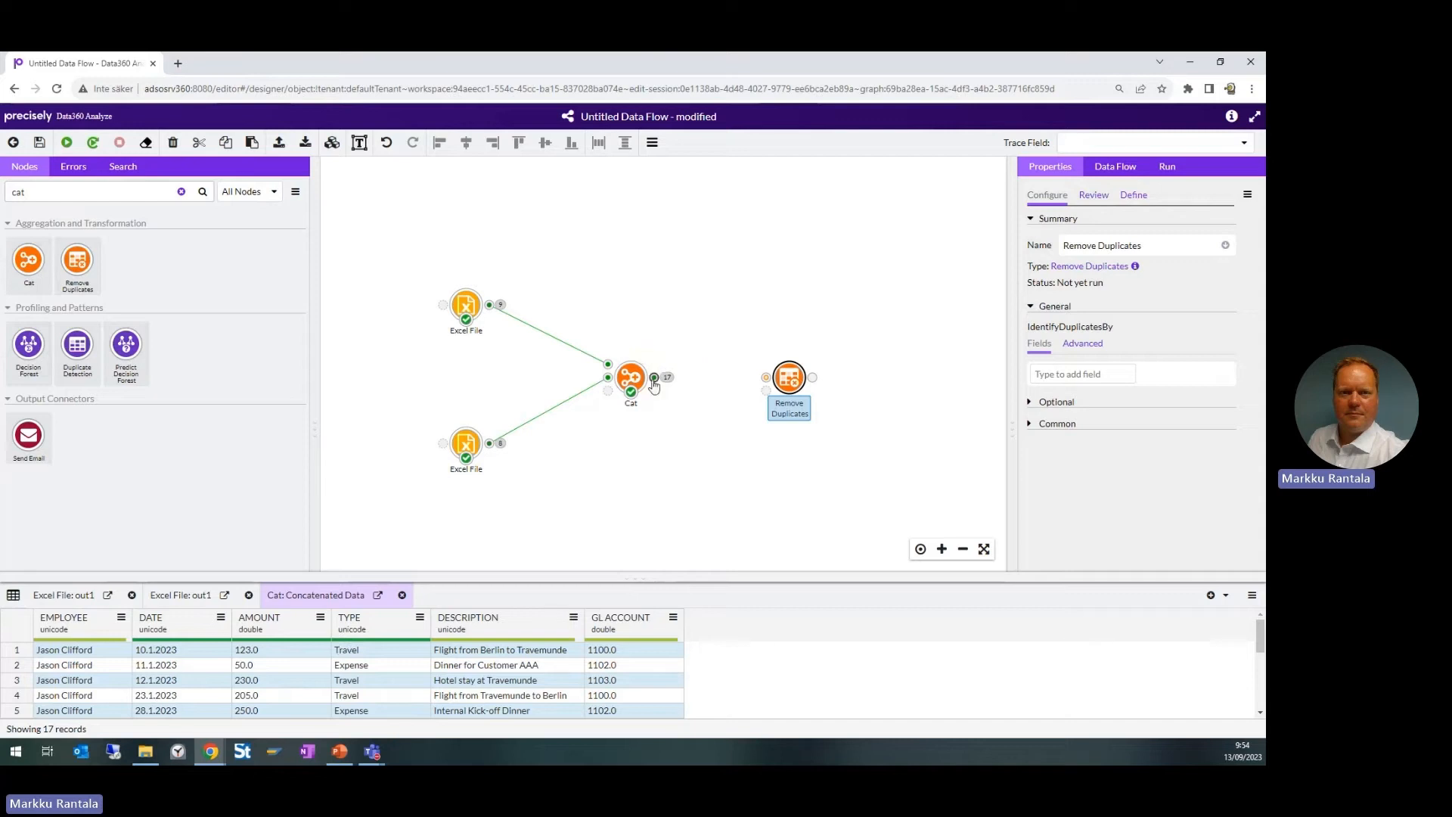
{"action": "left_click_drag", "start_coordinate": [655, 376], "coordinate": [768, 381]}
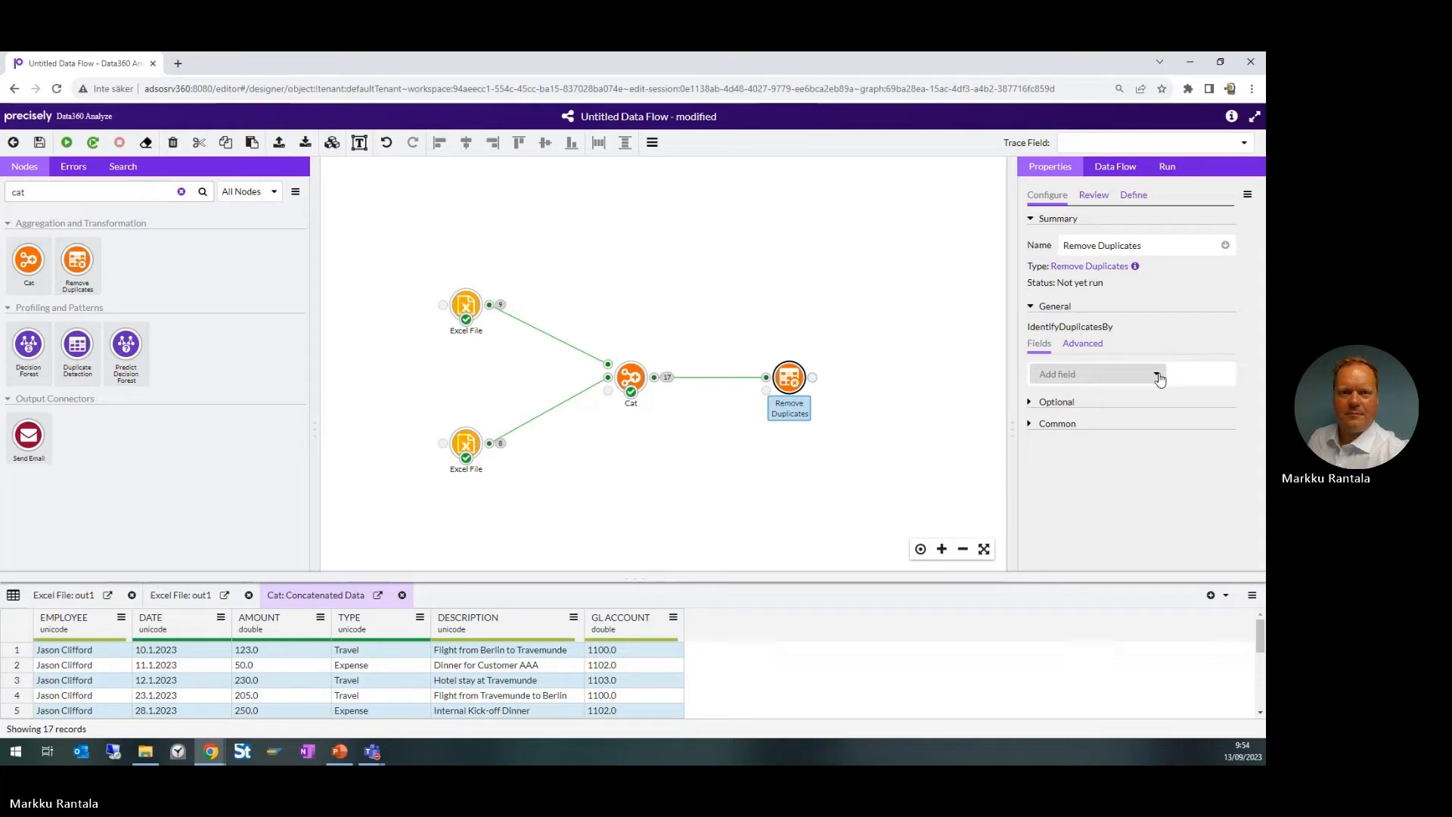
{"action": "left_click", "coordinate": [1158, 375]}
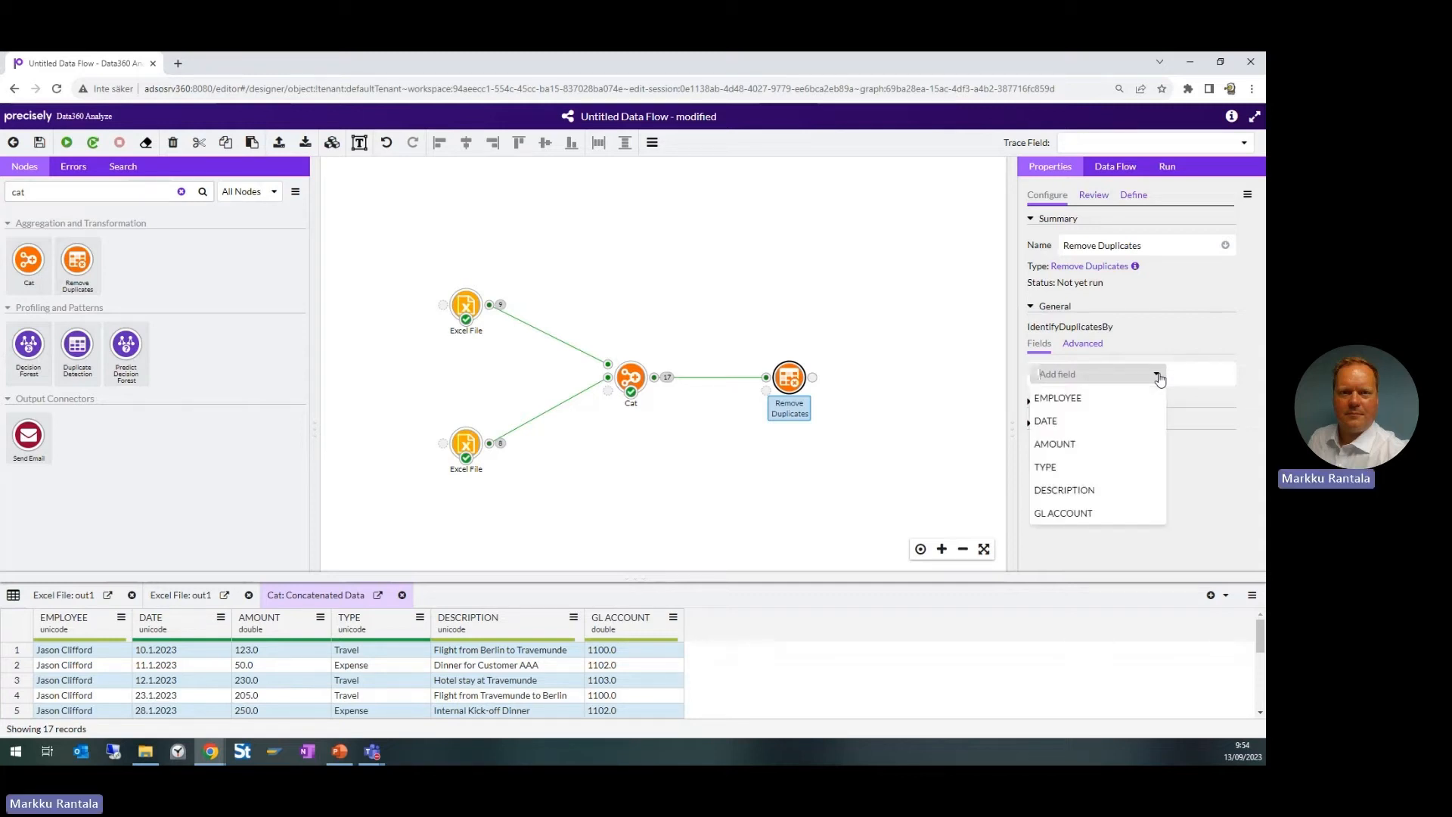
{"action": "left_click", "coordinate": [1069, 401]}
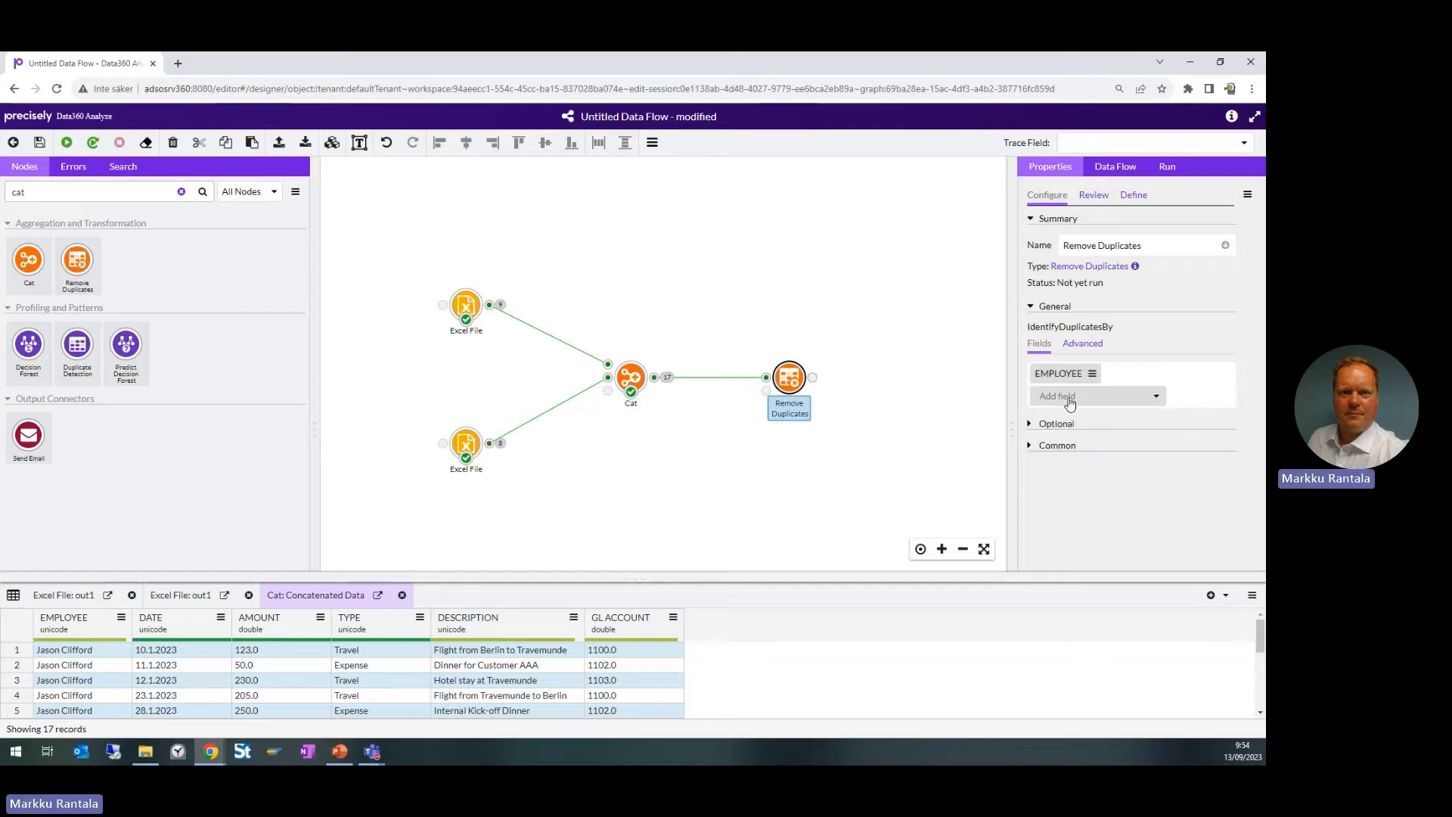
{"action": "left_click", "coordinate": [1160, 397]}
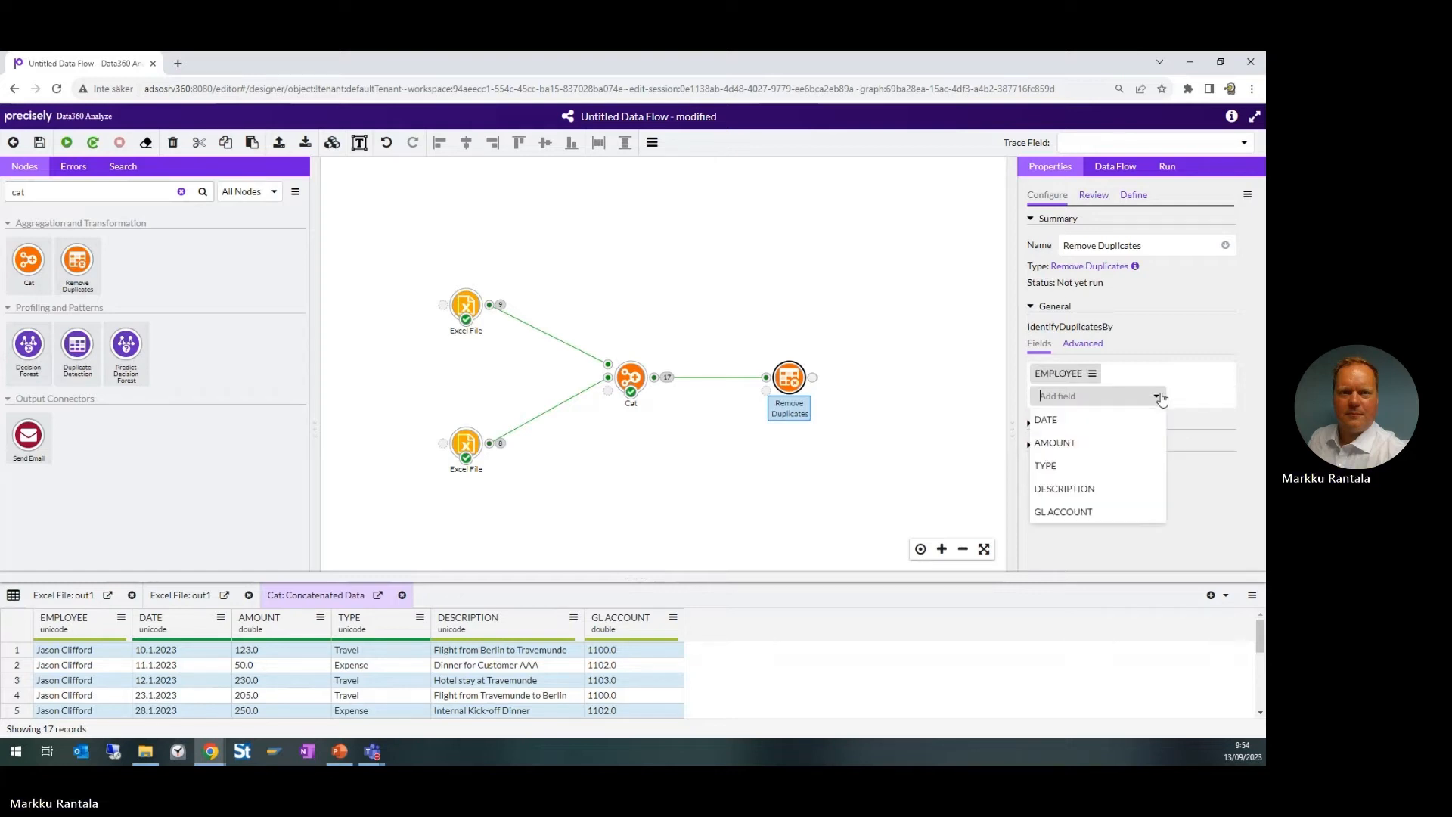
{"action": "left_click", "coordinate": [1053, 418]}
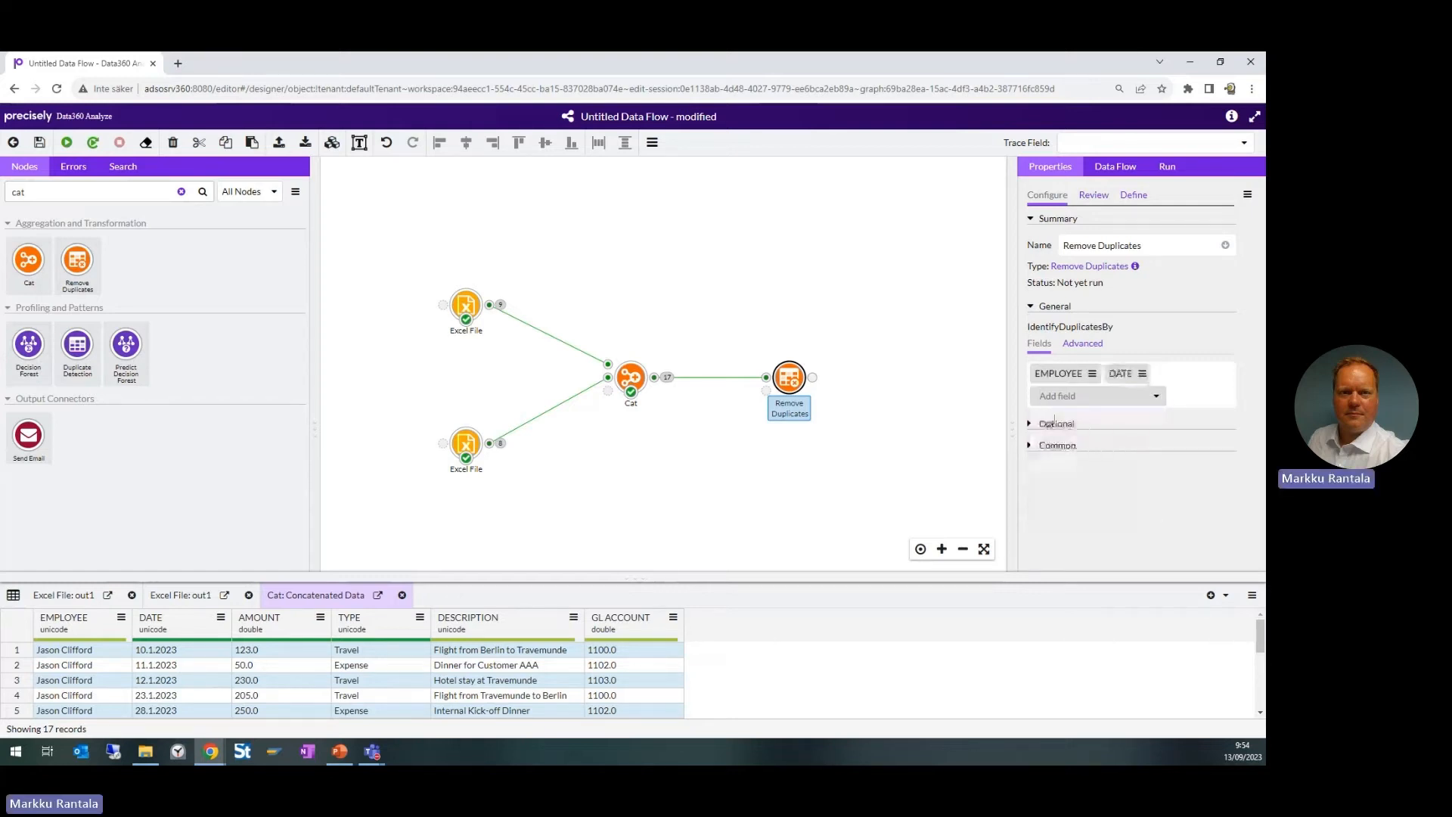
{"action": "left_click", "coordinate": [1156, 396]}
{"action": "left_click", "coordinate": [1051, 421]}
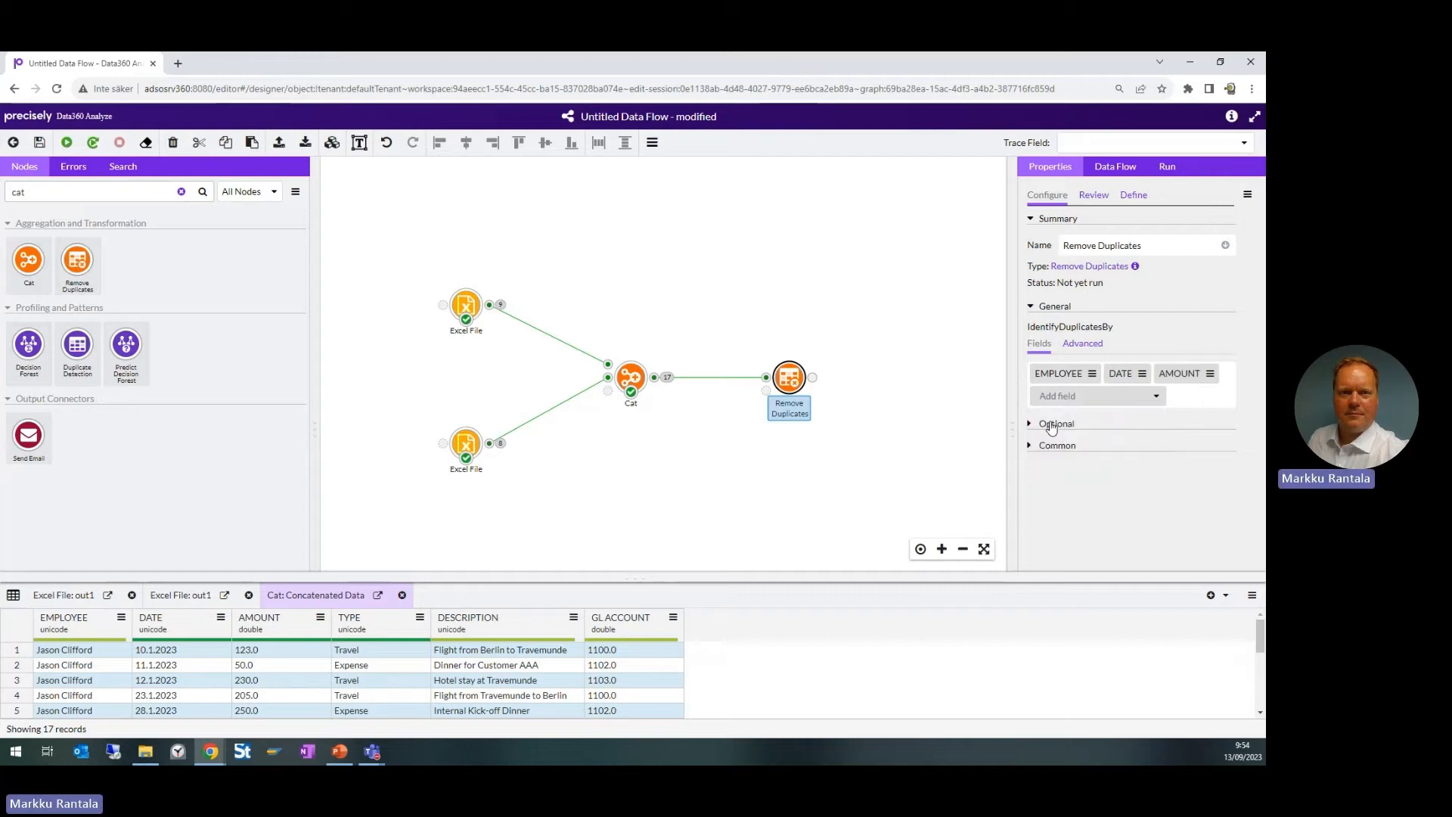
{"action": "left_click", "coordinate": [1157, 397]}
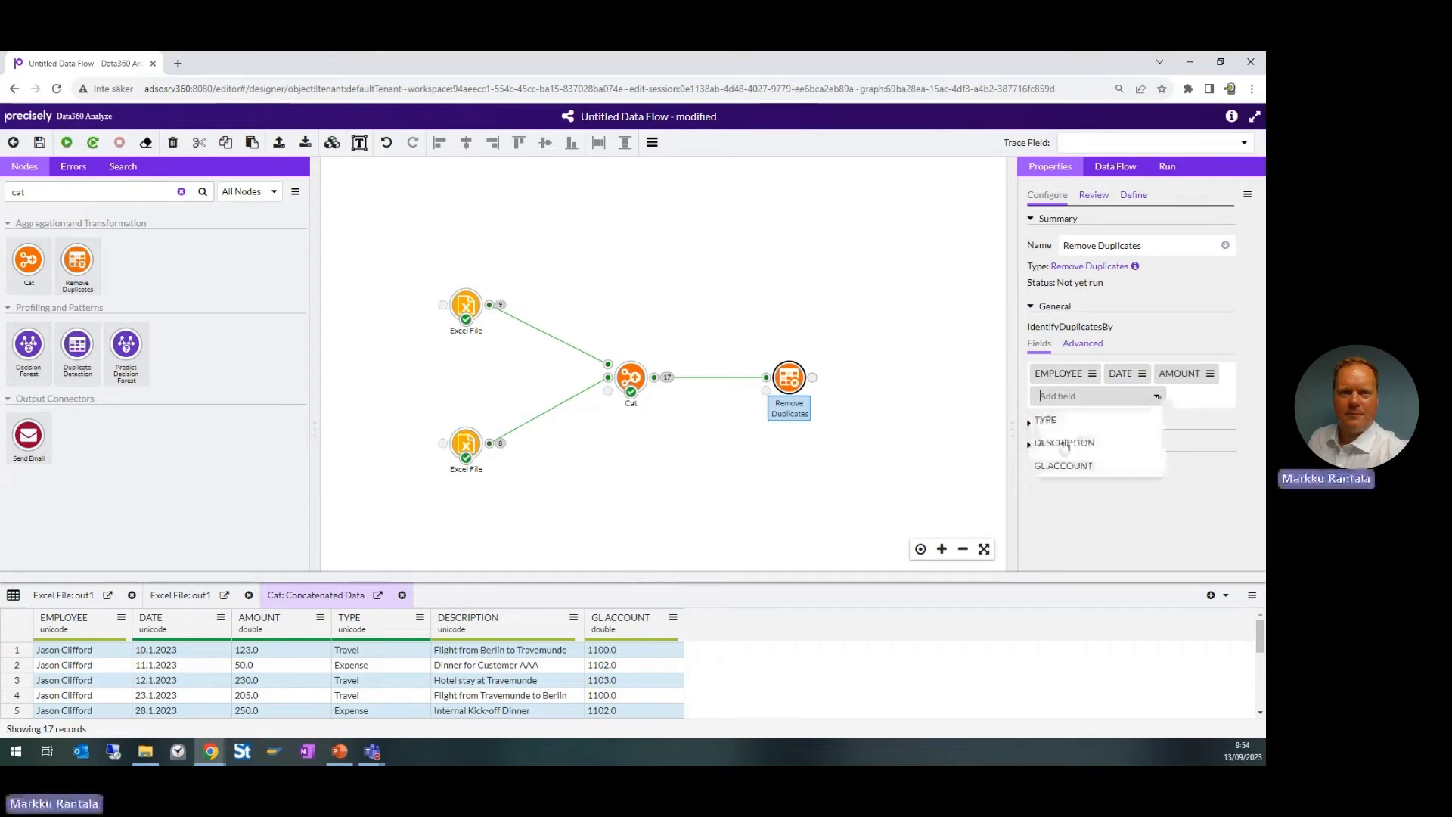
{"action": "left_click", "coordinate": [1052, 429]}
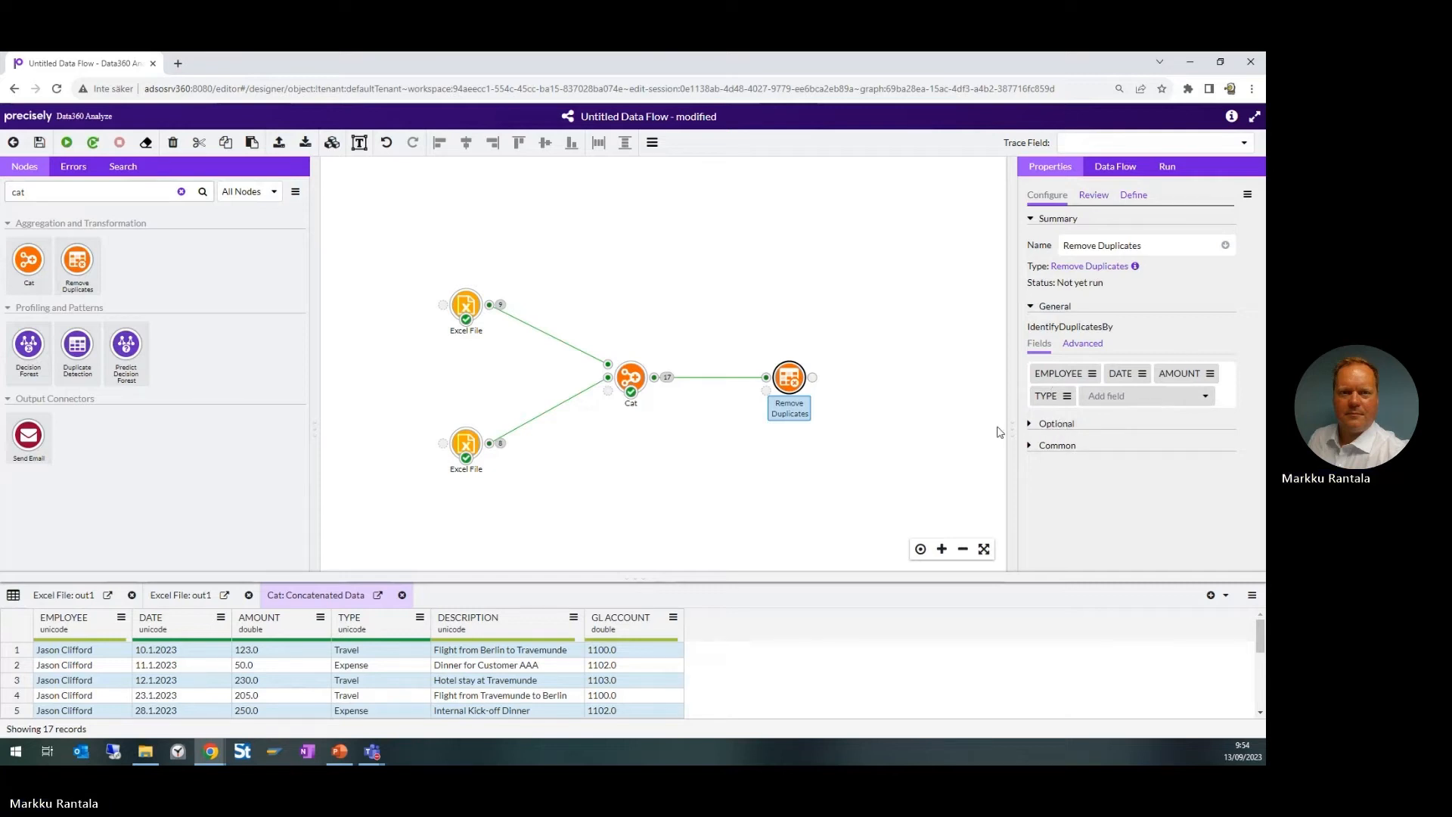
Re-run the Remove Duplicates node and check its output records, collapsing the data viewer when done
{"action": "right_click", "coordinate": [792, 379]}
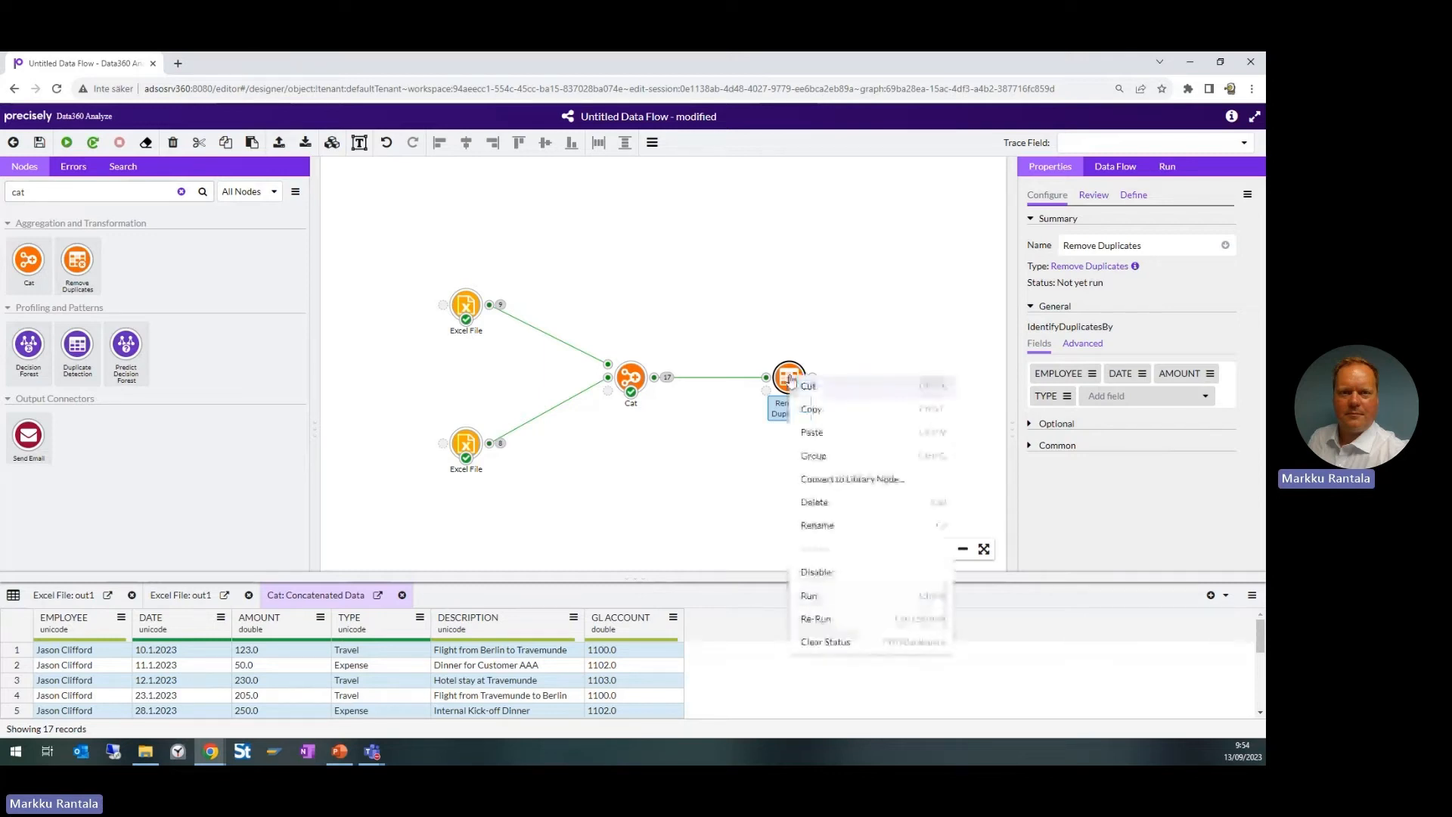
{"action": "left_click", "coordinate": [823, 620]}
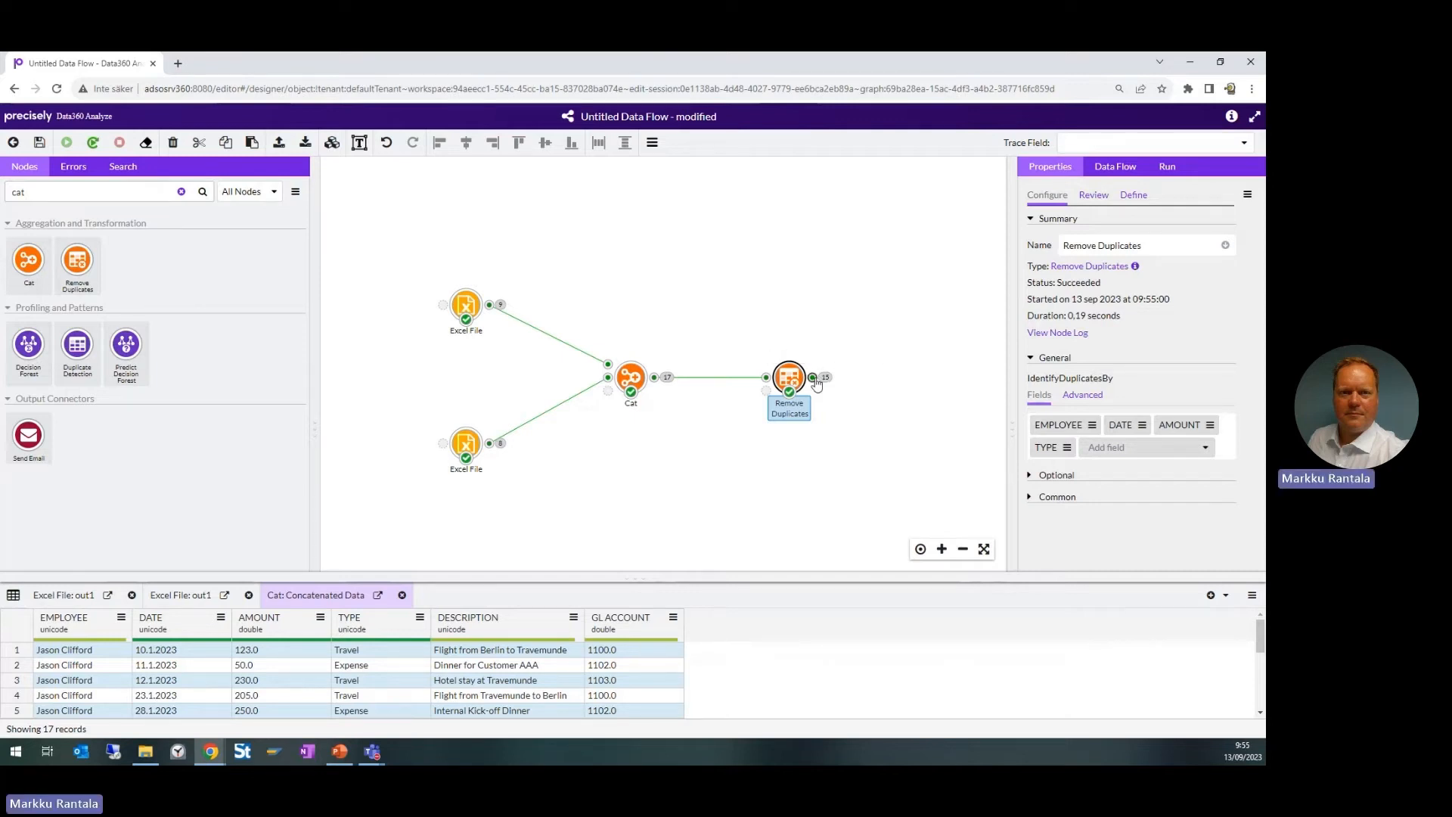
{"action": "left_click_drag", "start_coordinate": [904, 460], "coordinate": [818, 472]}
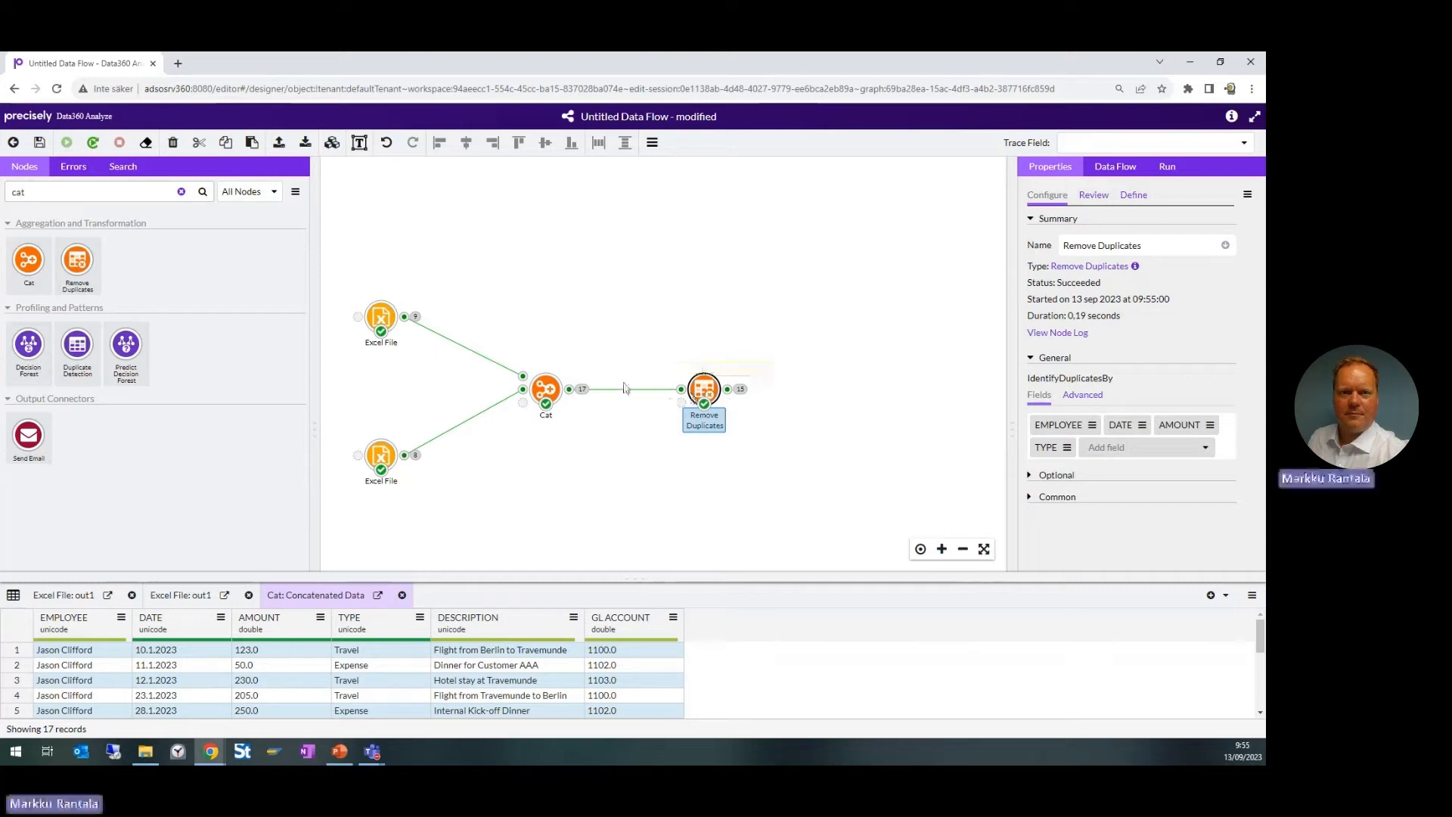
{"action": "left_click", "coordinate": [728, 389]}
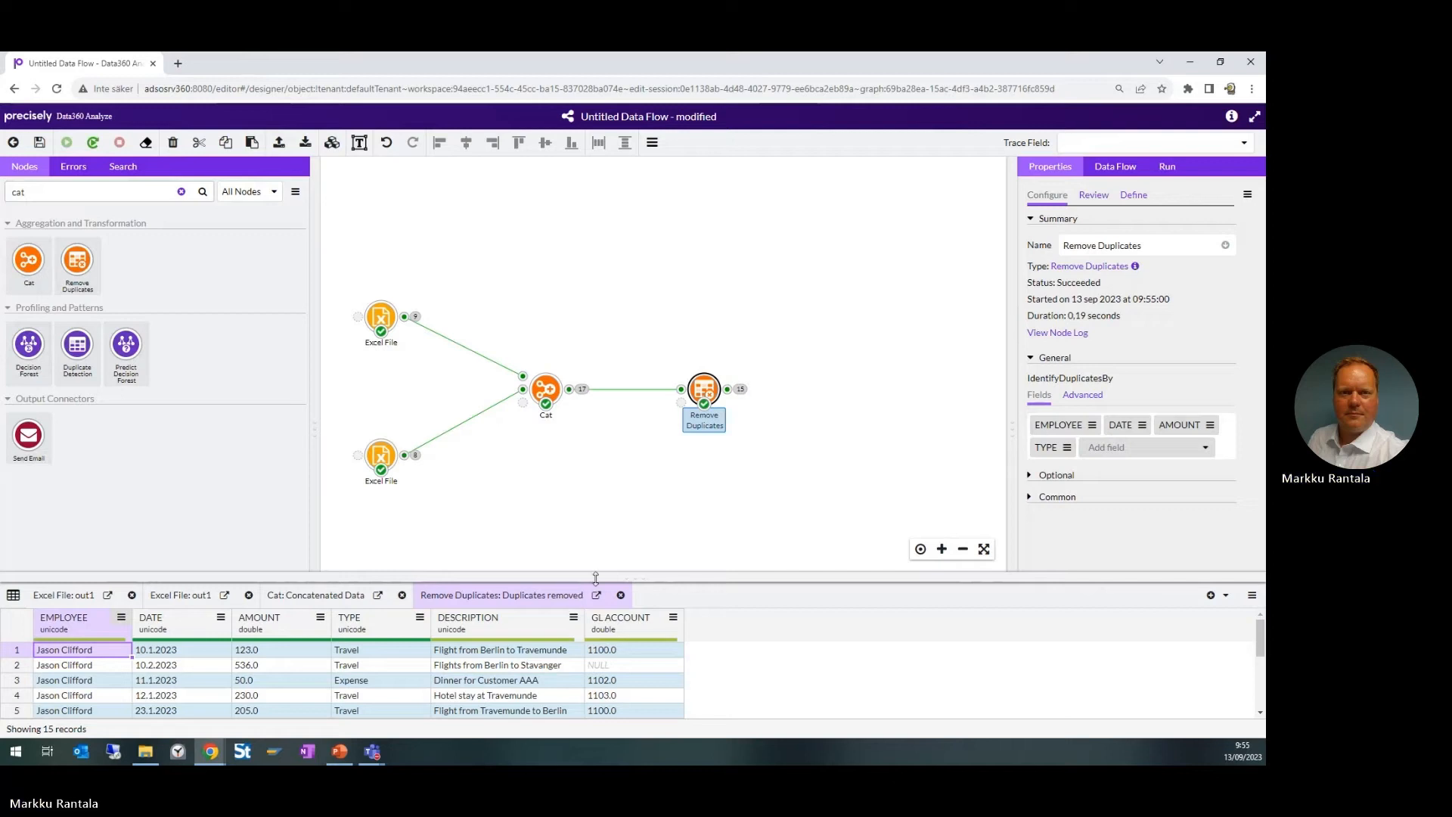
{"action": "left_click_drag", "start_coordinate": [596, 578], "coordinate": [598, 584]}
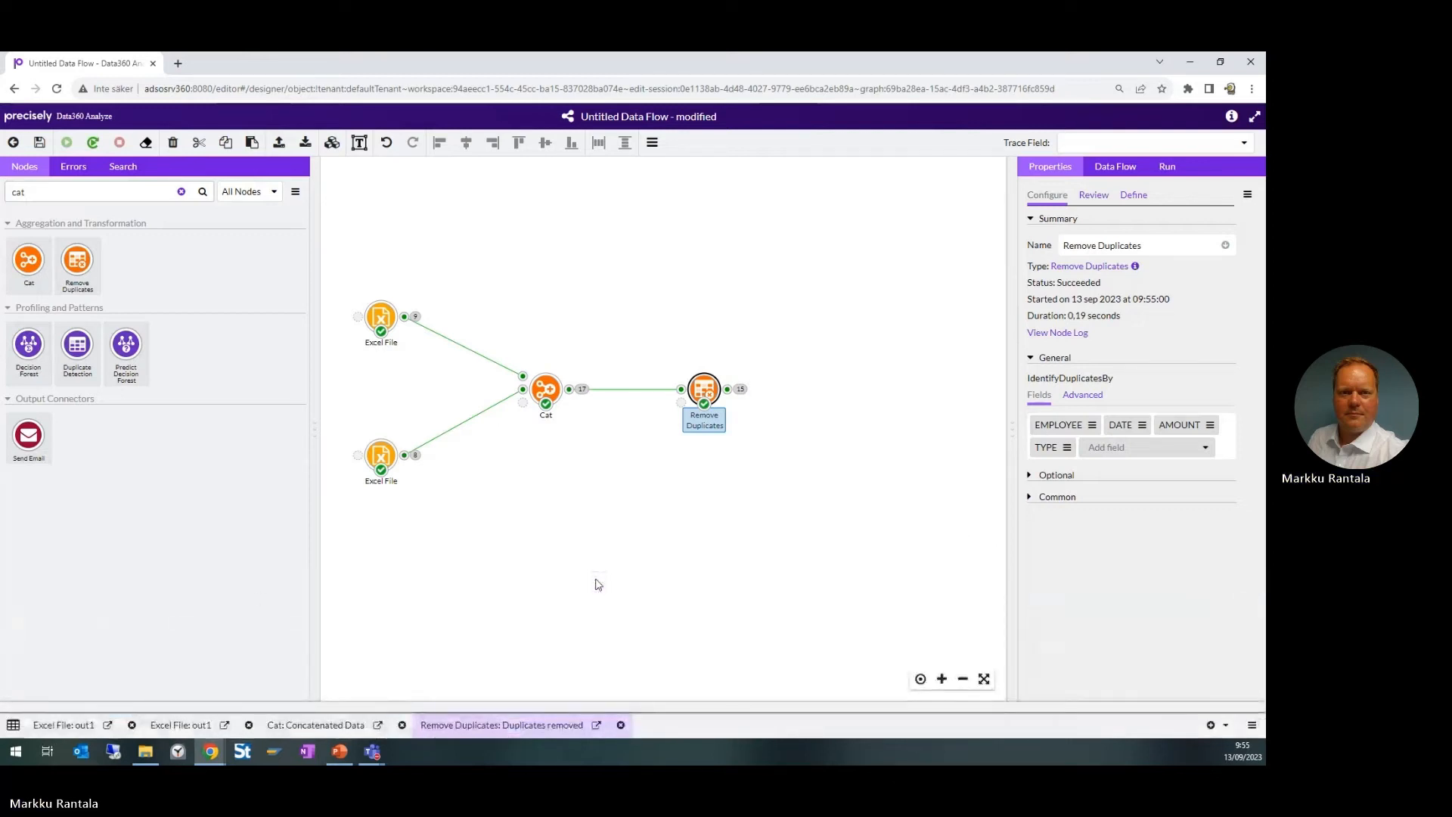
Find the Split node and place it after Remove Duplicates, connected to that node's output
{"action": "left_click_drag", "start_coordinate": [777, 544], "coordinate": [739, 561]}
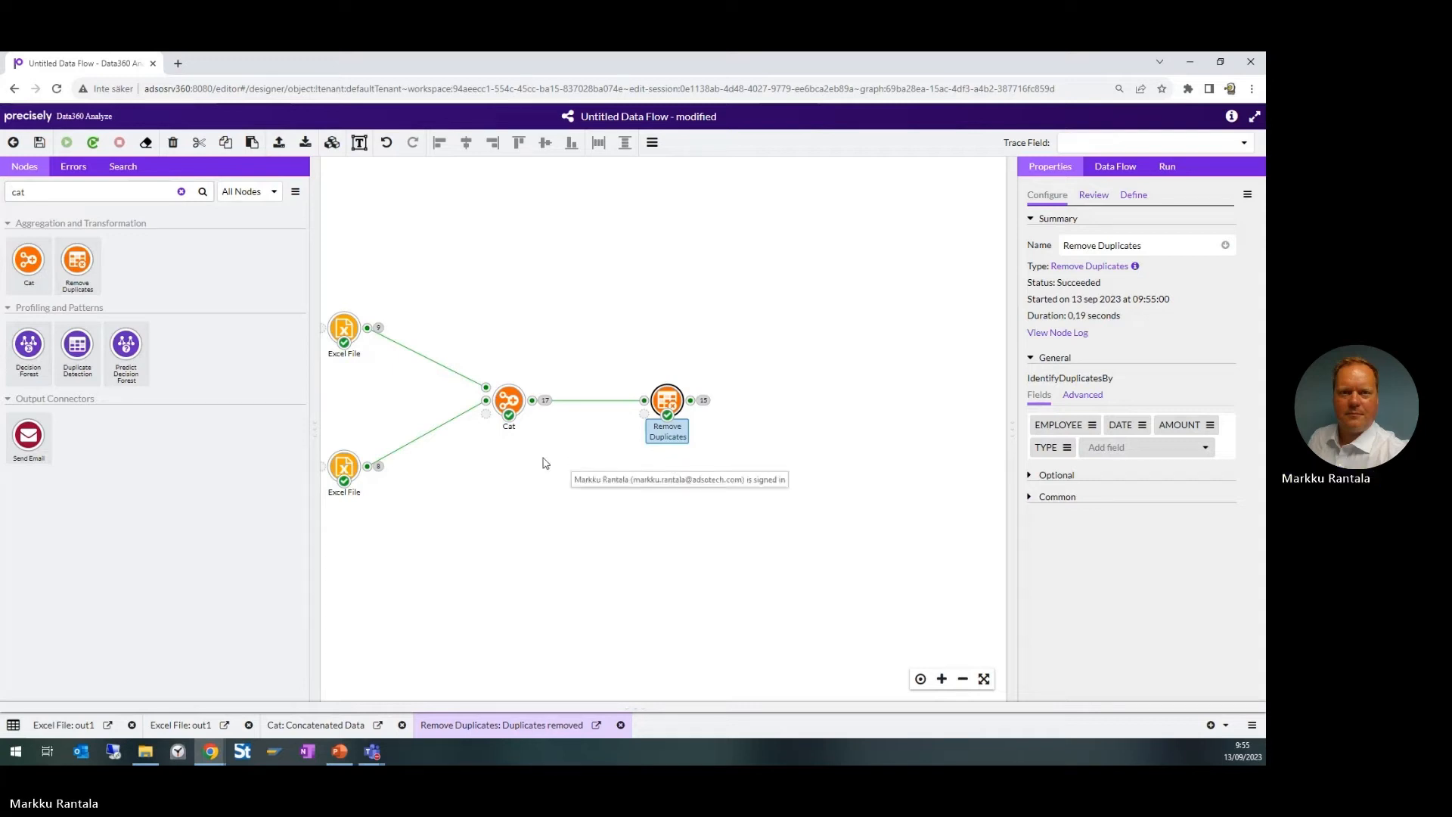
{"action": "left_click", "coordinate": [182, 193]}
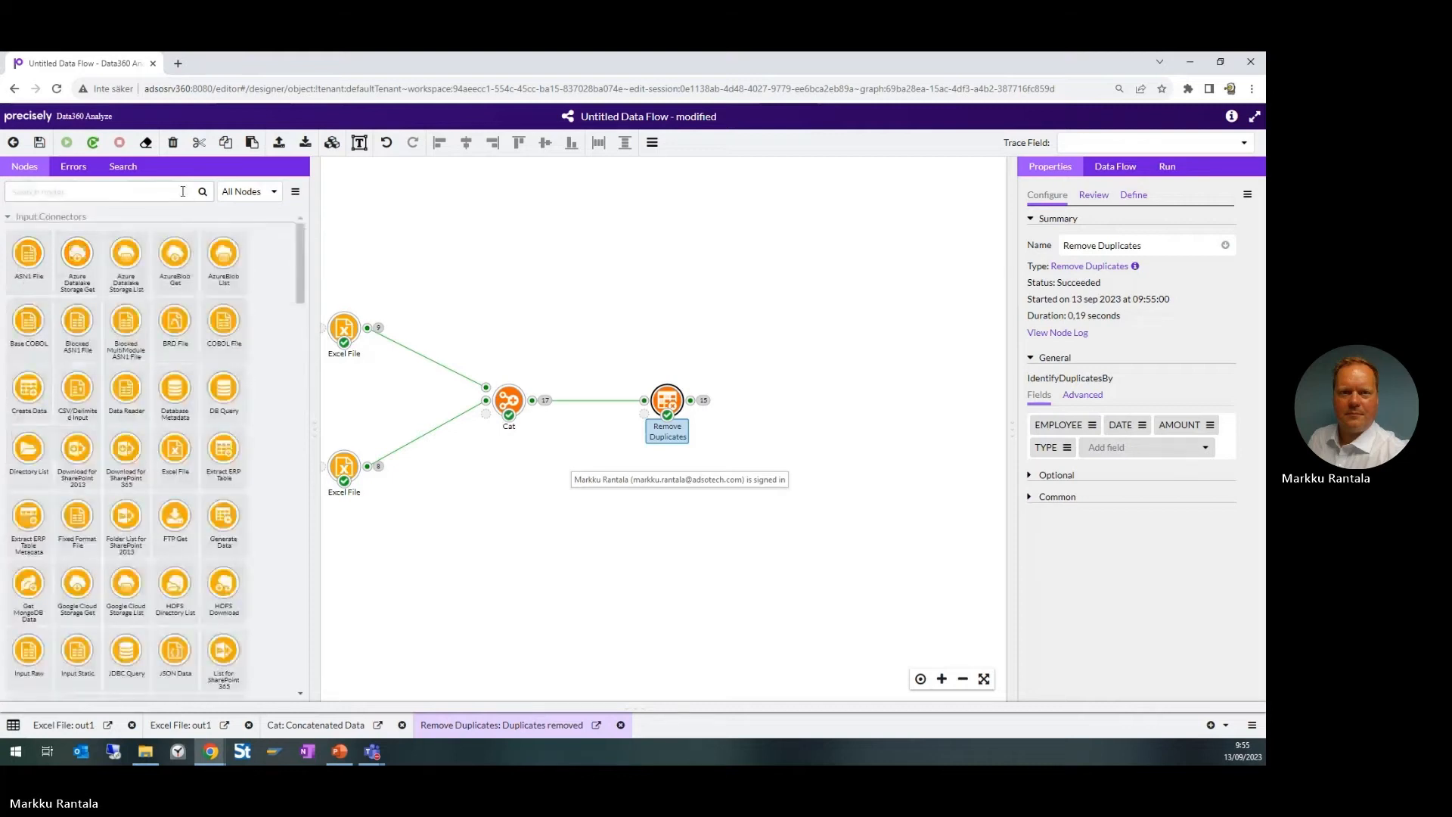
{"action": "left_click", "coordinate": [151, 192]}
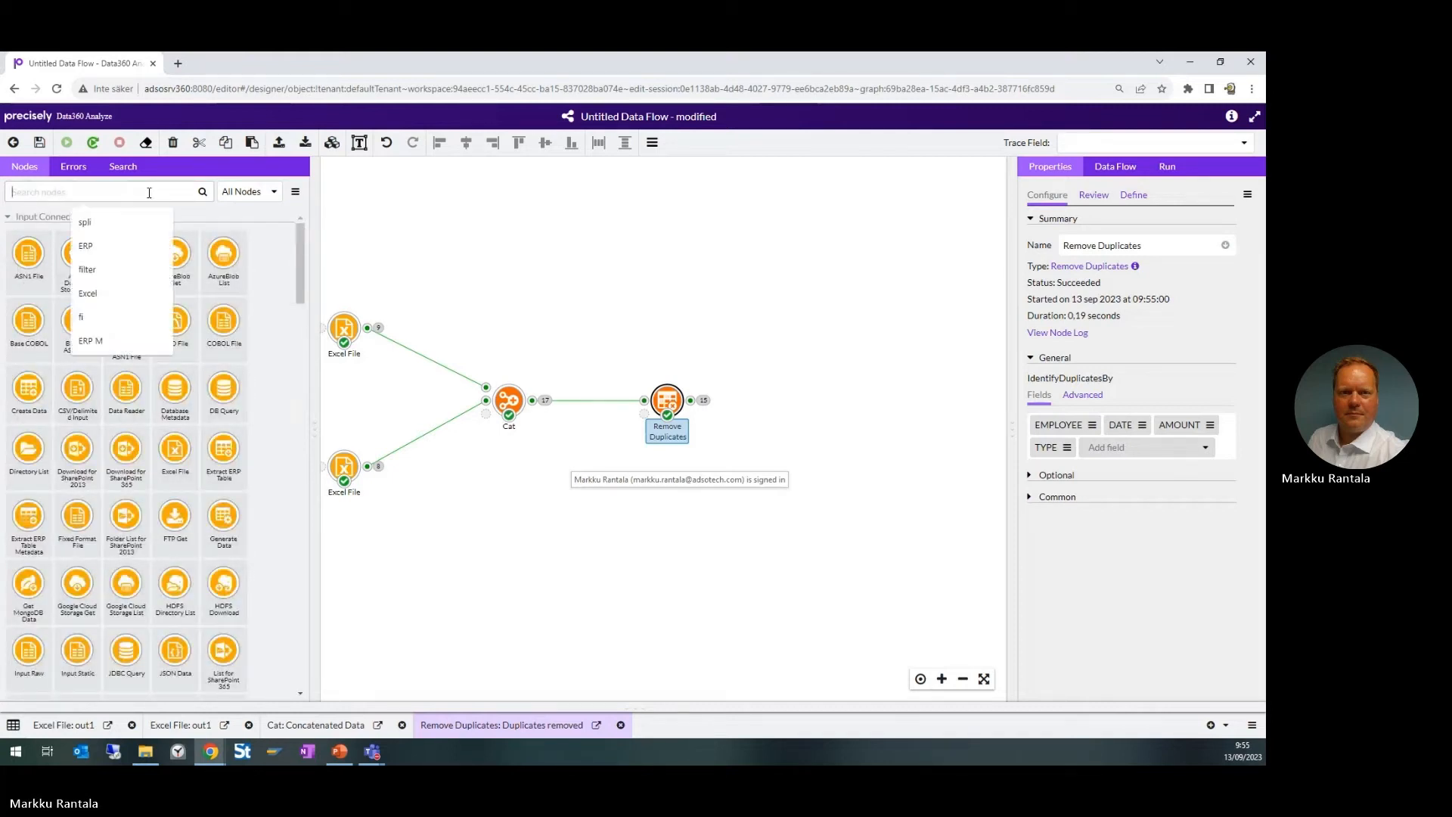
{"action": "type", "text": "spl"}
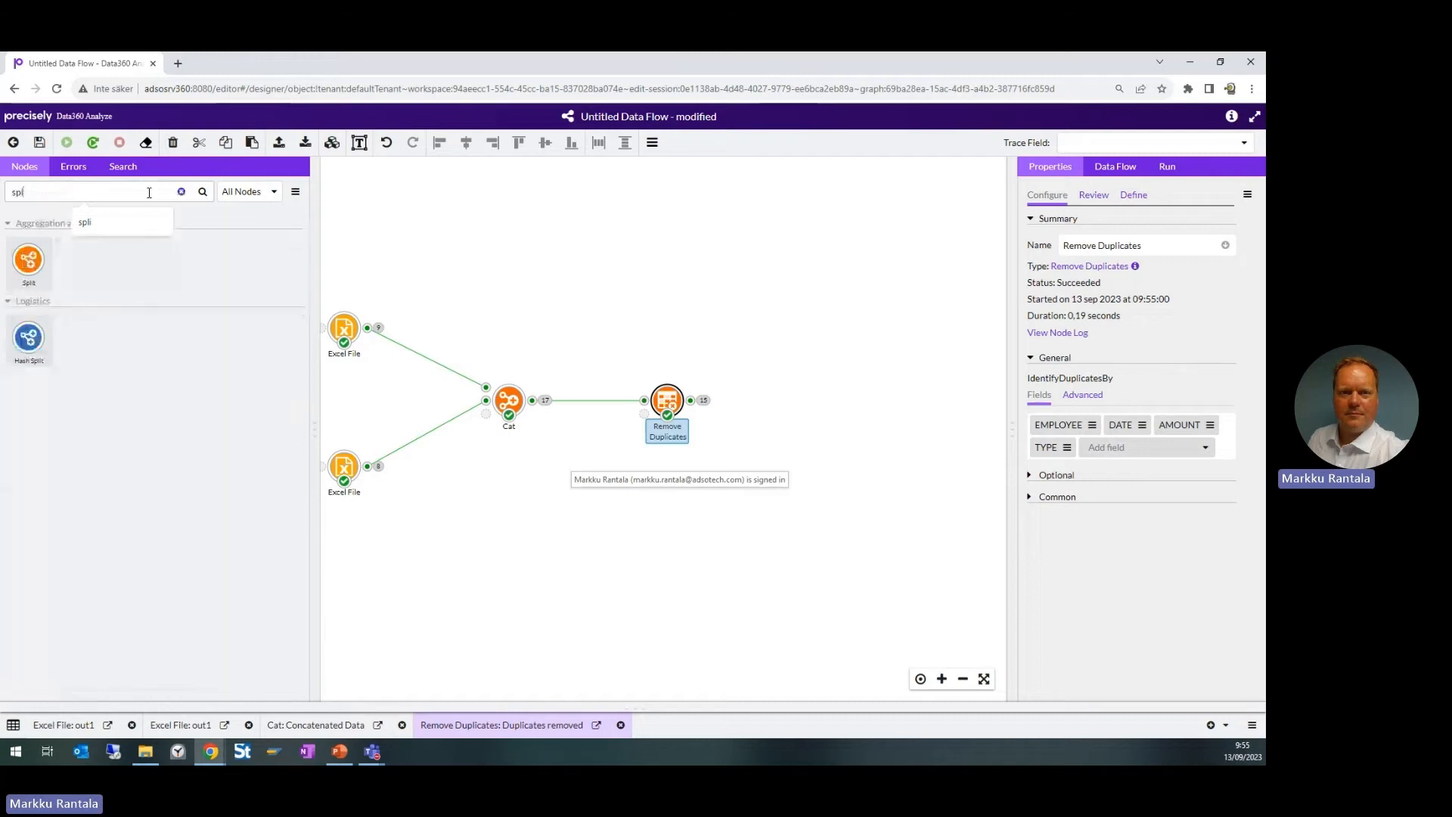
{"action": "type", "text": "it"}
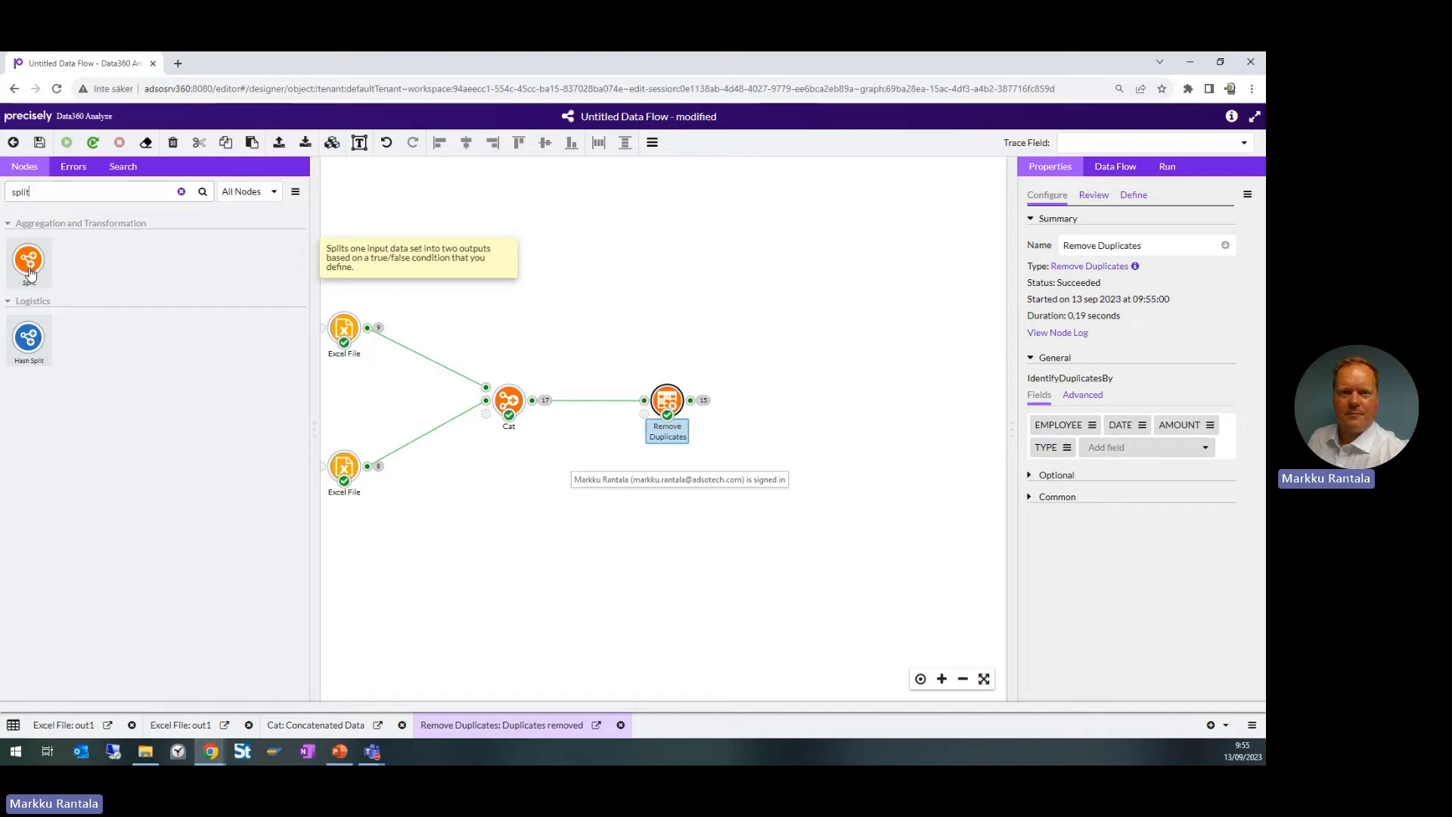
{"action": "left_click_drag", "start_coordinate": [30, 273], "coordinate": [813, 404]}
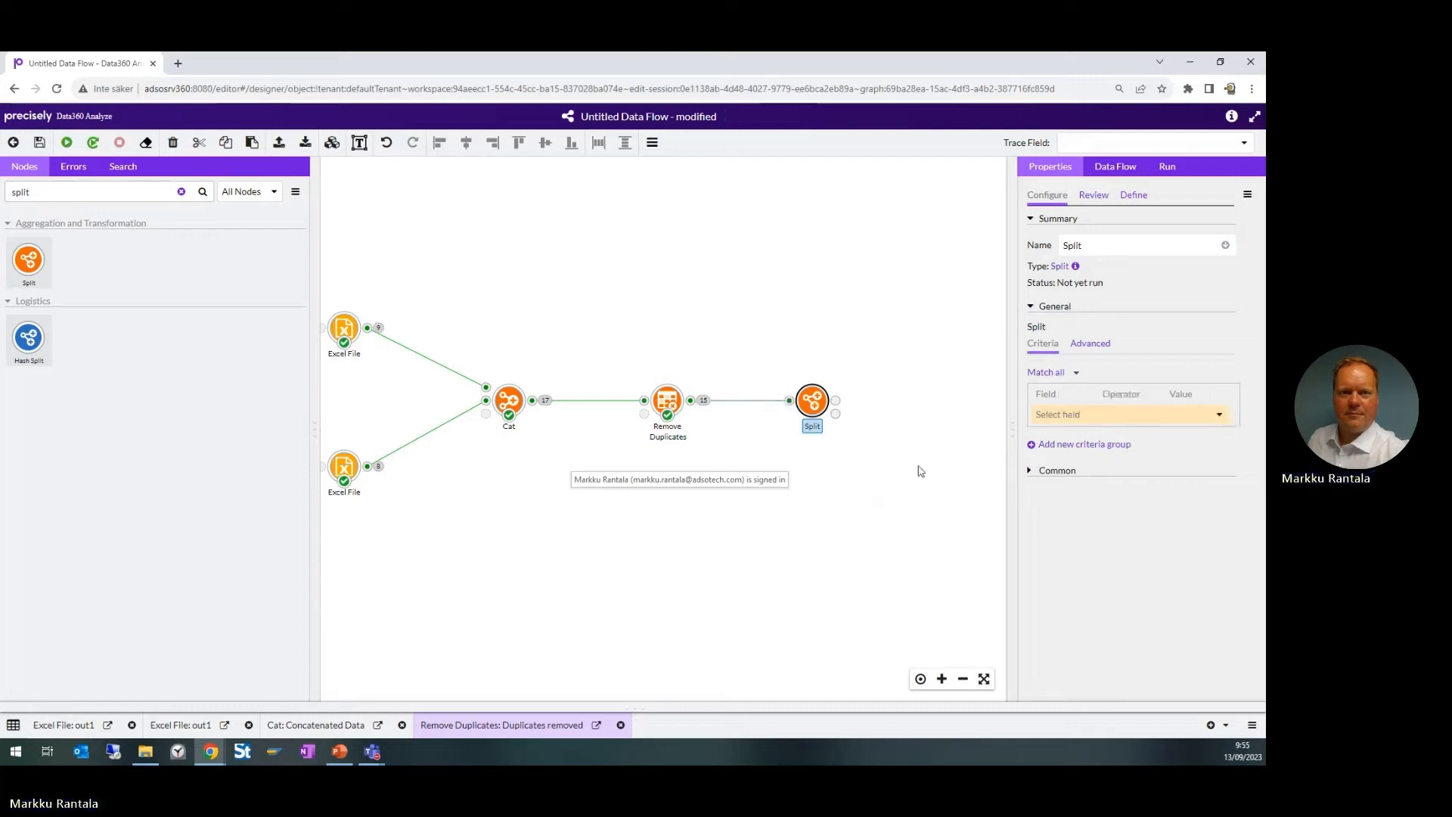
Start a Split criterion on the TYPE field with the Contains operator, widening the properties area to expose its value
{"action": "left_click_drag", "start_coordinate": [920, 471], "coordinate": [796, 458]}
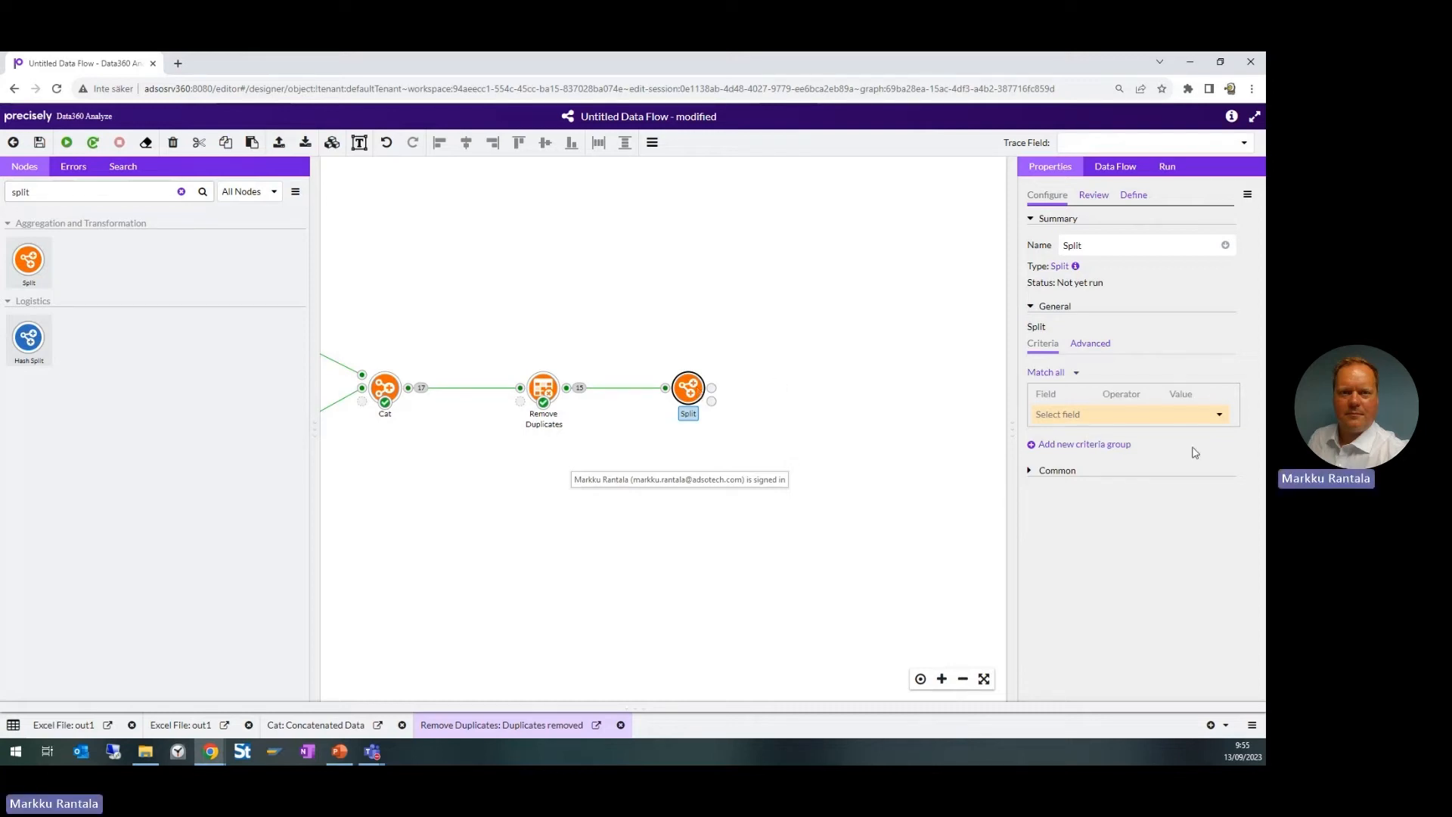
{"action": "left_click", "coordinate": [1219, 418]}
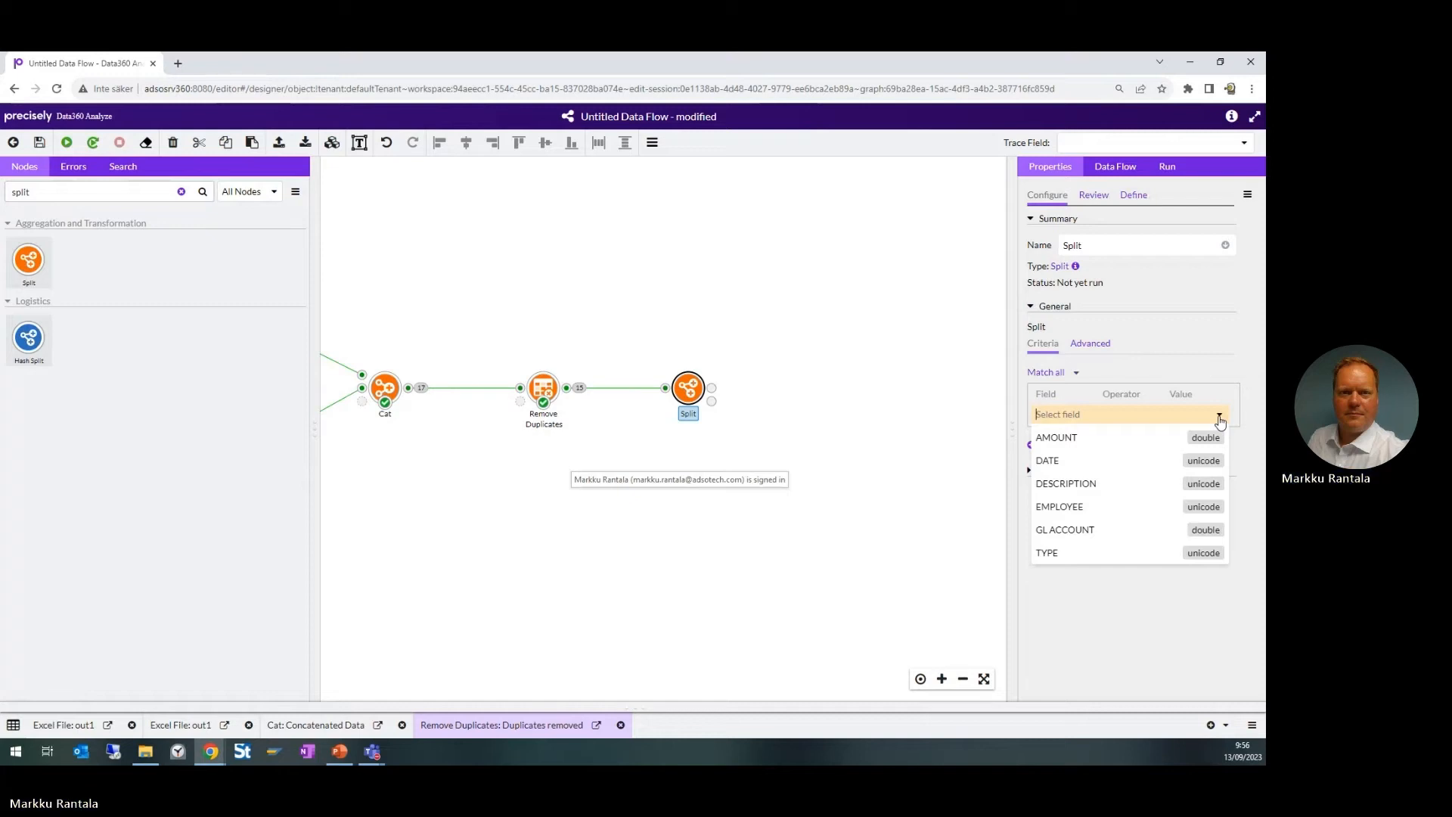
{"action": "left_click", "coordinate": [1050, 554]}
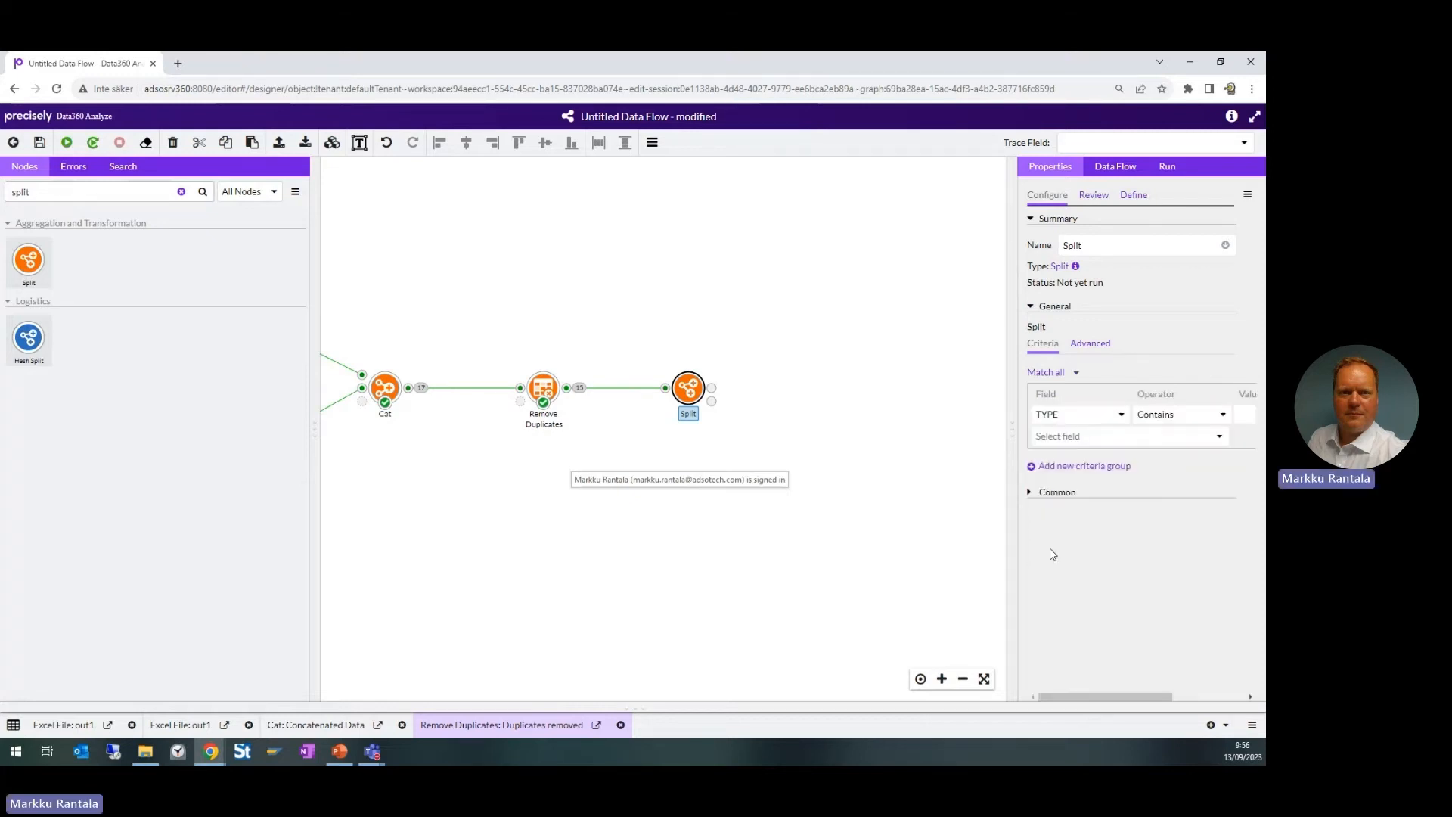
{"action": "left_click_drag", "start_coordinate": [1004, 429], "coordinate": [896, 423]}
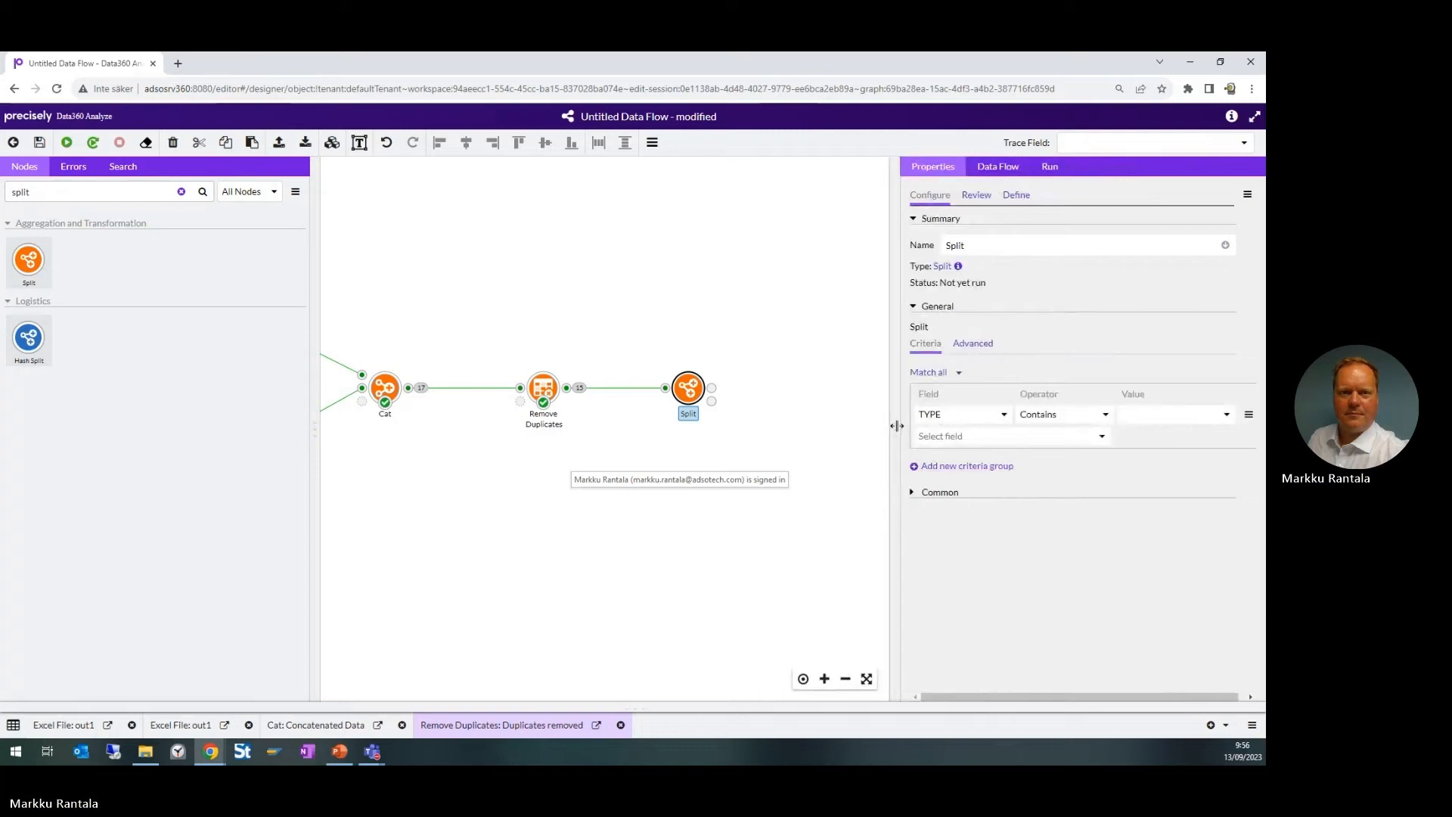
{"action": "left_click", "coordinate": [1229, 418]}
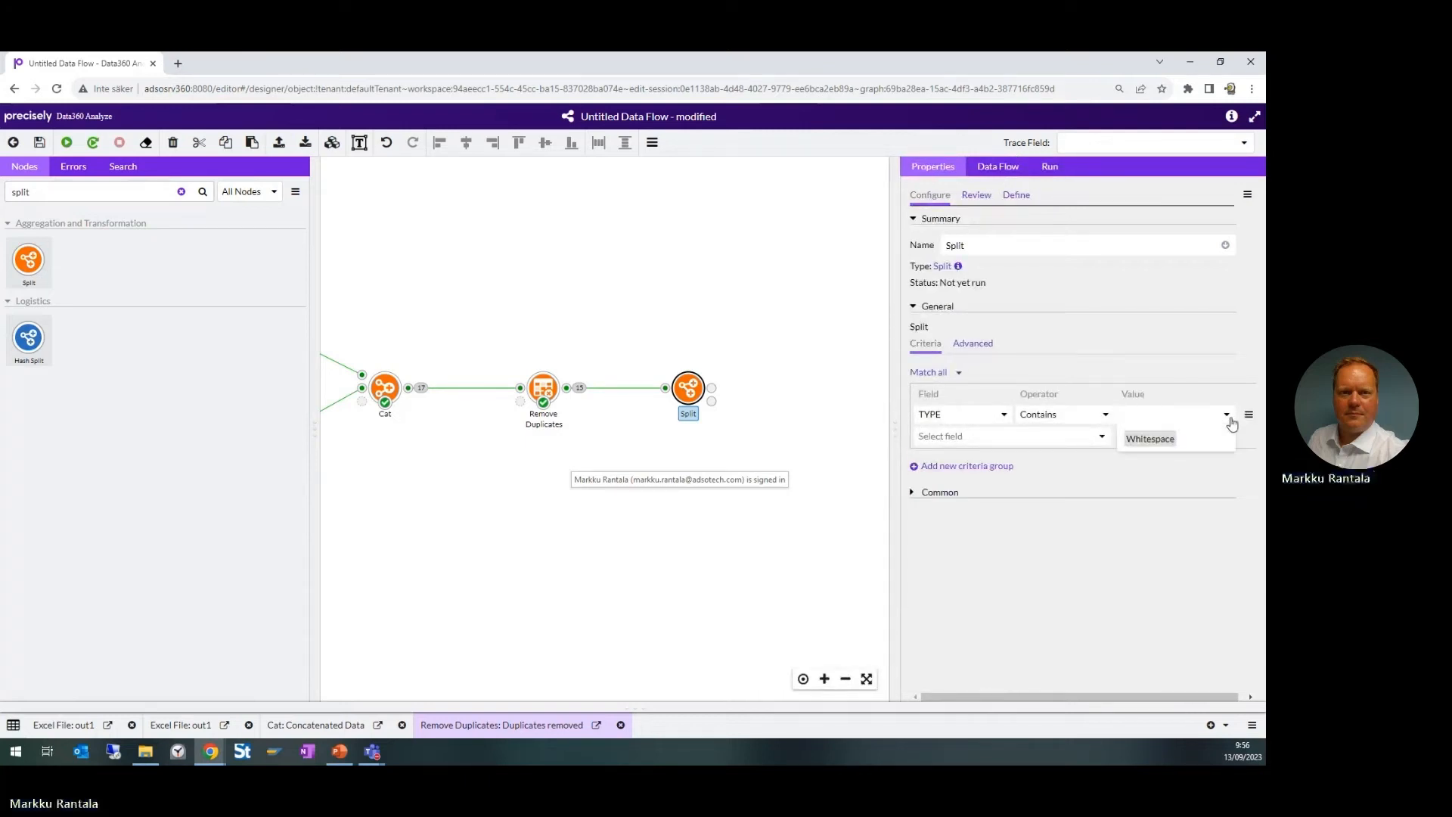
{"action": "left_click", "coordinate": [1230, 420]}
Review the Remove Duplicates output records in an enlarged data viewer and examine the TYPE field's statistics
{"action": "left_click", "coordinate": [664, 393]}
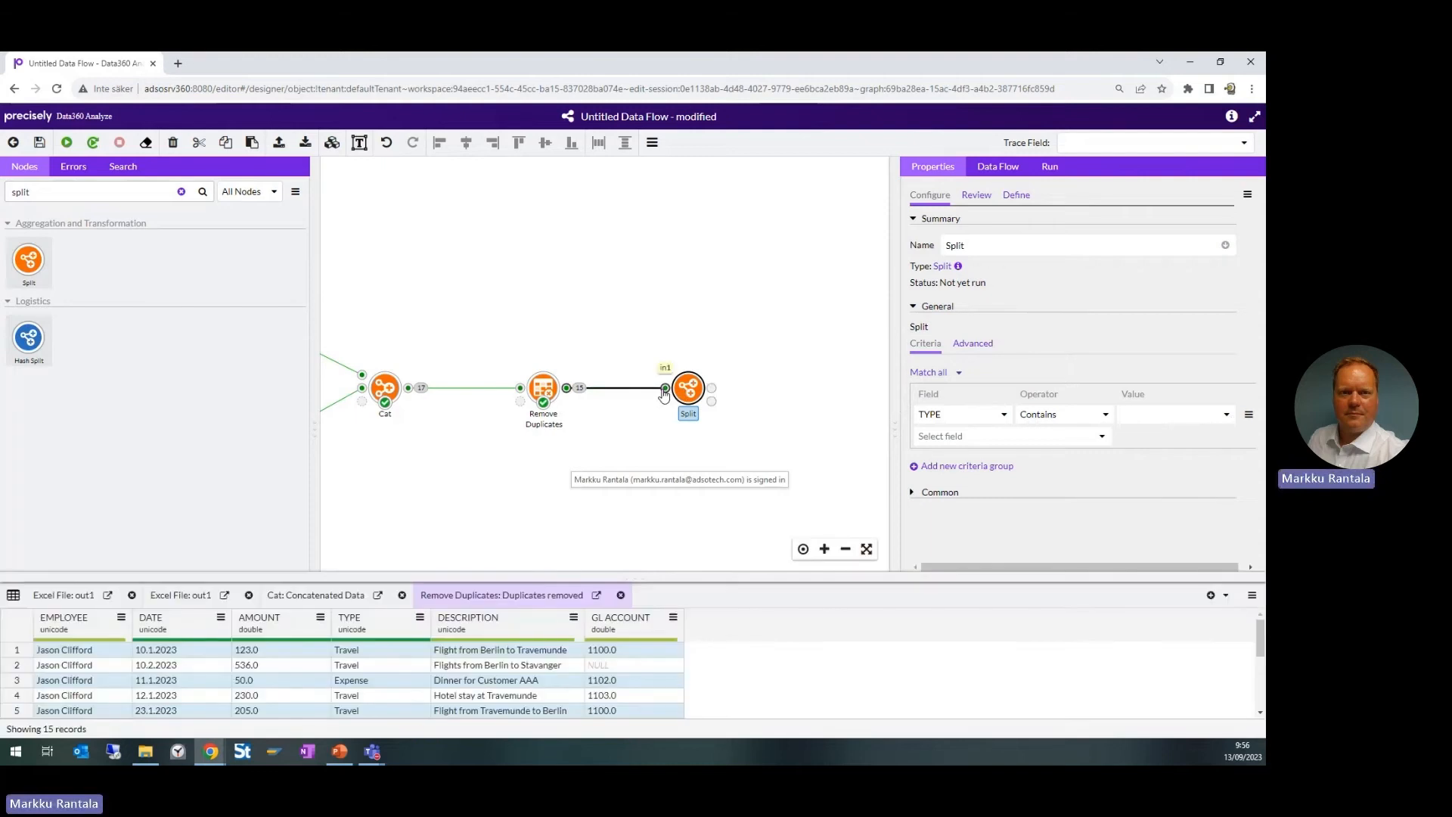
{"action": "left_click_drag", "start_coordinate": [595, 575], "coordinate": [595, 463]}
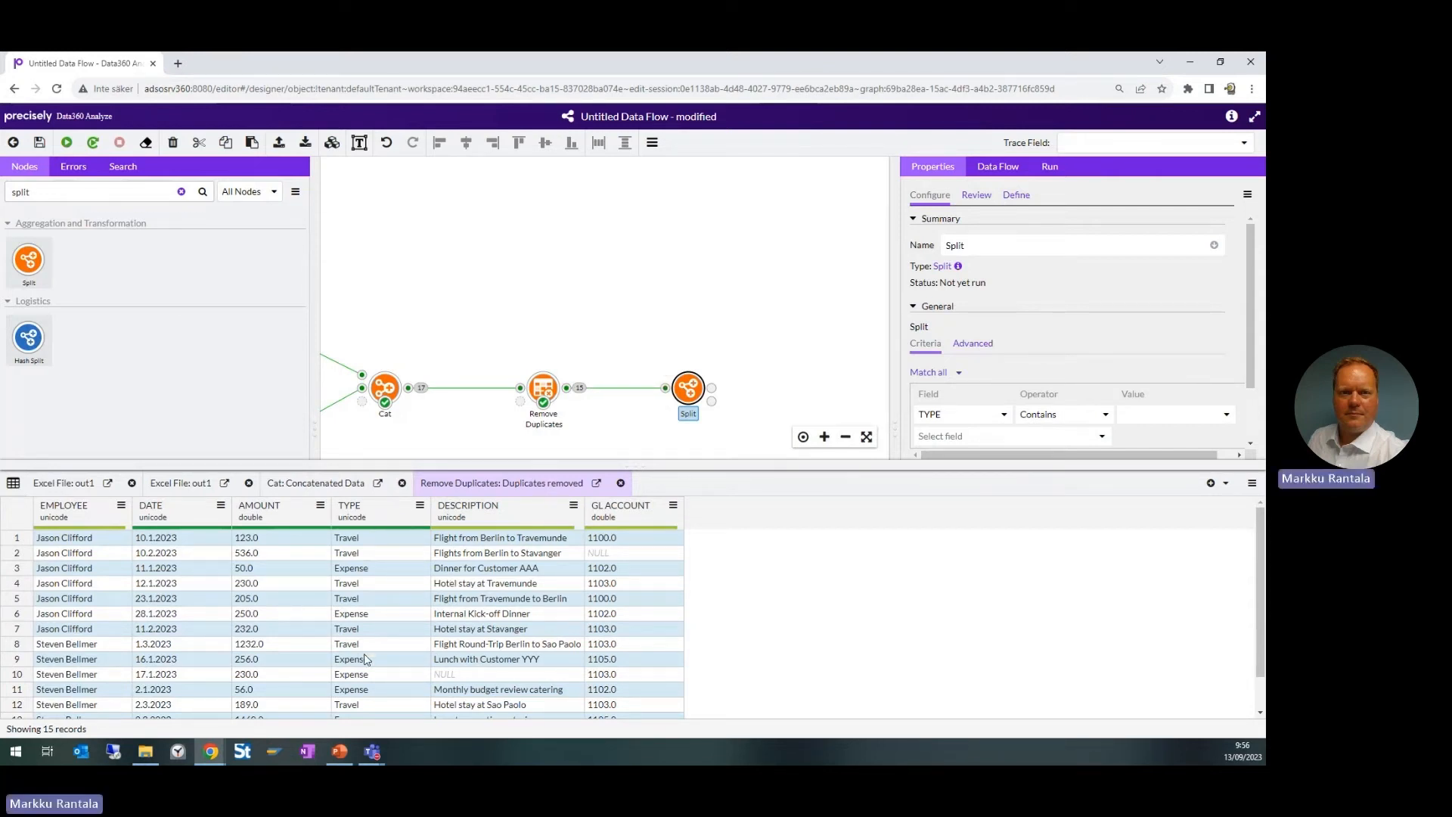
{"action": "left_click", "coordinate": [420, 508]}
{"action": "left_click", "coordinate": [352, 514]}
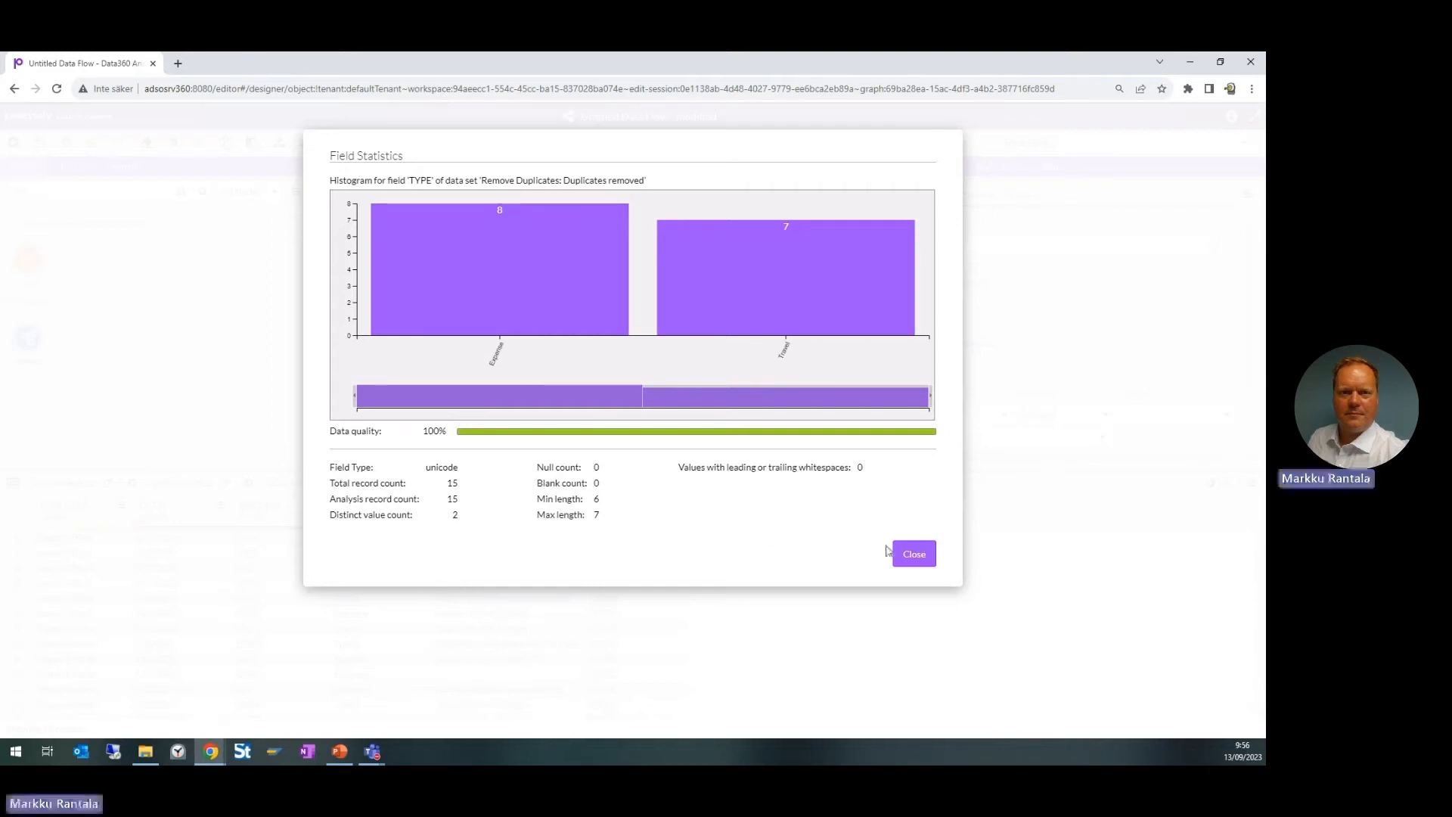
{"action": "left_click", "coordinate": [908, 557]}
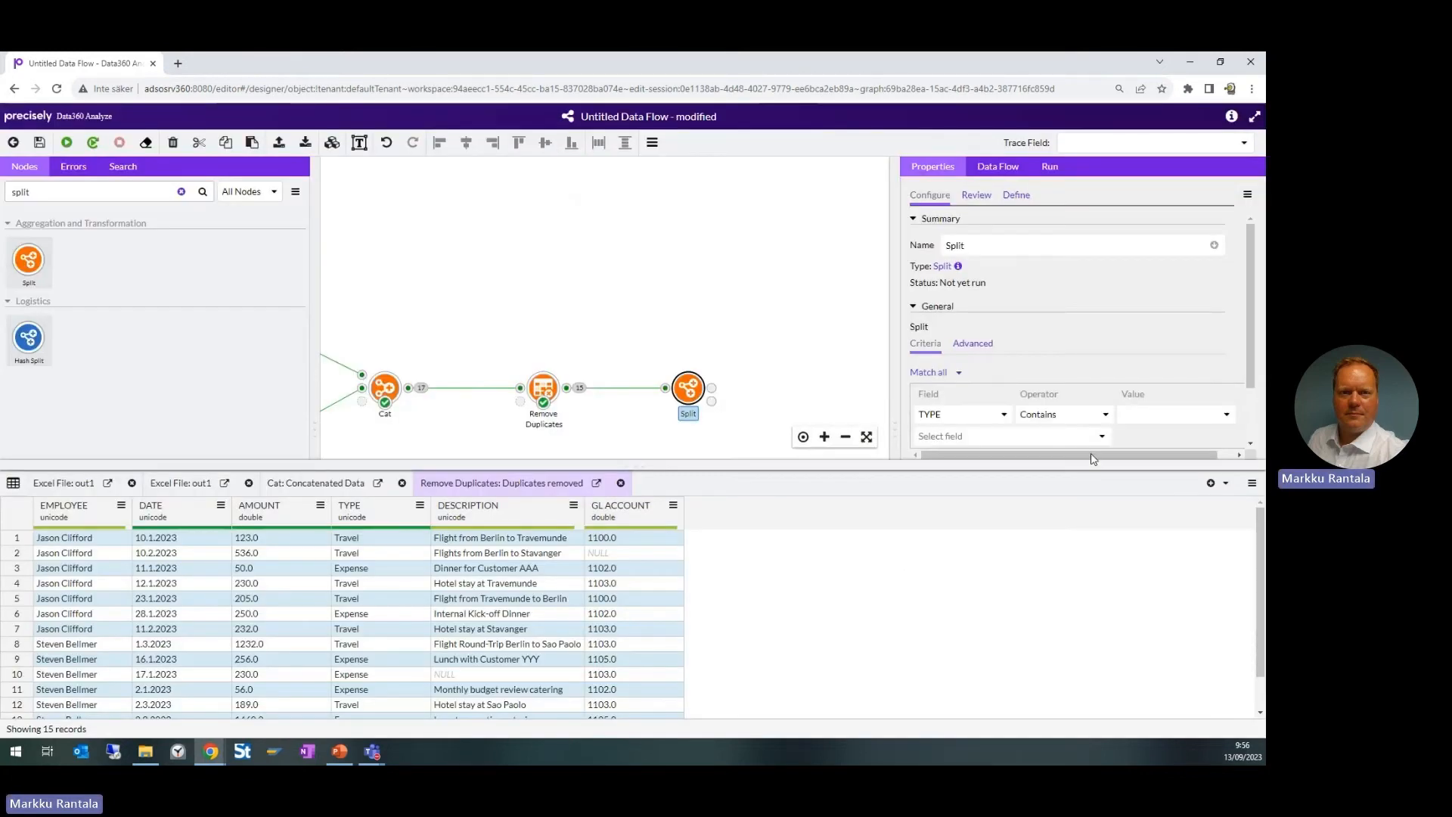
Set the TYPE criterion's value to EXPENSE and re-run the Split node
{"action": "left_click", "coordinate": [1163, 419]}
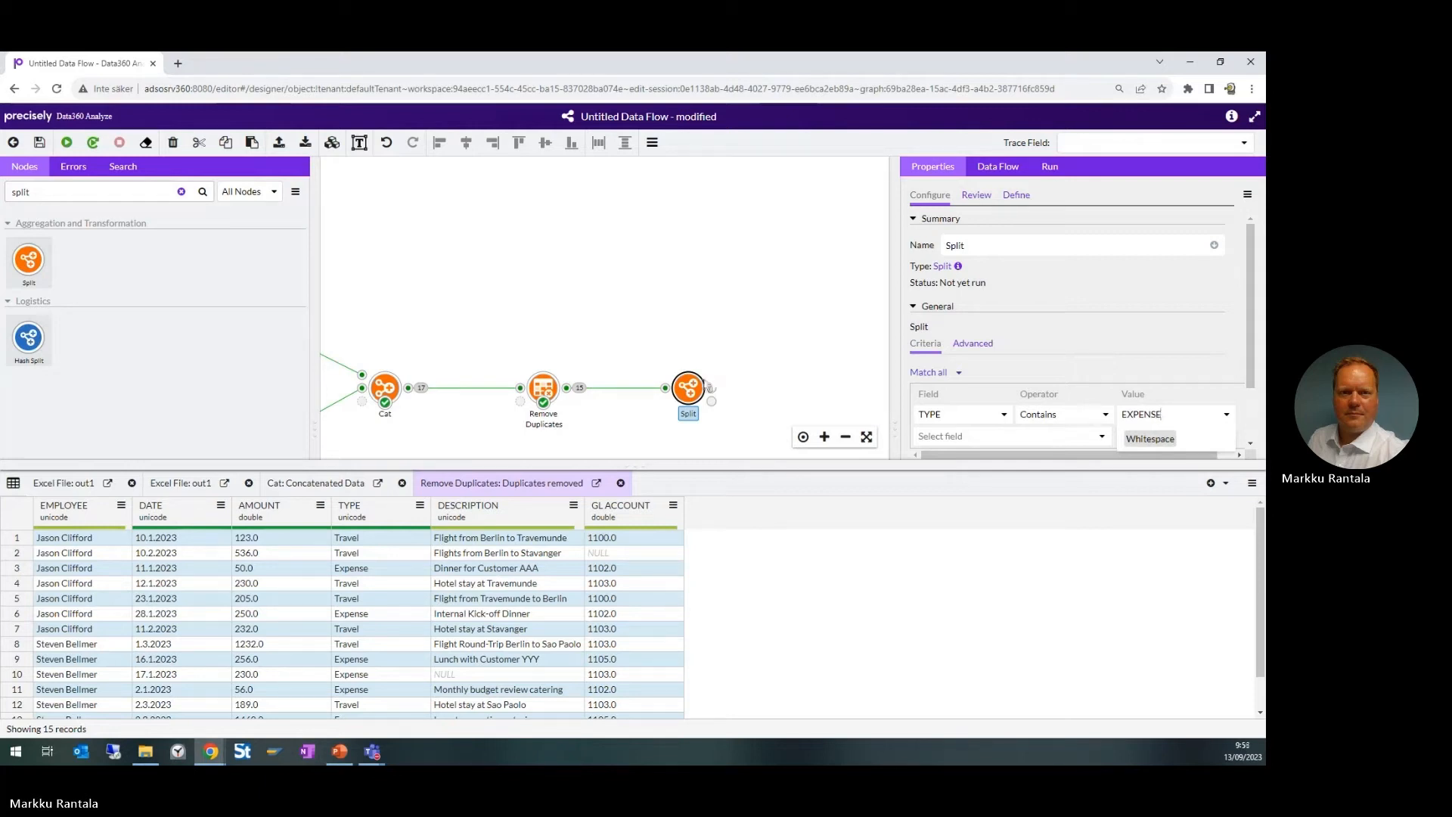
{"action": "left_click", "coordinate": [702, 396]}
{"action": "right_click", "coordinate": [697, 391]}
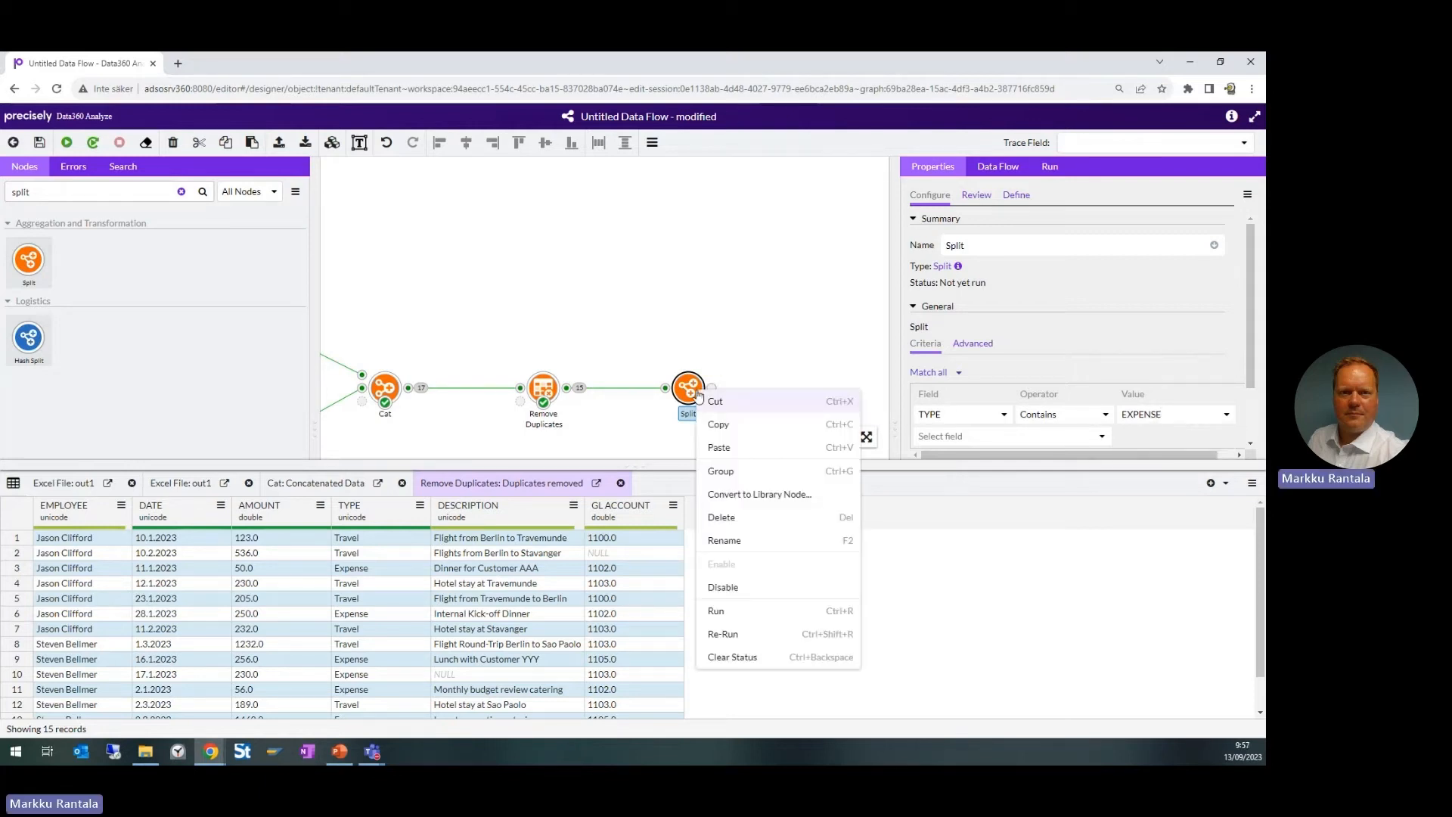
{"action": "left_click", "coordinate": [730, 637]}
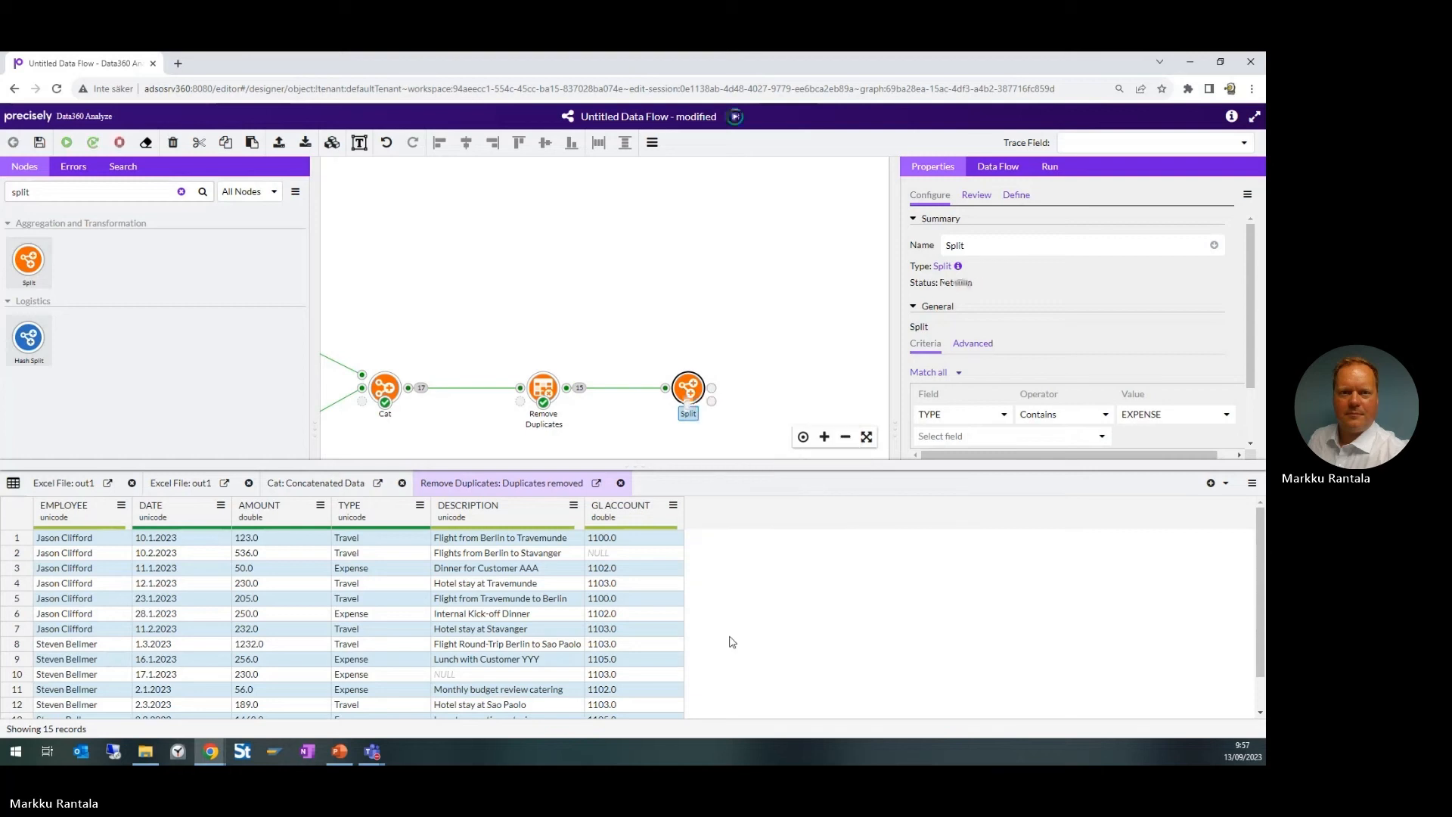
Check the records in the Split node's true and false outputs
{"action": "left_click_drag", "start_coordinate": [760, 343], "coordinate": [614, 279]}
{"action": "left_click", "coordinate": [556, 326]}
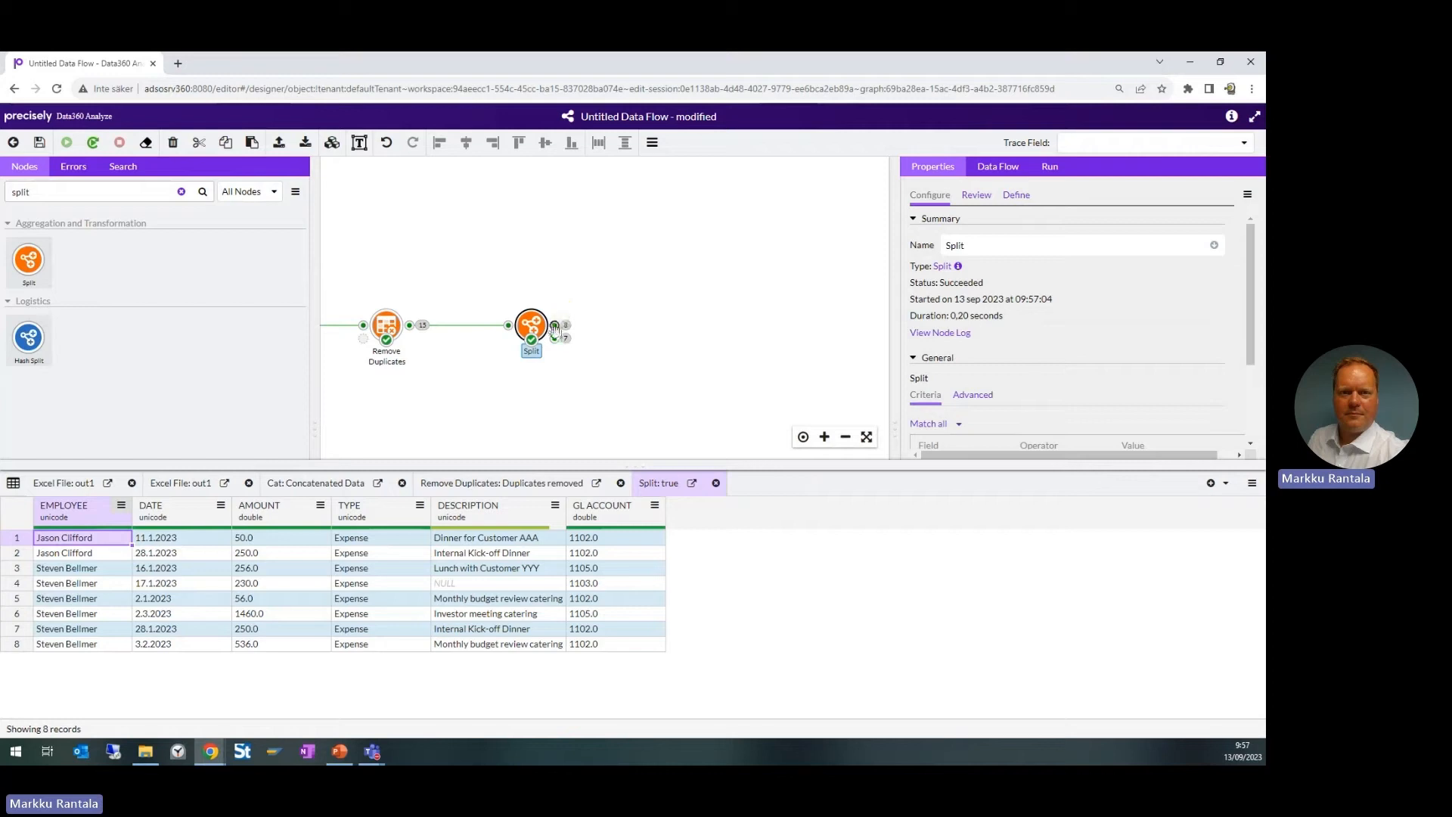
{"action": "left_click", "coordinate": [554, 339]}
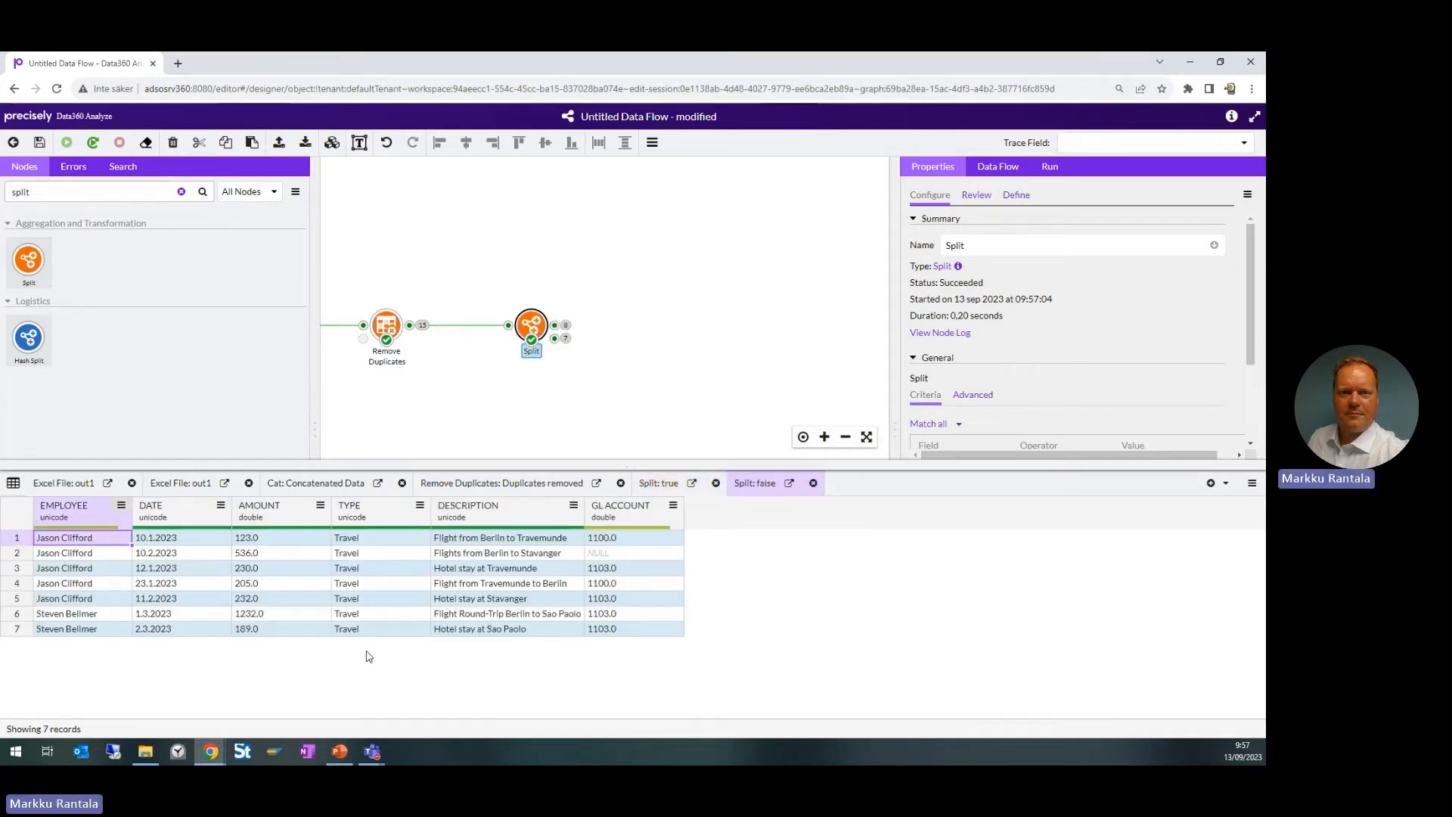
Add two Output Excel nodes, connecting one to the Split node's true output and the other to its false output
{"action": "left_click", "coordinate": [181, 193]}
{"action": "left_click", "coordinate": [138, 195]}
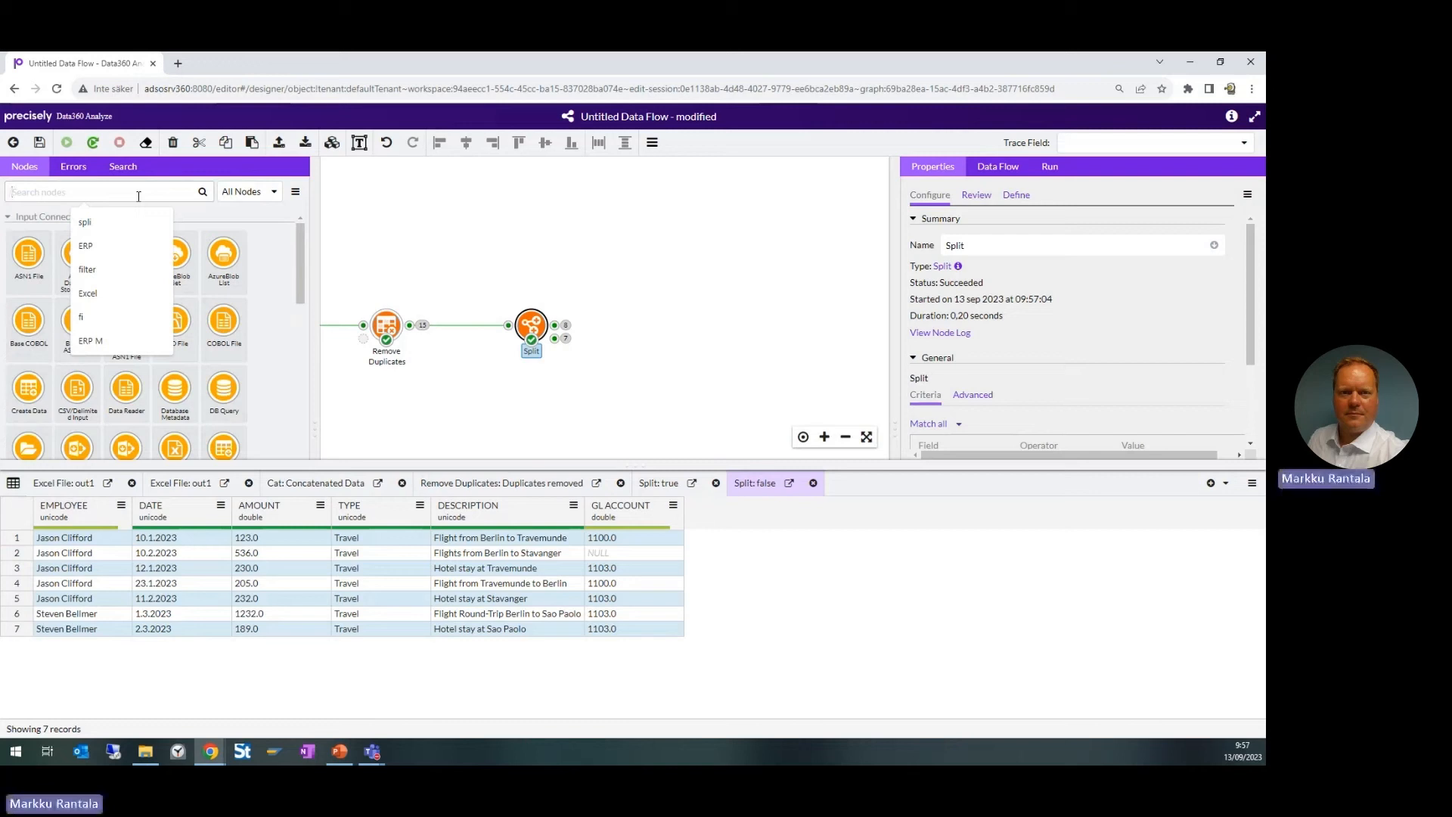
{"action": "type", "text": "excel"}
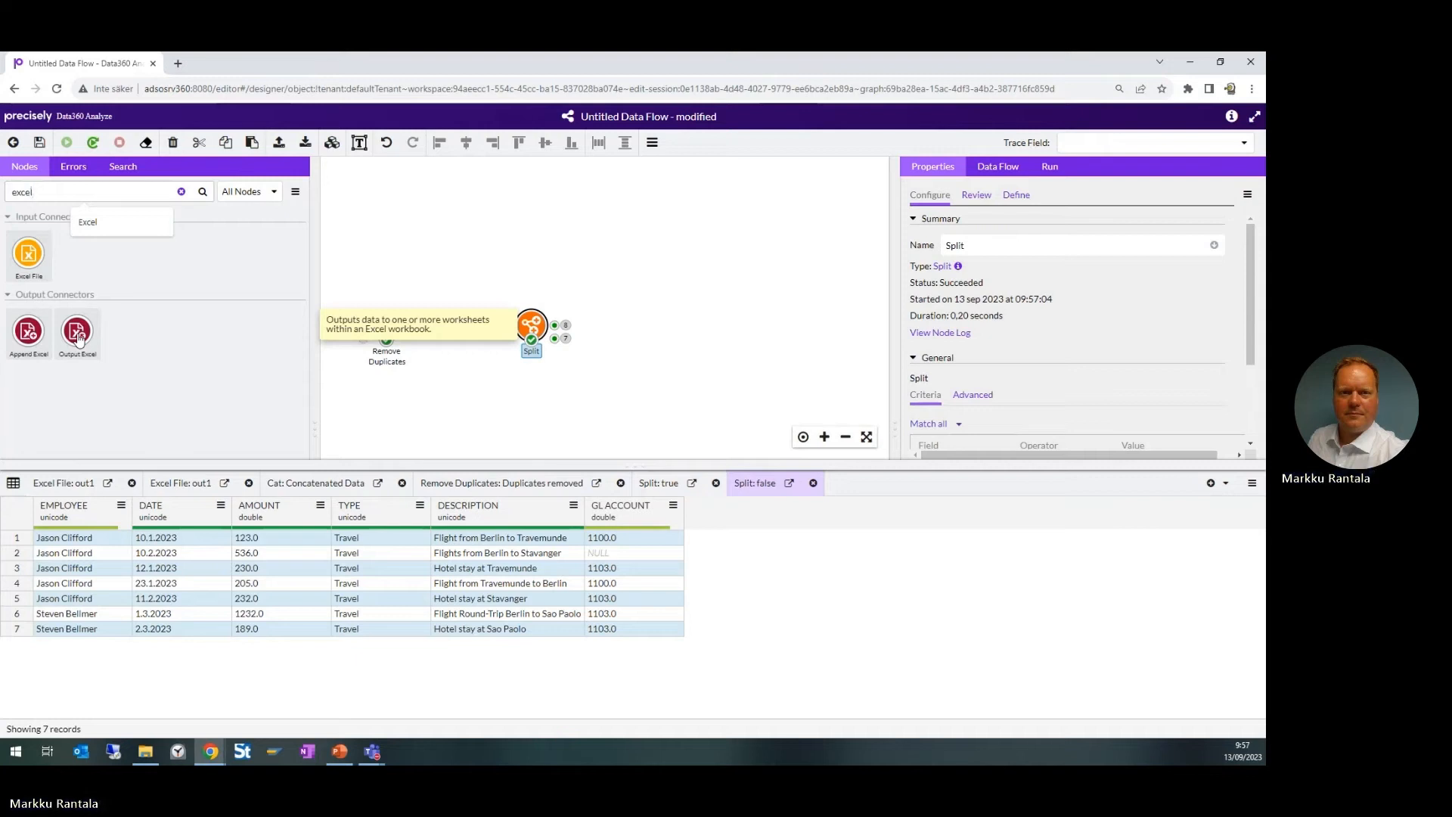
{"action": "left_click_drag", "start_coordinate": [77, 337], "coordinate": [700, 240]}
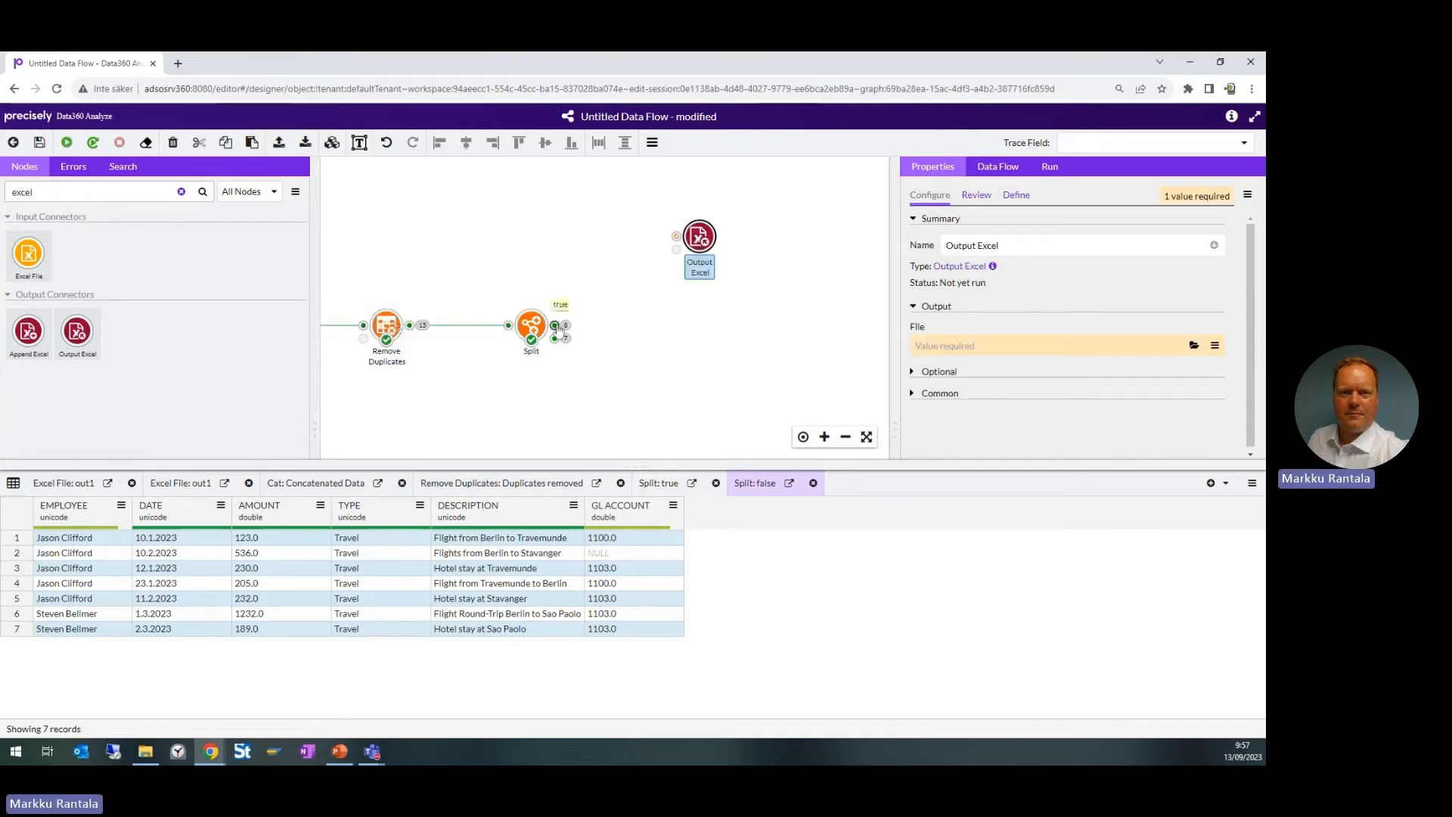
{"action": "left_click_drag", "start_coordinate": [555, 325], "coordinate": [678, 237]}
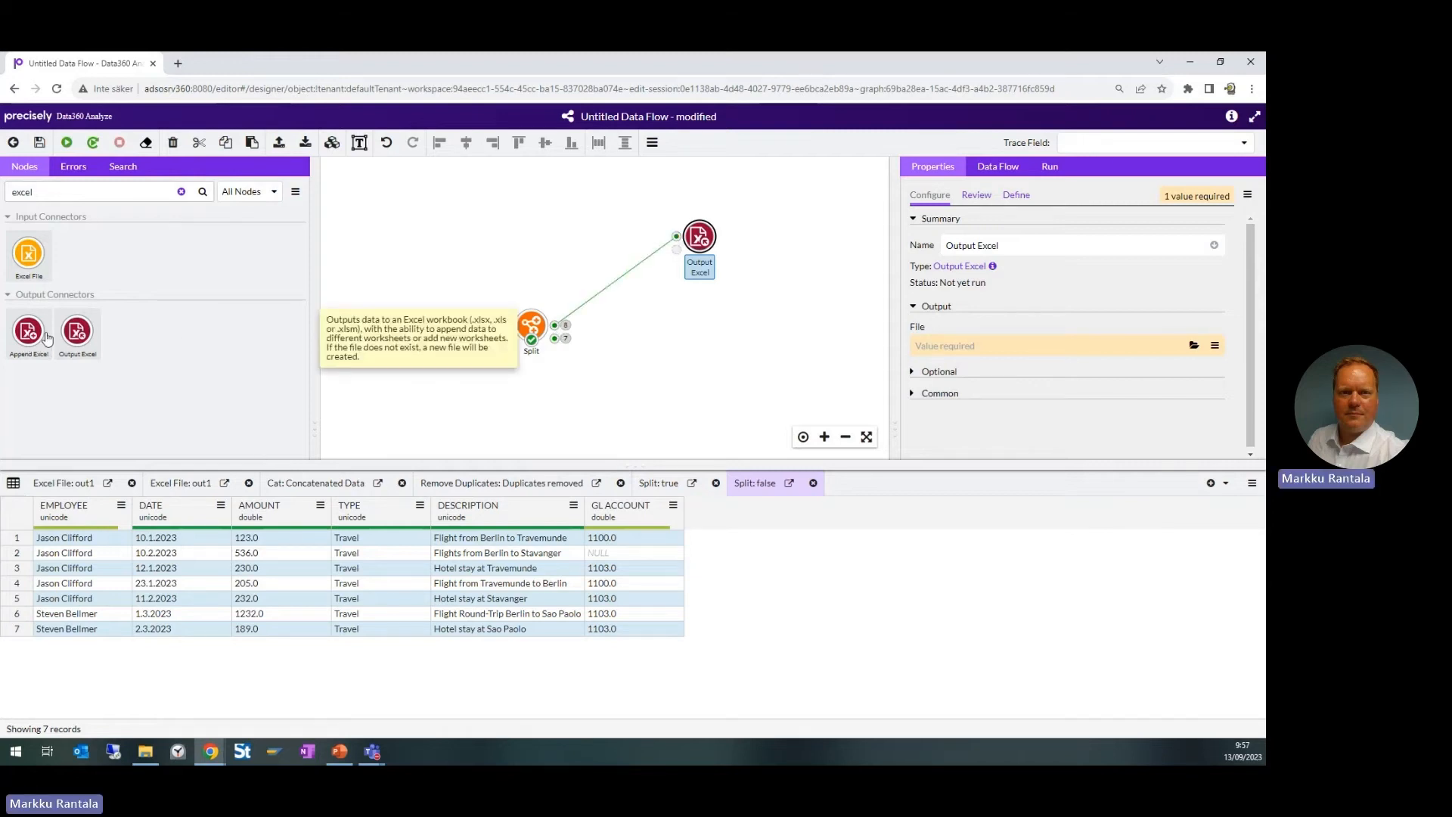
{"action": "left_click_drag", "start_coordinate": [80, 332], "coordinate": [697, 396]}
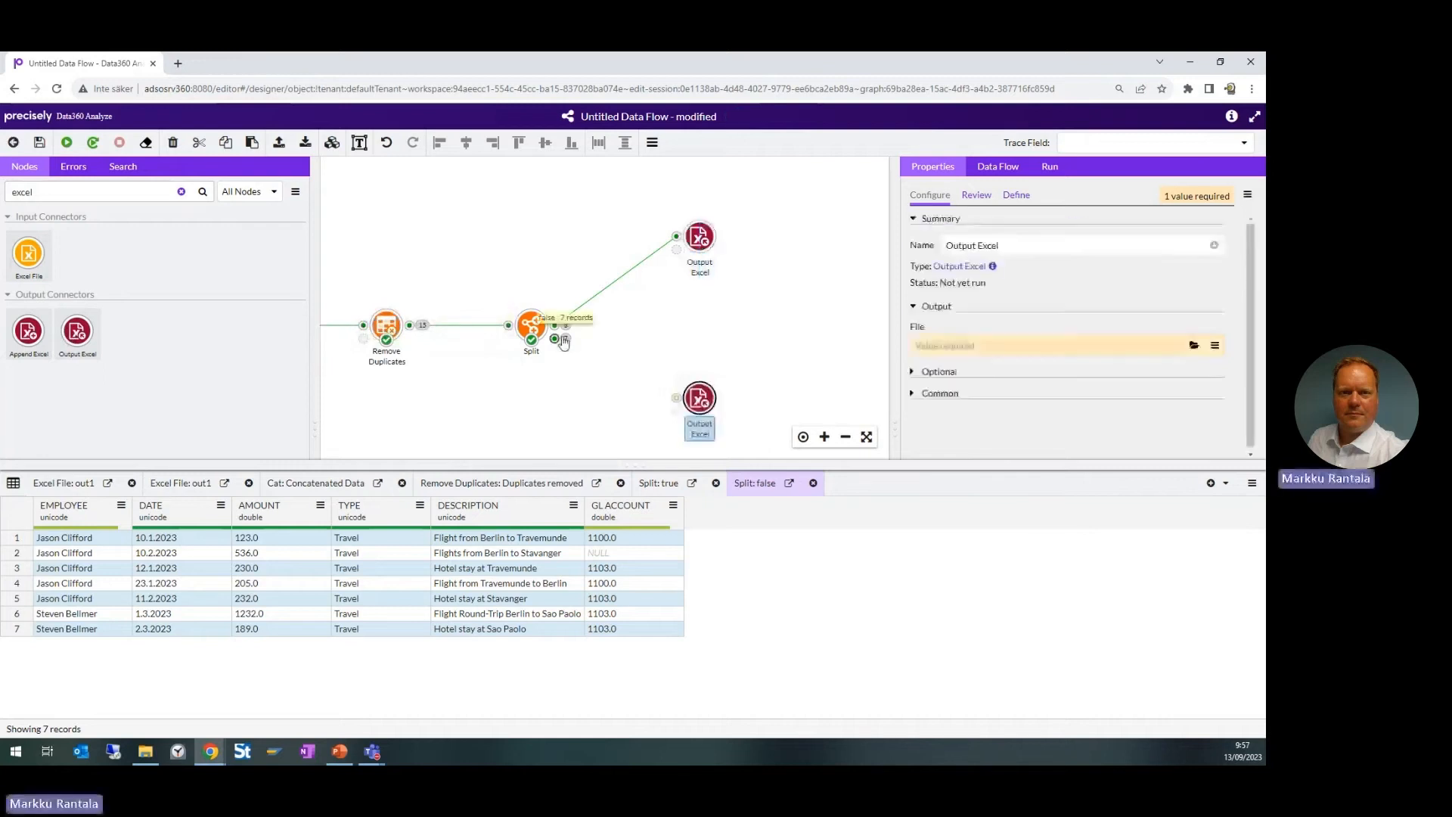
{"action": "left_click_drag", "start_coordinate": [556, 339], "coordinate": [678, 399]}
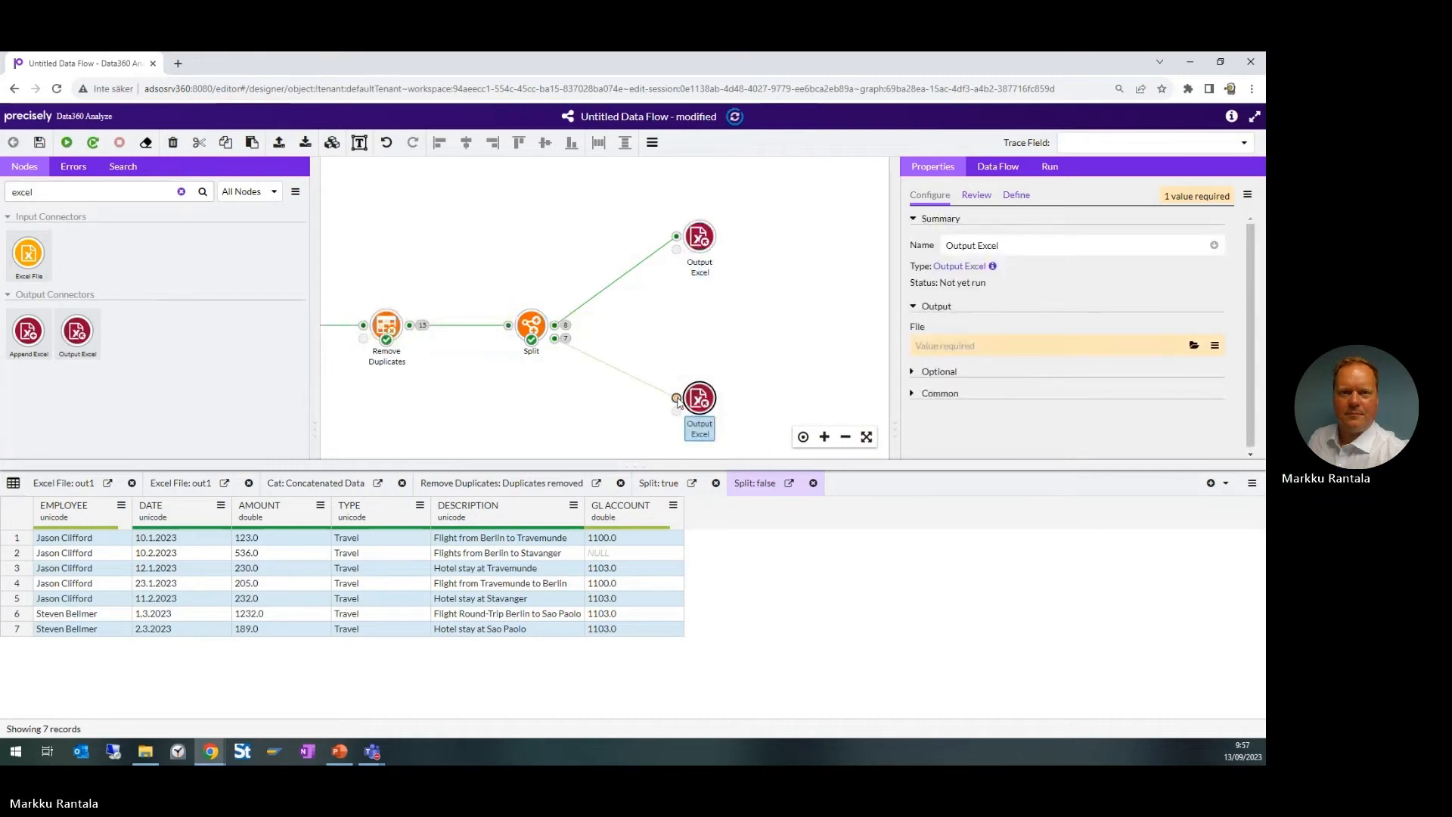
Set the output file of the Output Excel node on the true branch to Expenses Consolidated.xlsx in Public > DEMO
{"action": "left_click", "coordinate": [701, 237]}
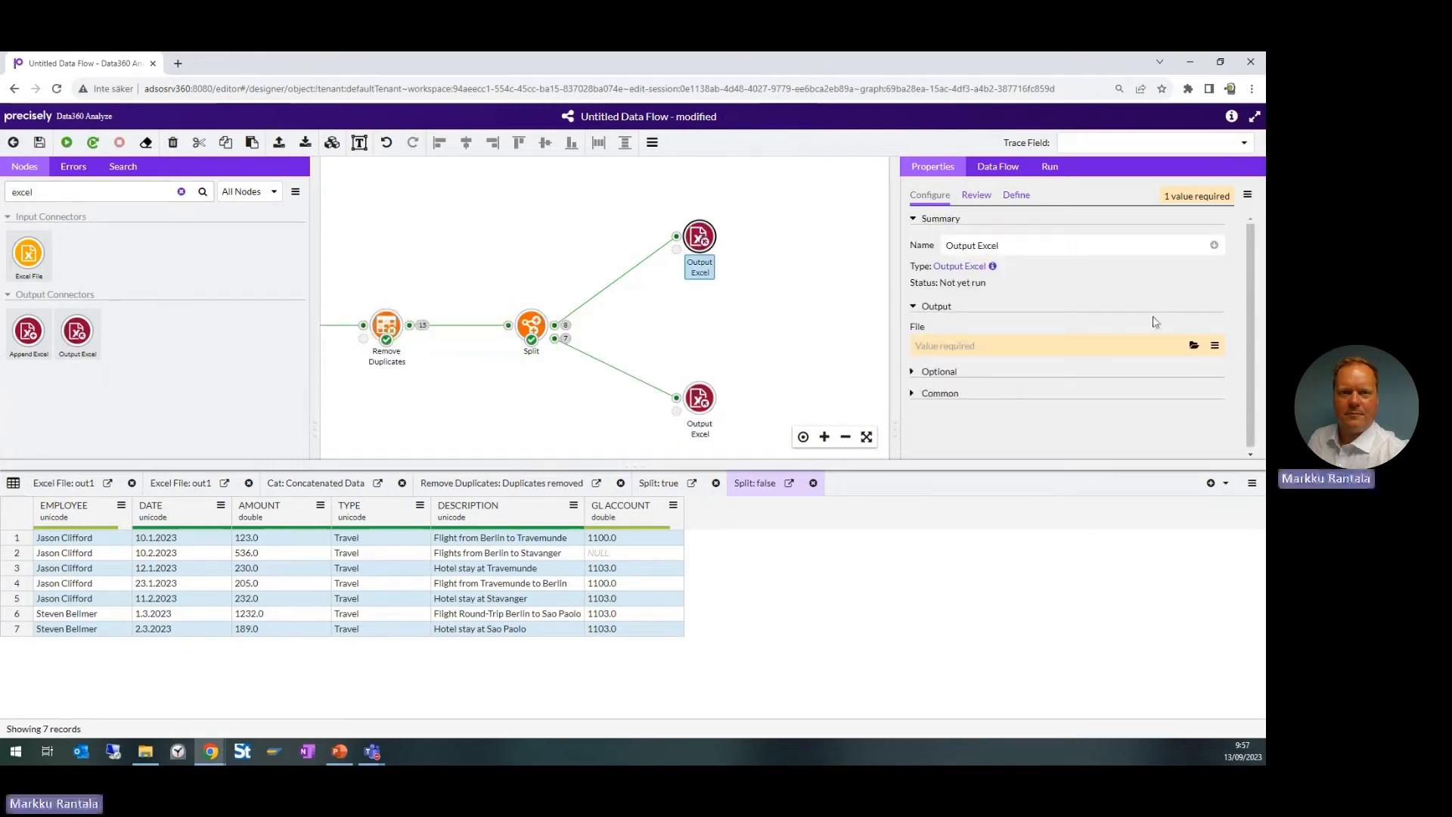
{"action": "left_click", "coordinate": [1194, 346]}
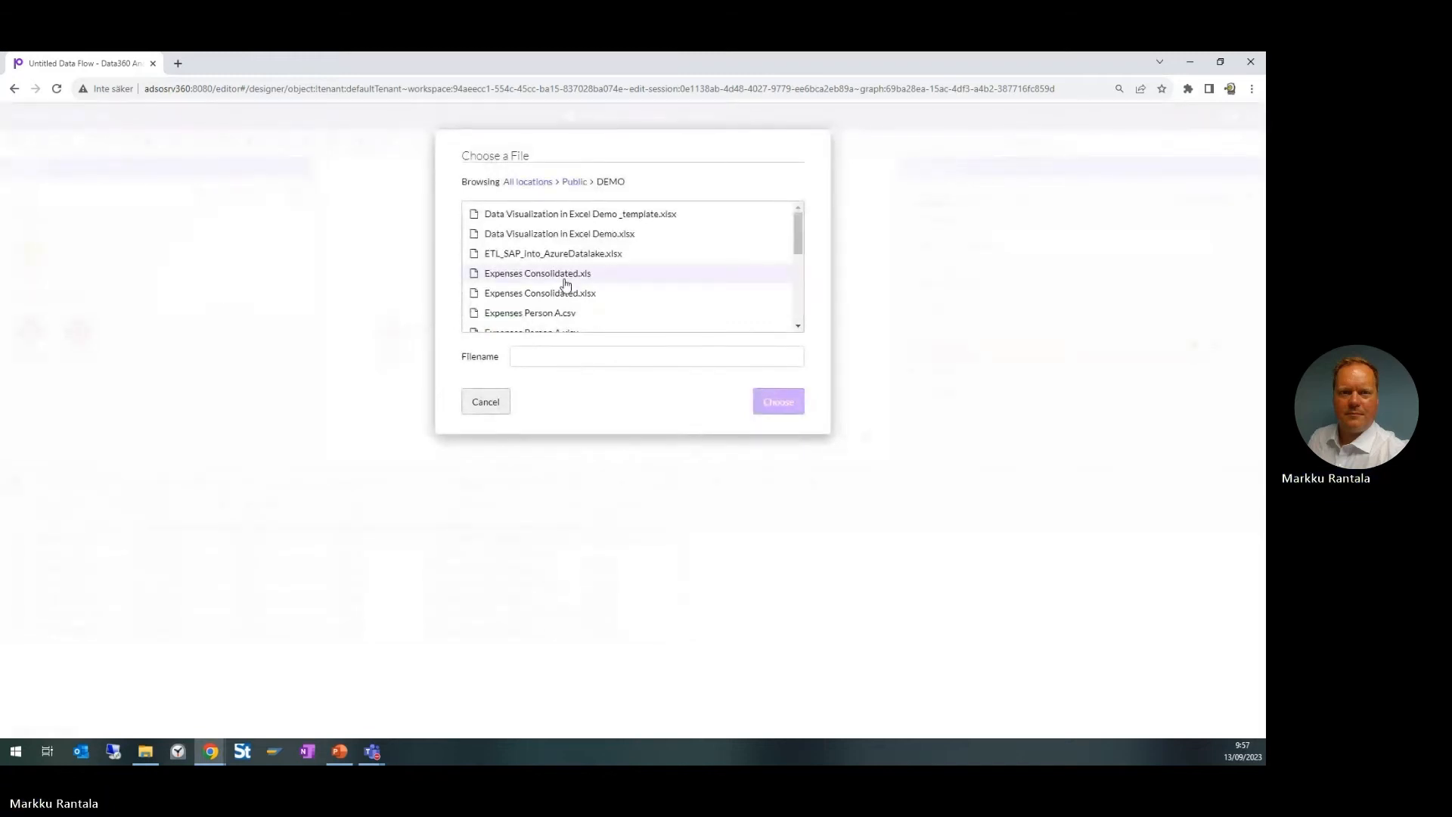
{"action": "left_click", "coordinate": [509, 294]}
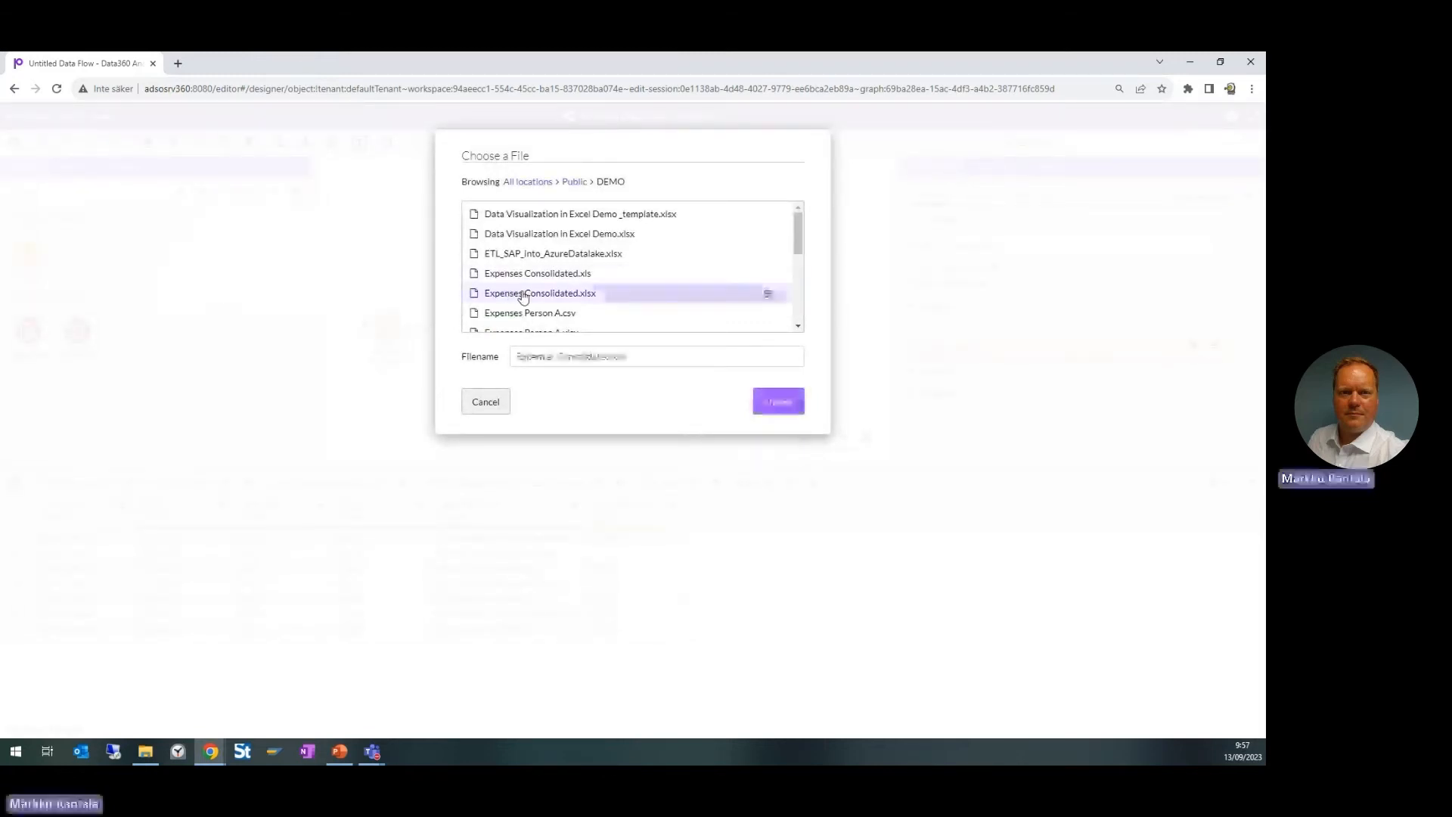
{"action": "left_click", "coordinate": [768, 407]}
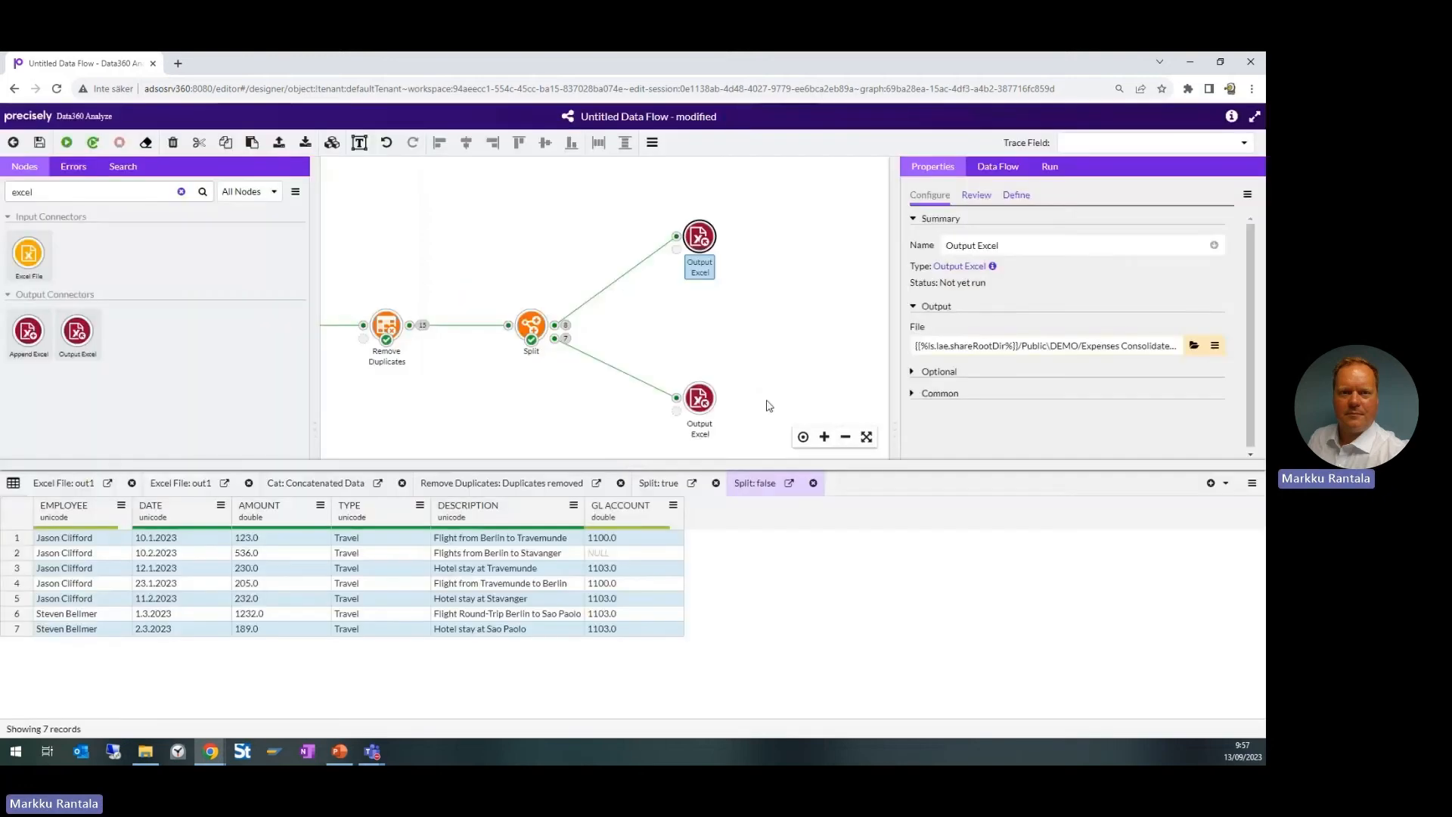
Set the output file of the Output Excel node on the false branch to Travel Expenses Consolidated.xls in Public > DEMO
{"action": "left_click", "coordinate": [702, 400]}
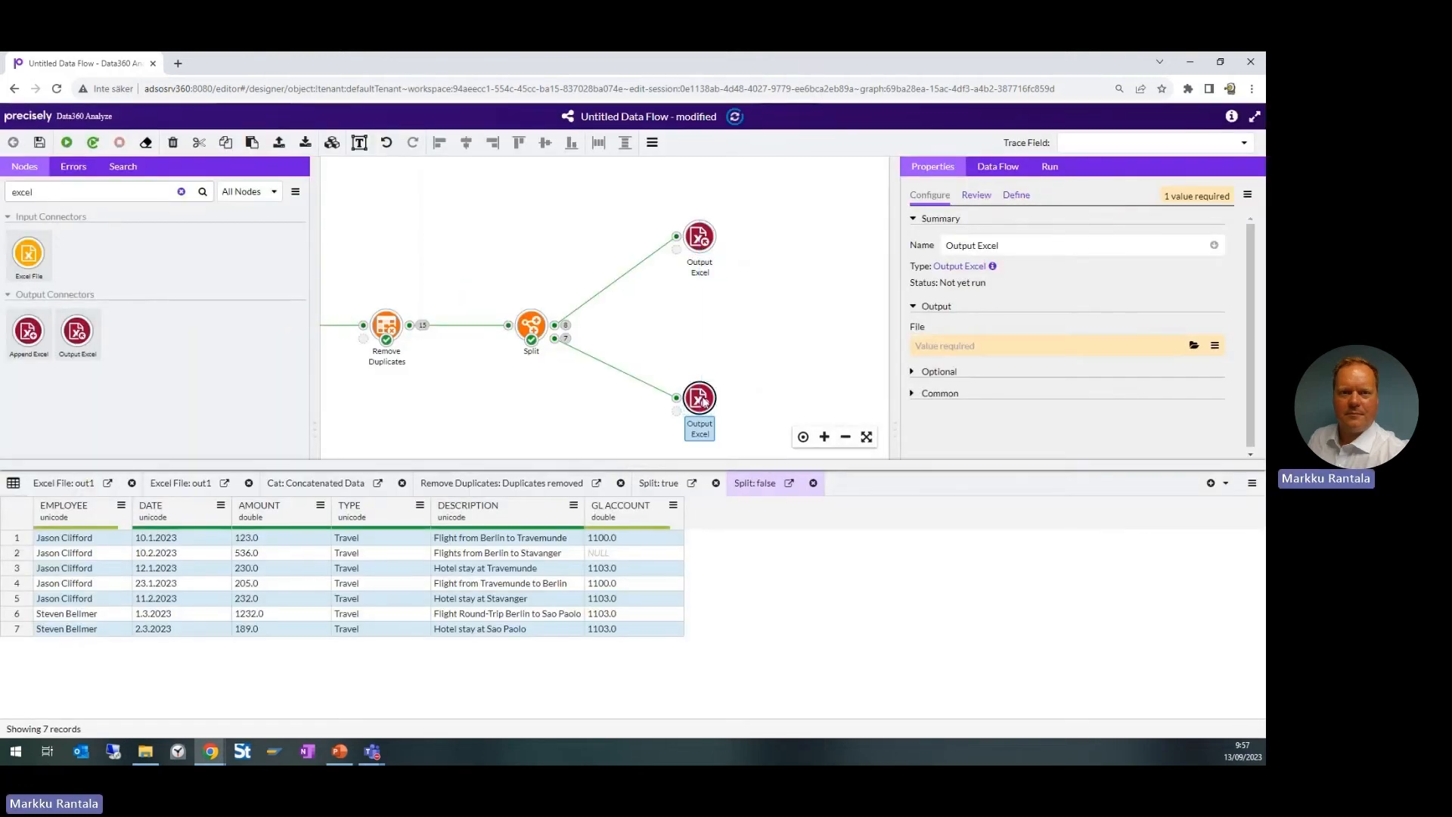
{"action": "left_click", "coordinate": [1193, 346]}
{"action": "scroll", "coordinate": [552, 285], "scroll_direction": "down", "scroll_amount": 2}
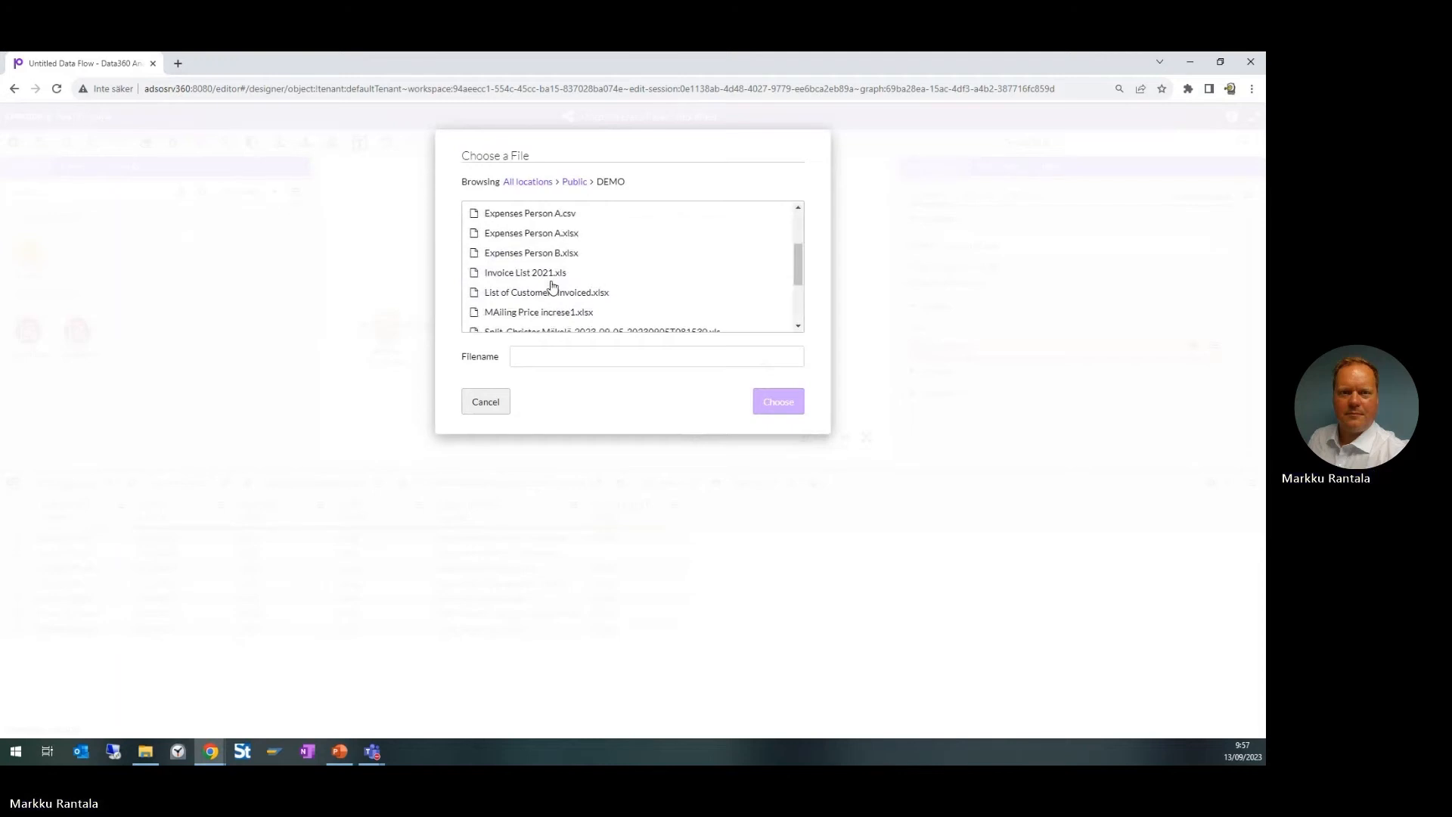
{"action": "scroll", "coordinate": [552, 285], "scroll_direction": "down", "scroll_amount": 3}
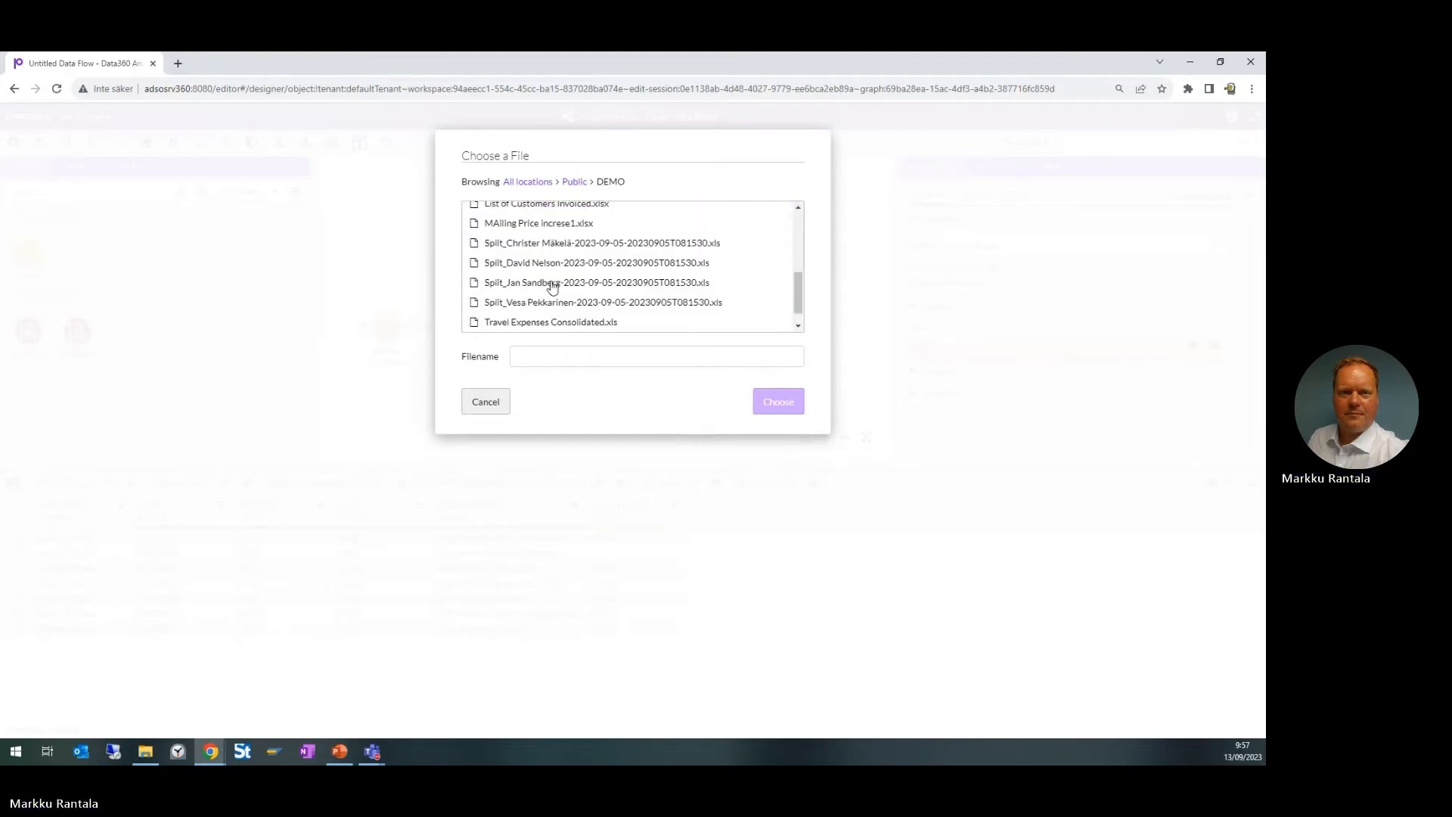
{"action": "left_click", "coordinate": [541, 320]}
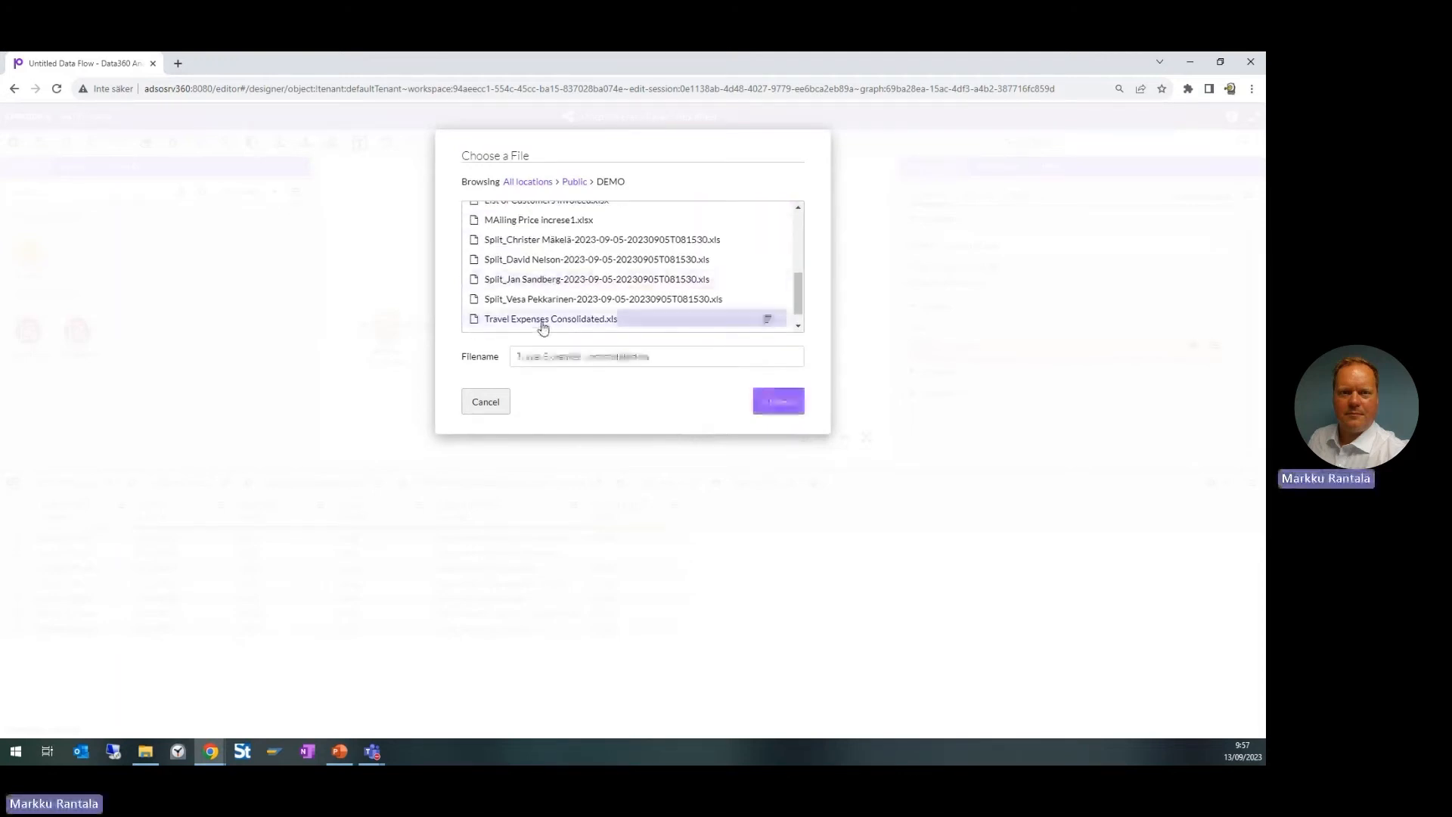
{"action": "left_click", "coordinate": [777, 401]}
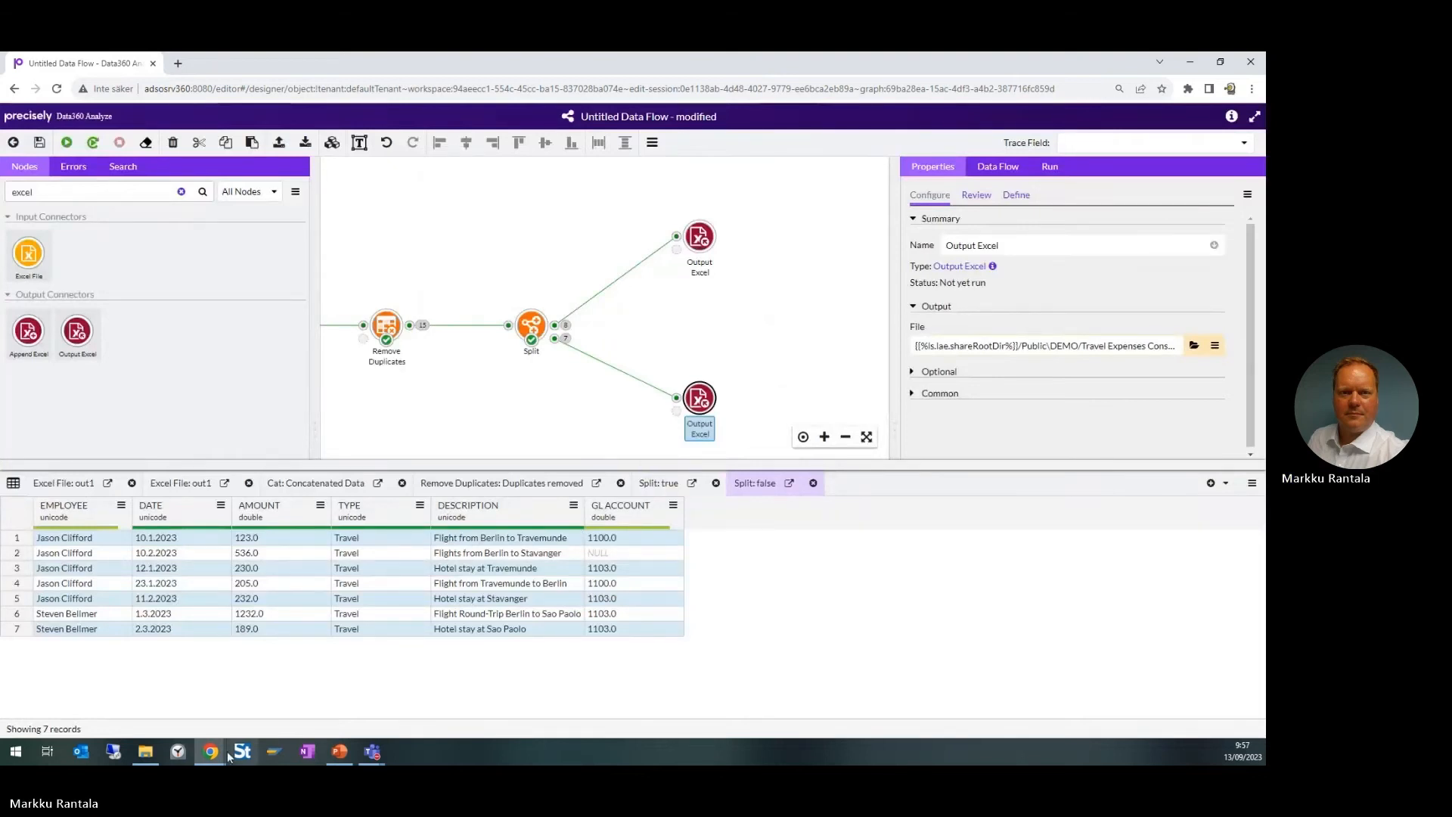
Select both Output Excel nodes and re-run them together to write the two files
{"action": "left_click", "coordinate": [708, 235]}
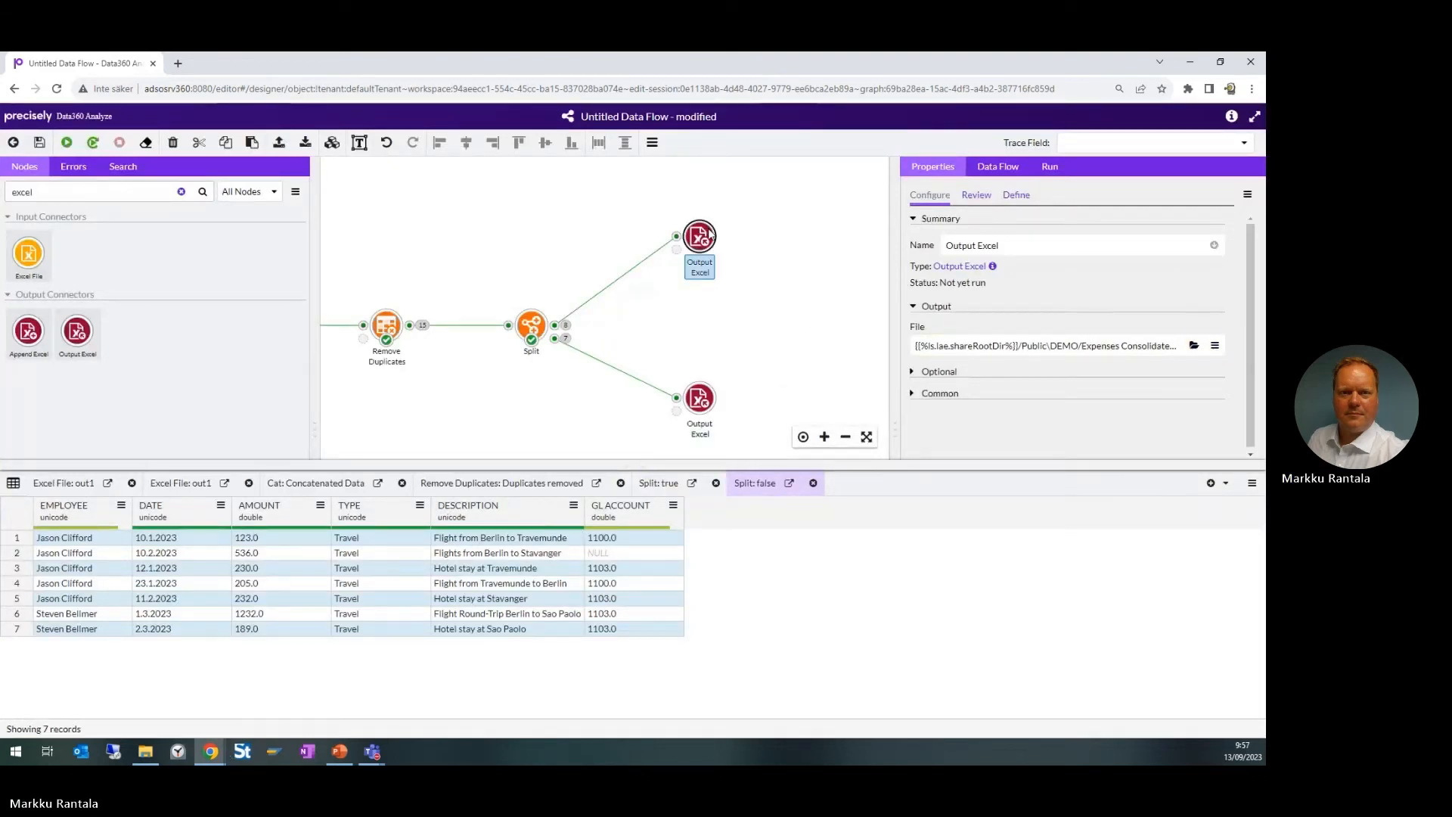
{"action": "left_click", "coordinate": [695, 412], "text": "ctrl"}
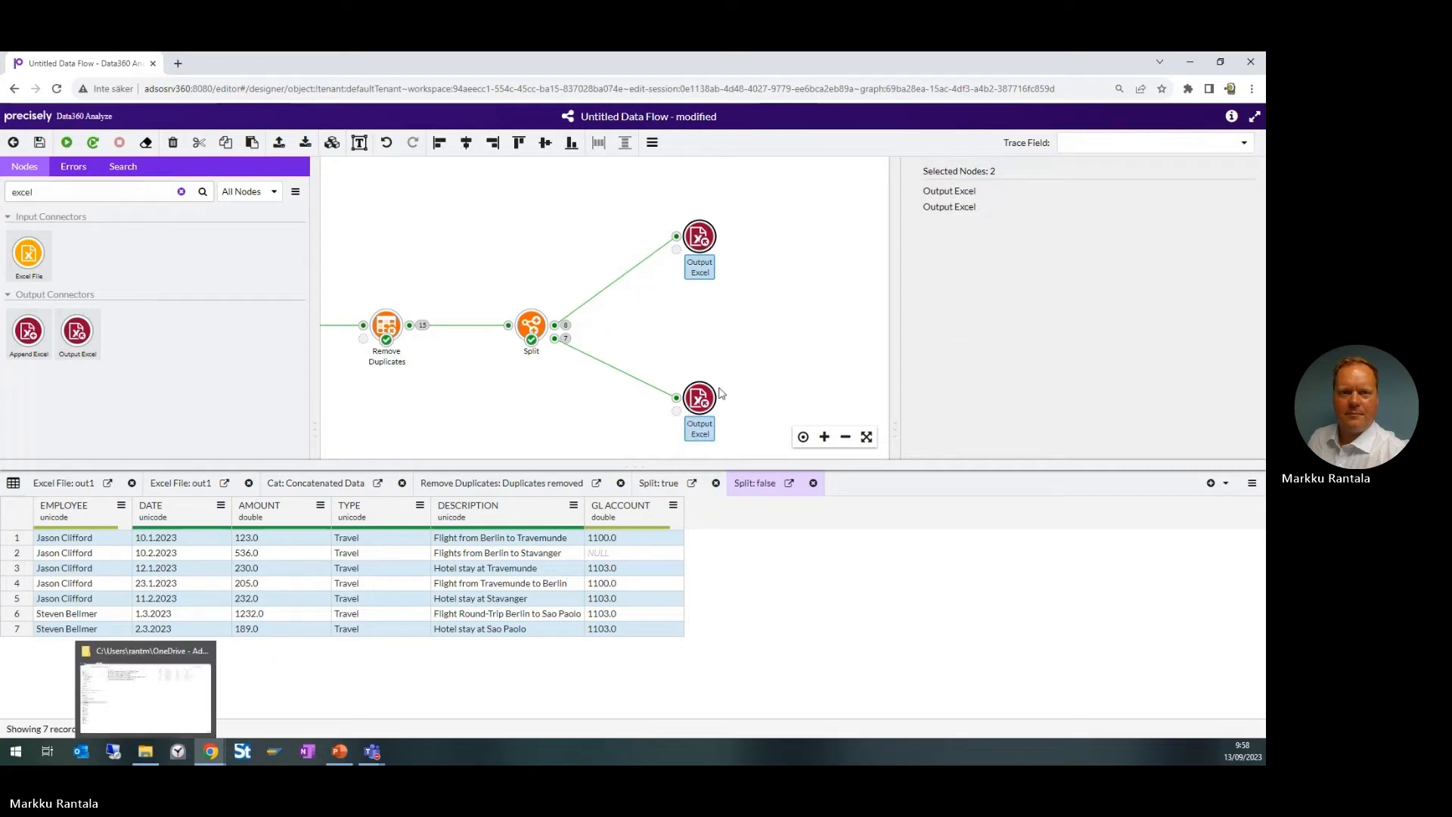
{"action": "right_click", "coordinate": [705, 394]}
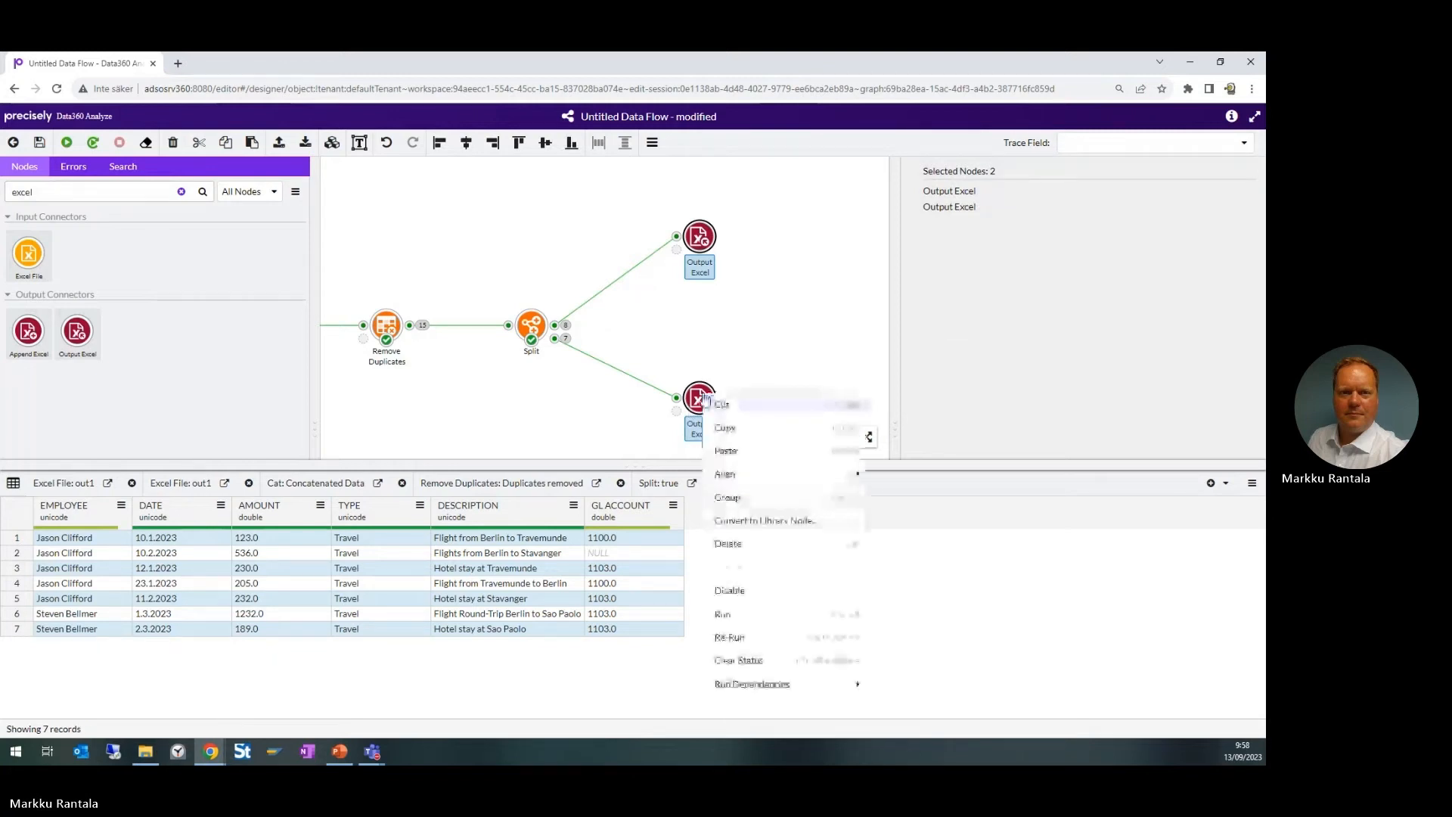
{"action": "left_click", "coordinate": [751, 640]}
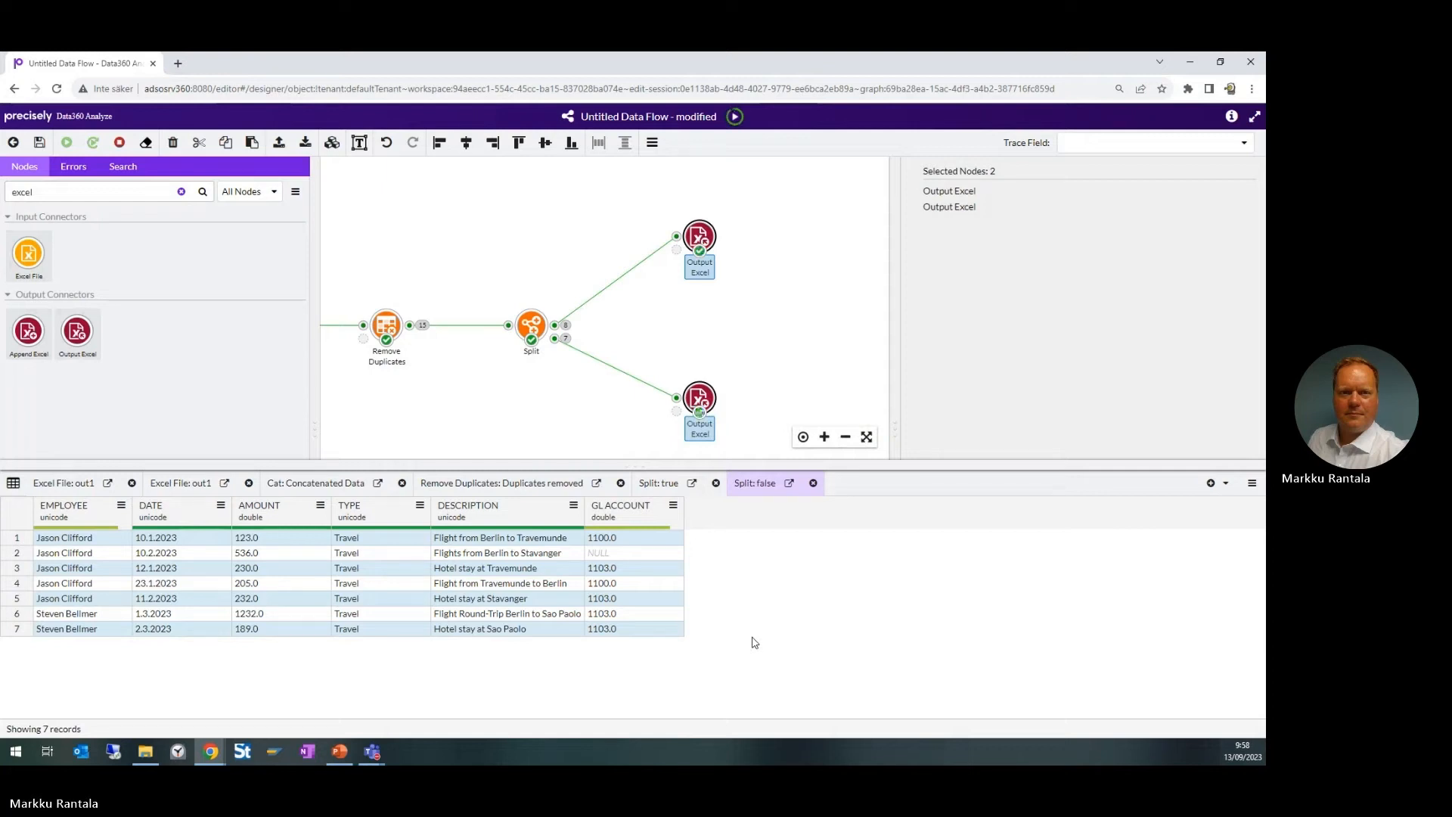
Fit the whole data flow into view by zooming out and collapsing the properties and node library areas
{"action": "left_click", "coordinate": [851, 439]}
{"action": "left_click_drag", "start_coordinate": [470, 388], "coordinate": [706, 384]}
{"action": "double_click", "coordinate": [896, 291]}
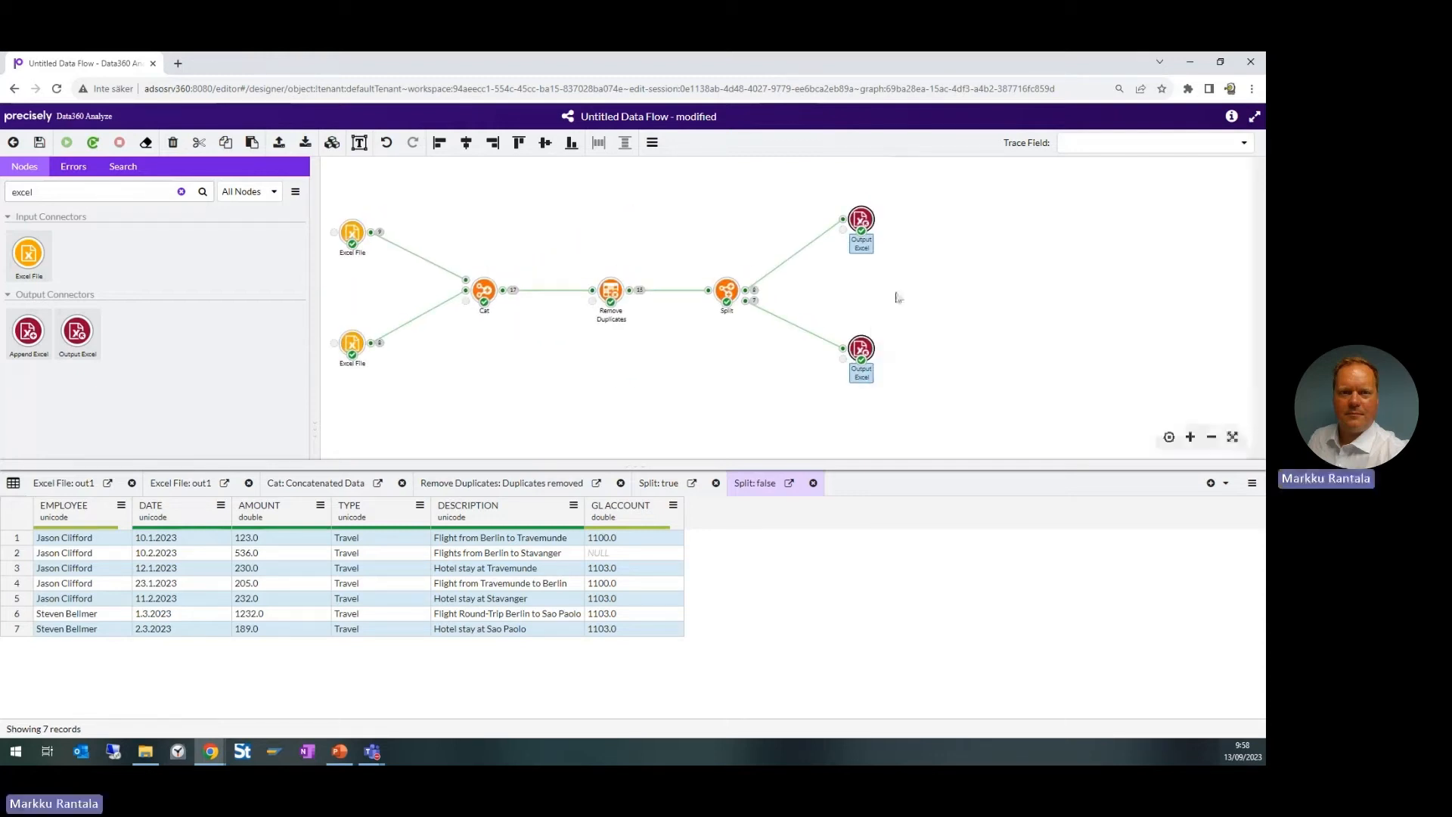
{"action": "double_click", "coordinate": [315, 422]}
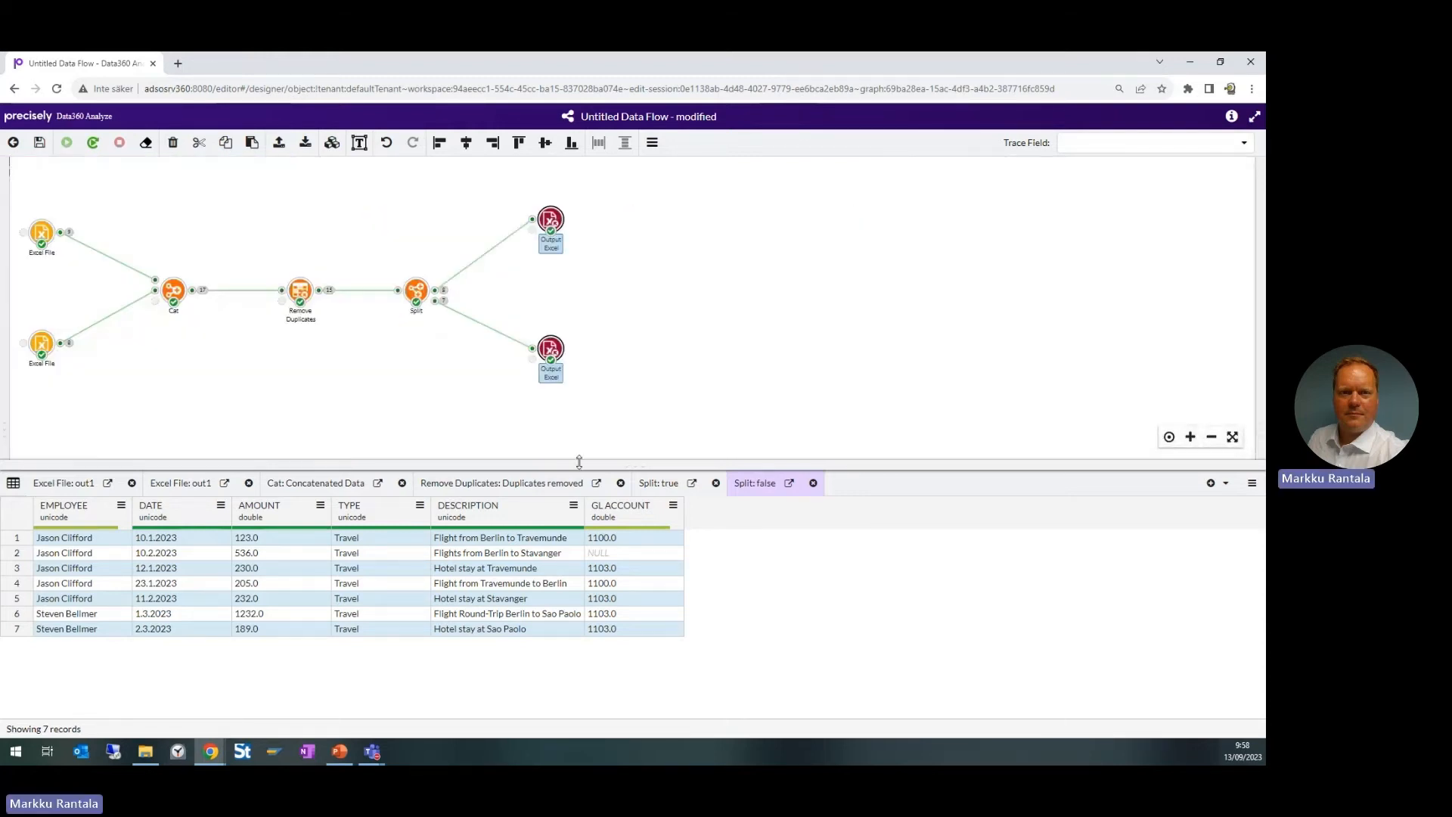
Add a Filter node below Remove Duplicates and connect the Cat node's output to its input
{"action": "double_click", "coordinate": [579, 462]}
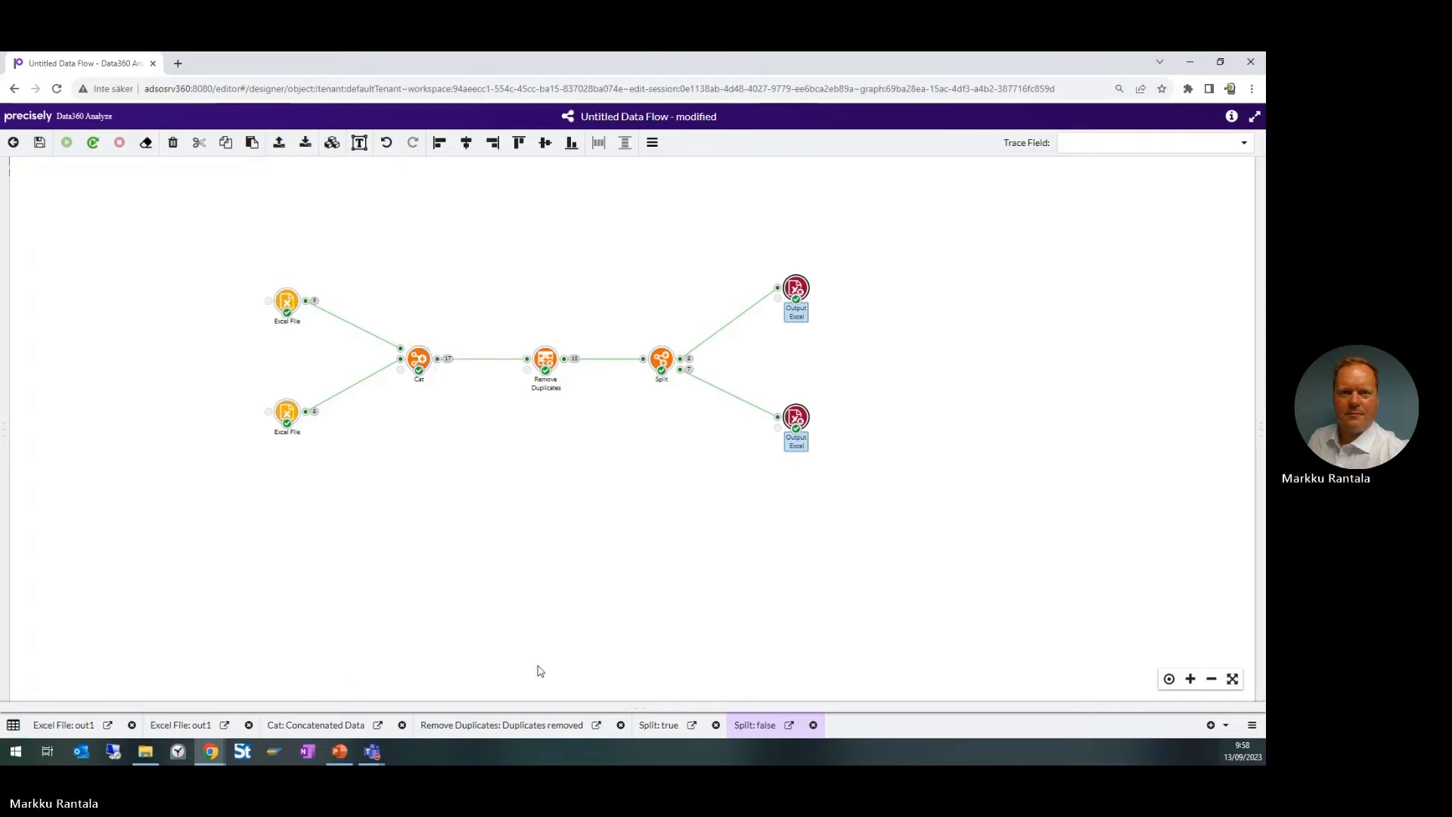
{"action": "left_click", "coordinate": [6, 429]}
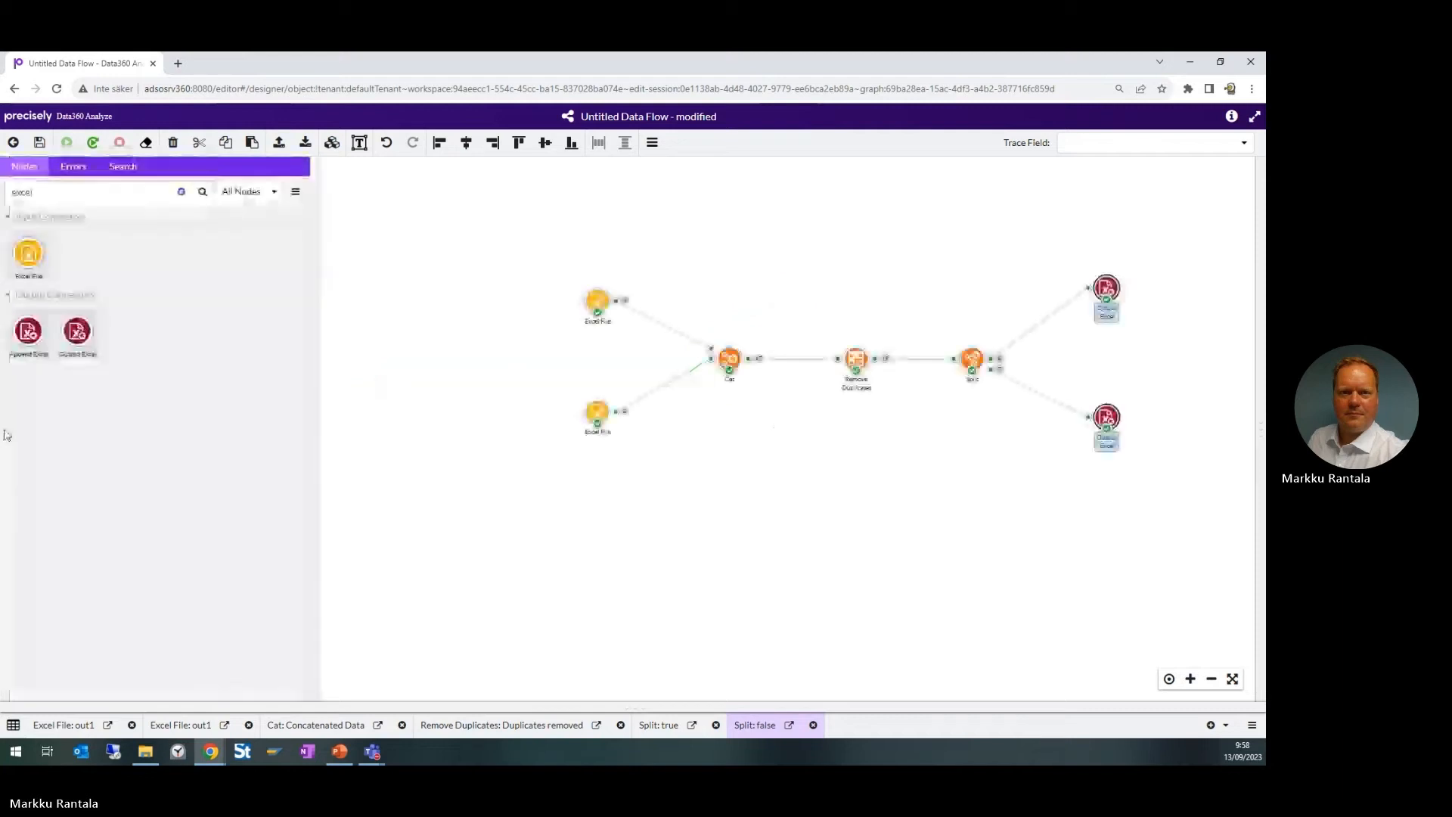
{"action": "left_click", "coordinate": [181, 191]}
{"action": "left_click", "coordinate": [130, 194]}
{"action": "type", "text": "filter"}
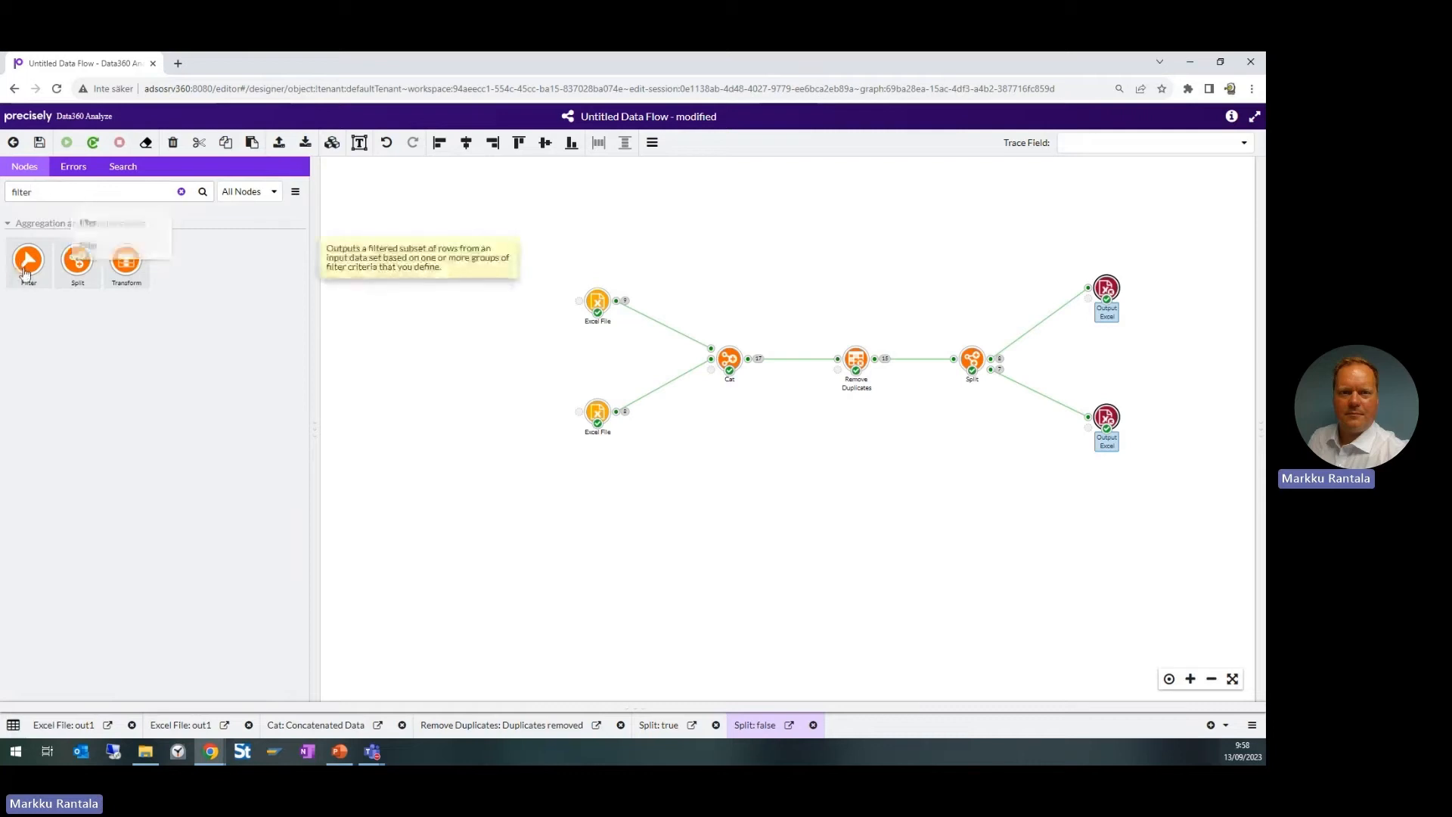
{"action": "left_click_drag", "start_coordinate": [28, 259], "coordinate": [853, 493]}
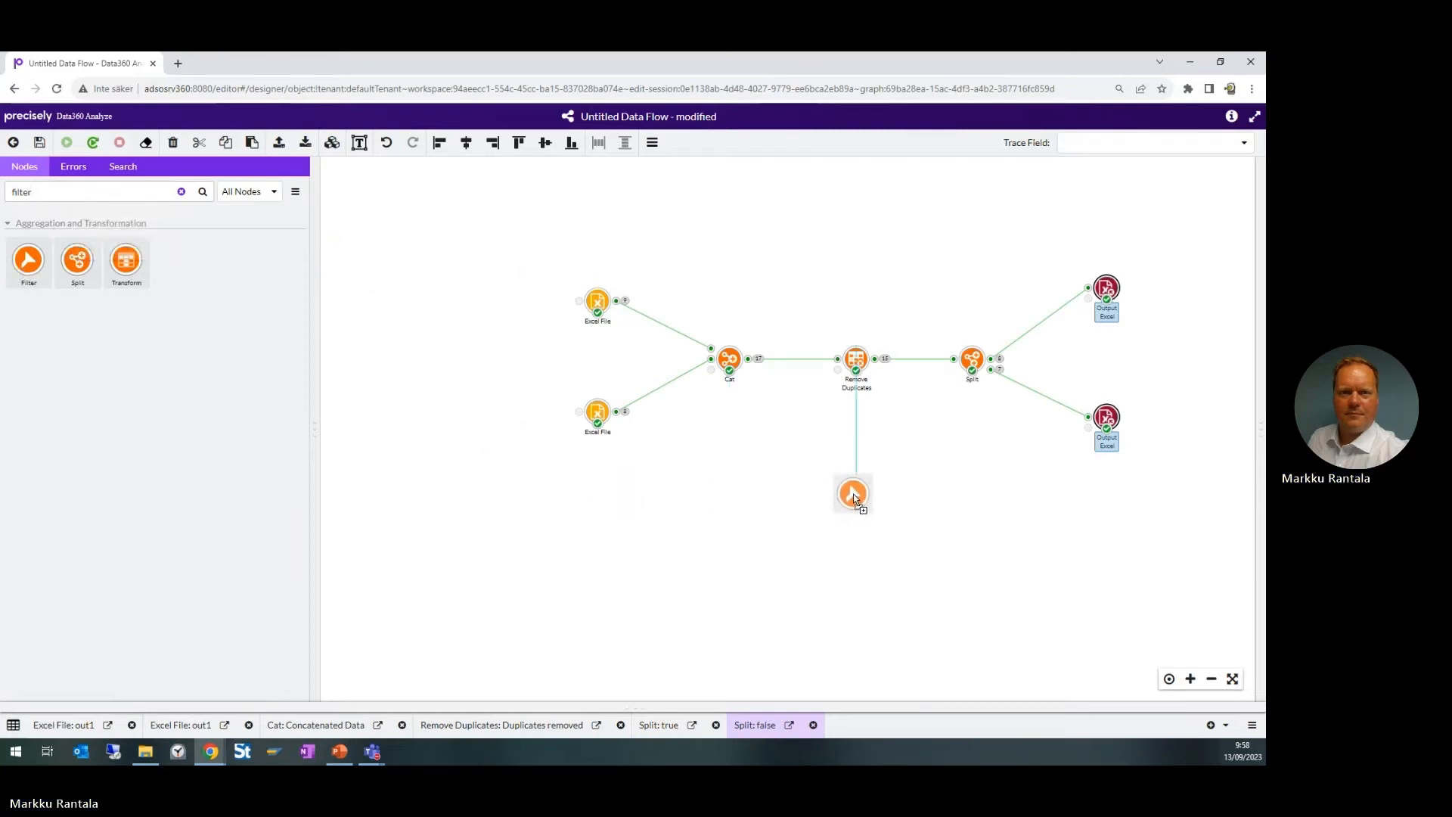
{"action": "left_click_drag", "start_coordinate": [738, 467], "coordinate": [603, 459]}
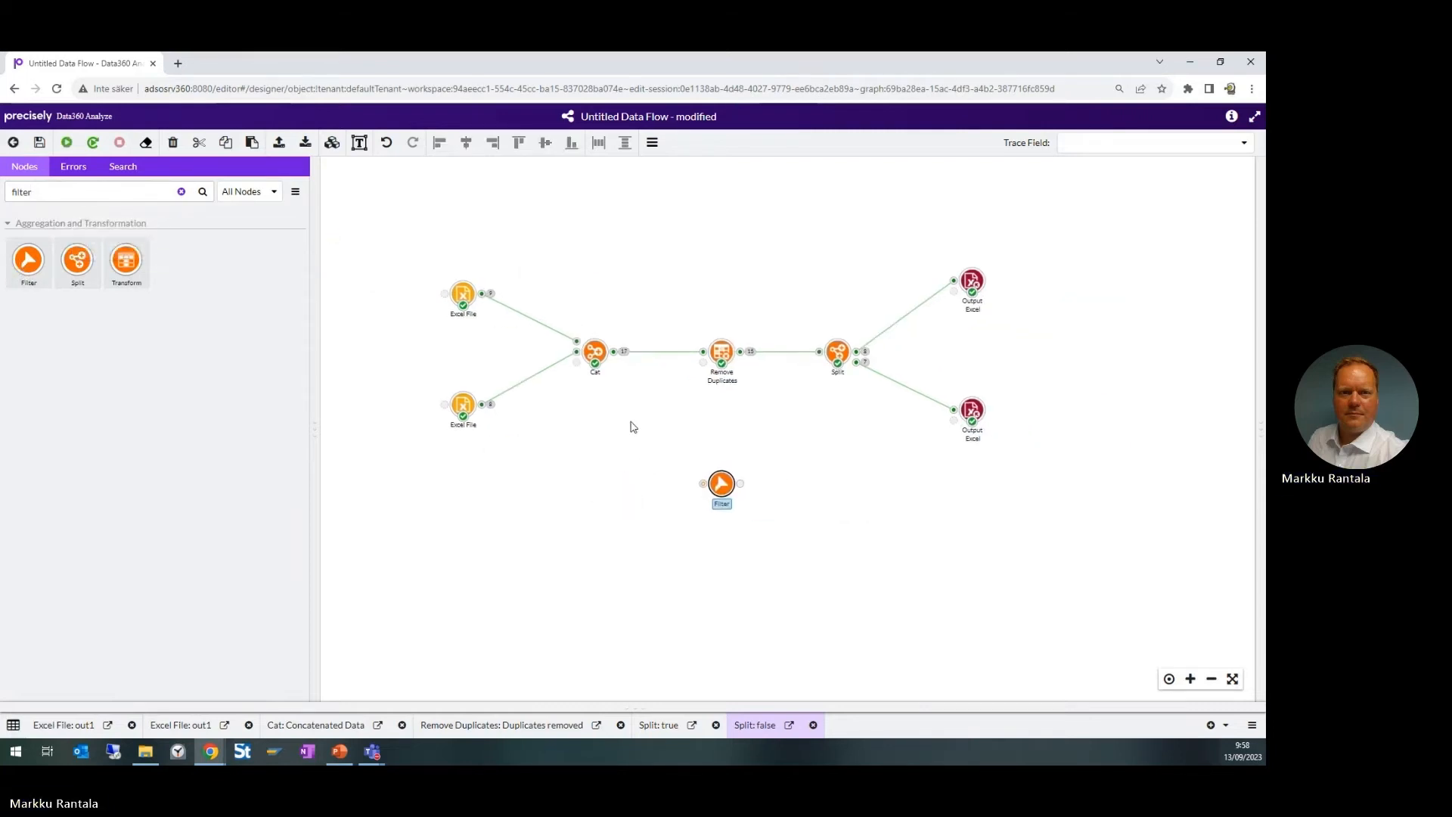
{"action": "left_click_drag", "start_coordinate": [702, 486], "coordinate": [702, 484]}
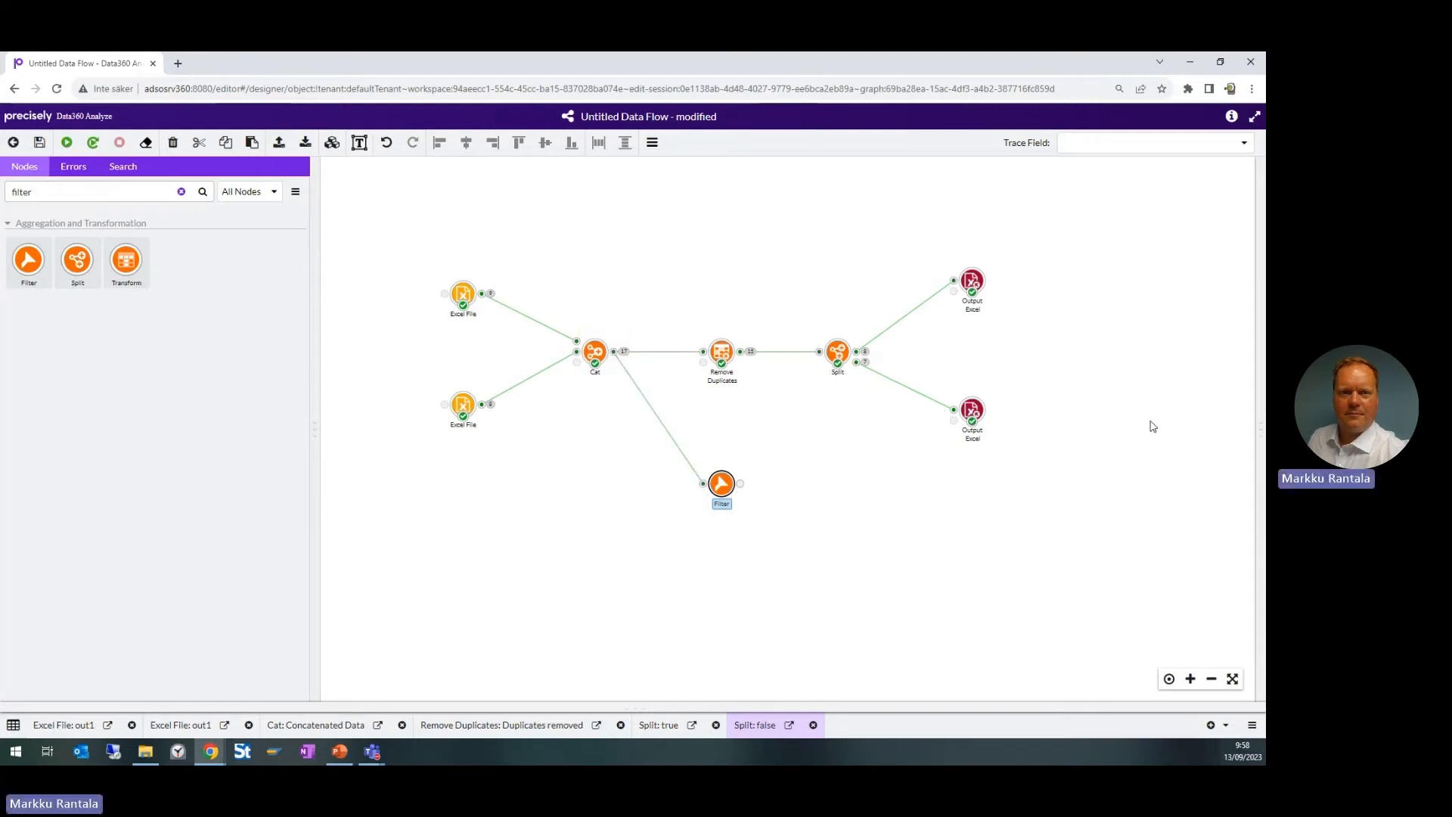
Configure the Filter node's criteria to keep records whose AMOUNT is Greater Than 100
{"action": "left_click", "coordinate": [1260, 431]}
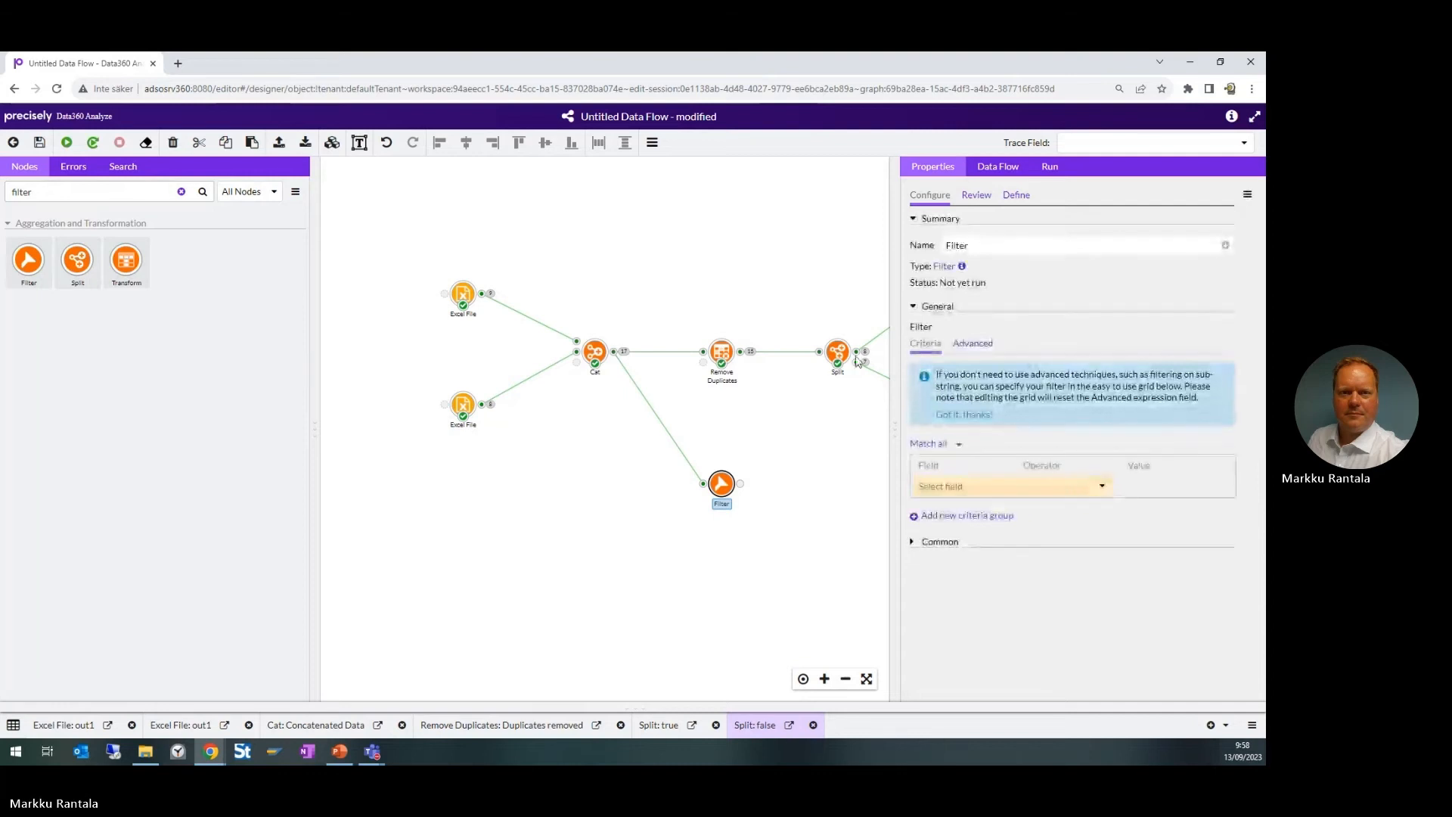
{"action": "left_click_drag", "start_coordinate": [895, 425], "coordinate": [1015, 444]}
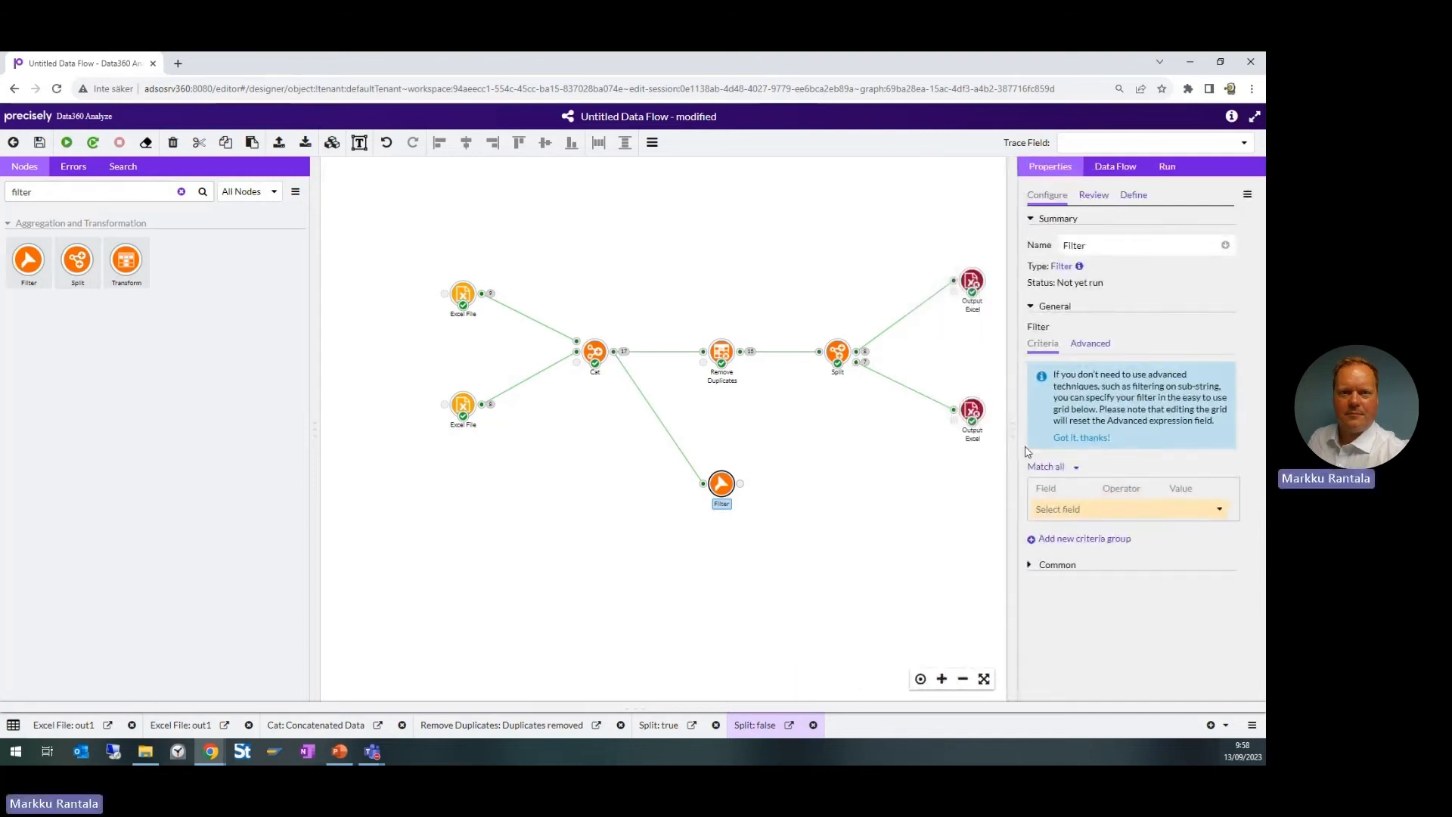
{"action": "left_click", "coordinate": [1219, 509]}
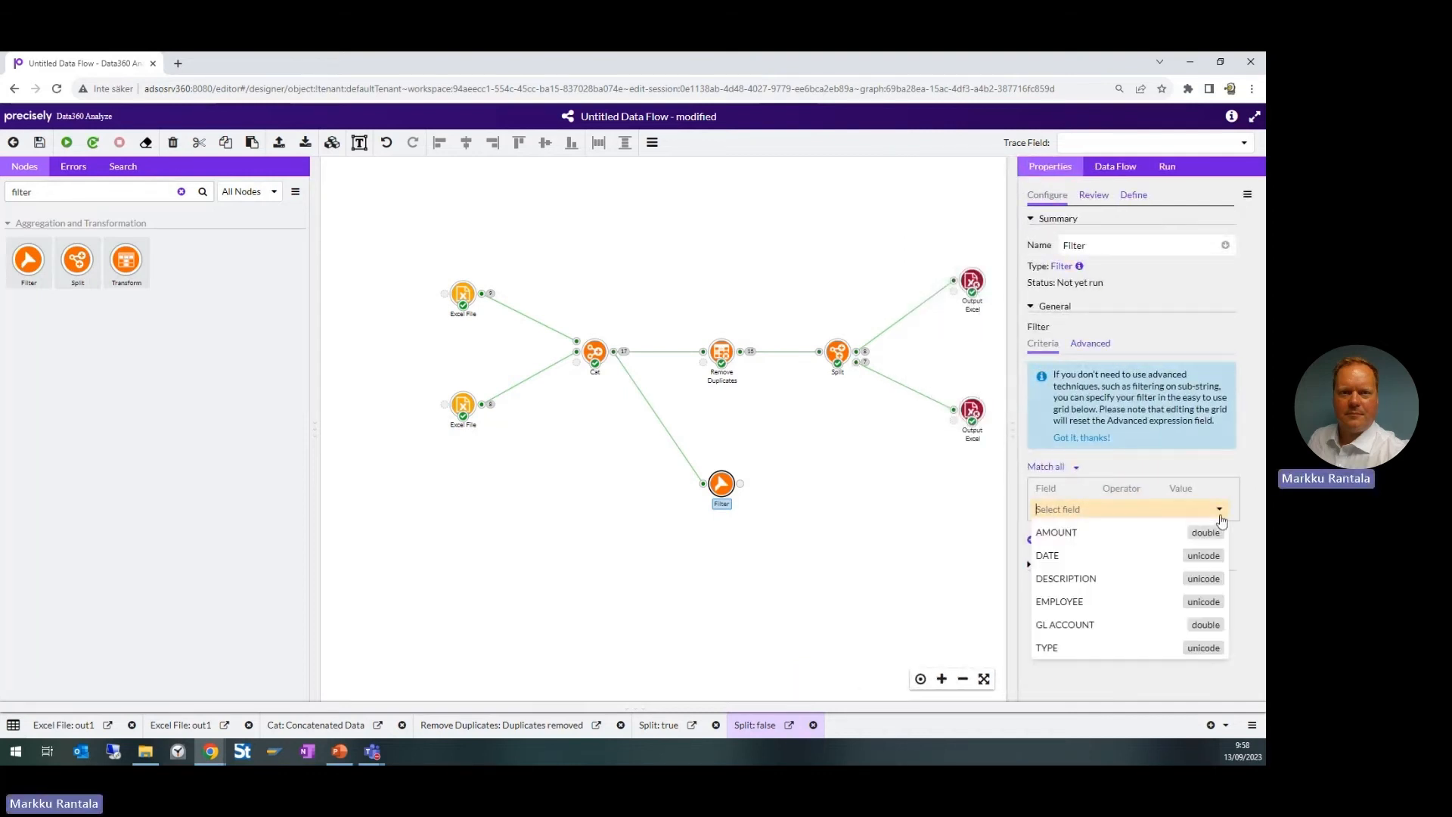
{"action": "left_click", "coordinate": [1064, 534]}
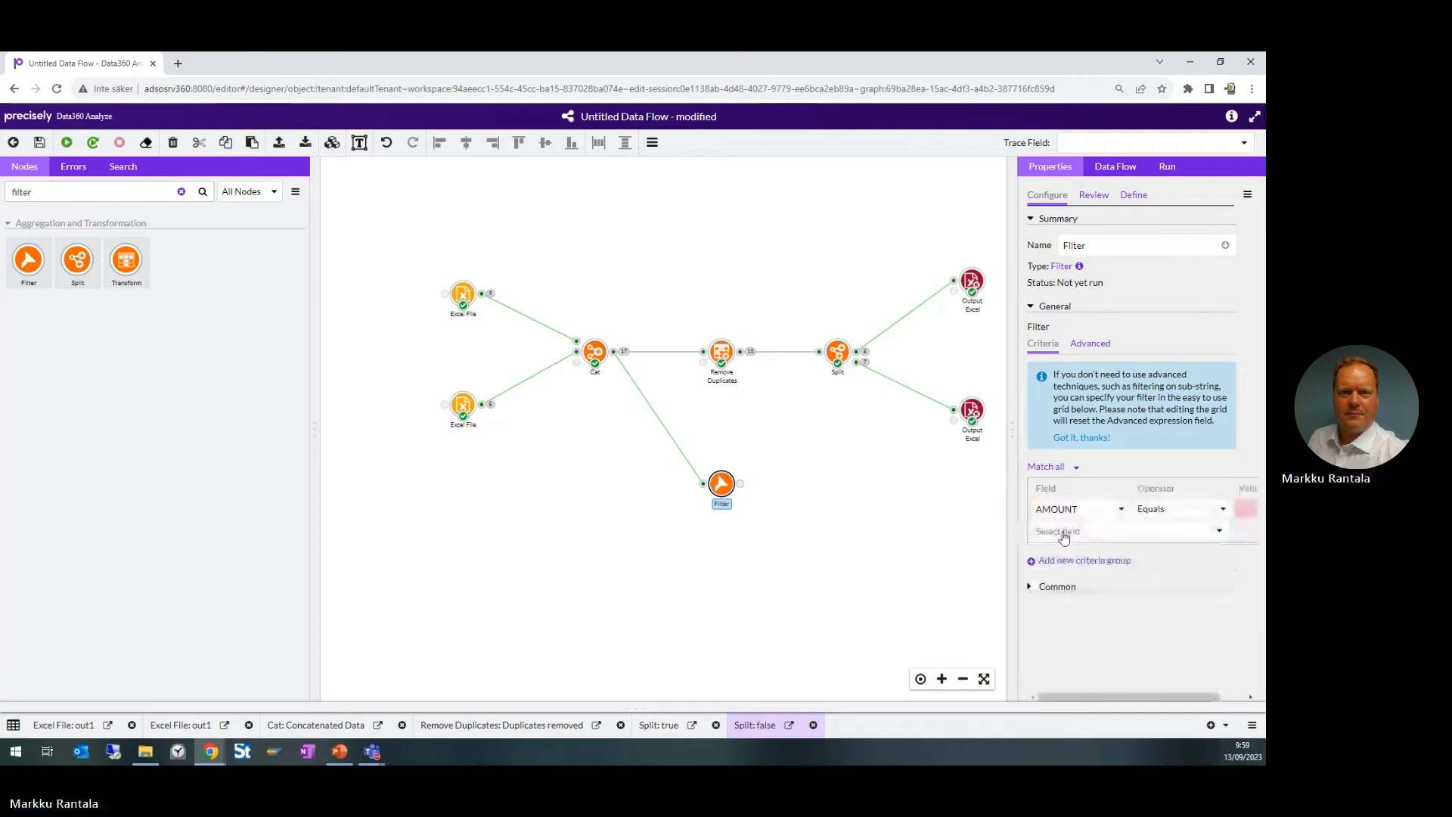
{"action": "left_click", "coordinate": [1213, 514]}
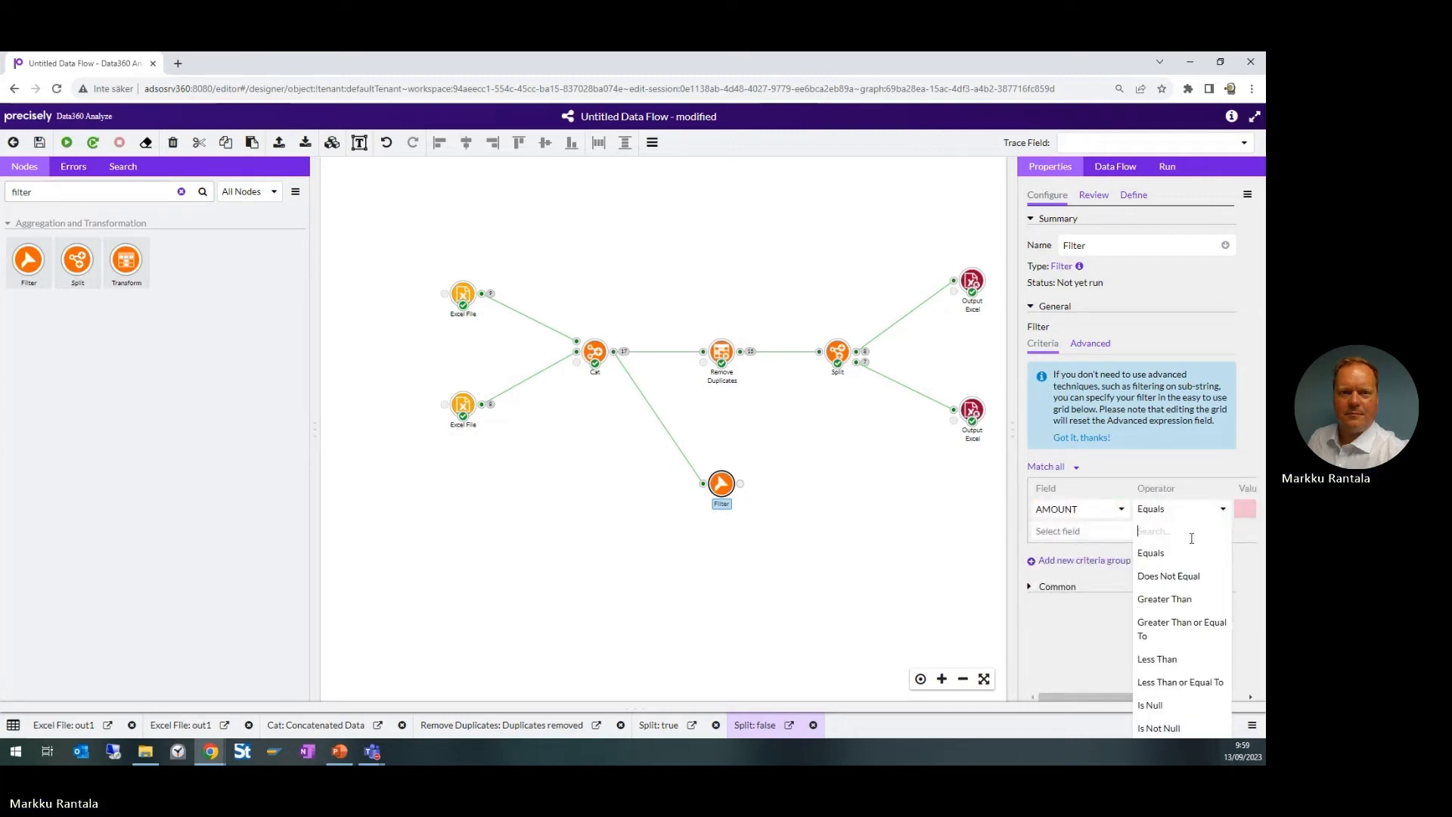
{"action": "left_click", "coordinate": [1165, 599]}
{"action": "left_click", "coordinate": [1240, 508]}
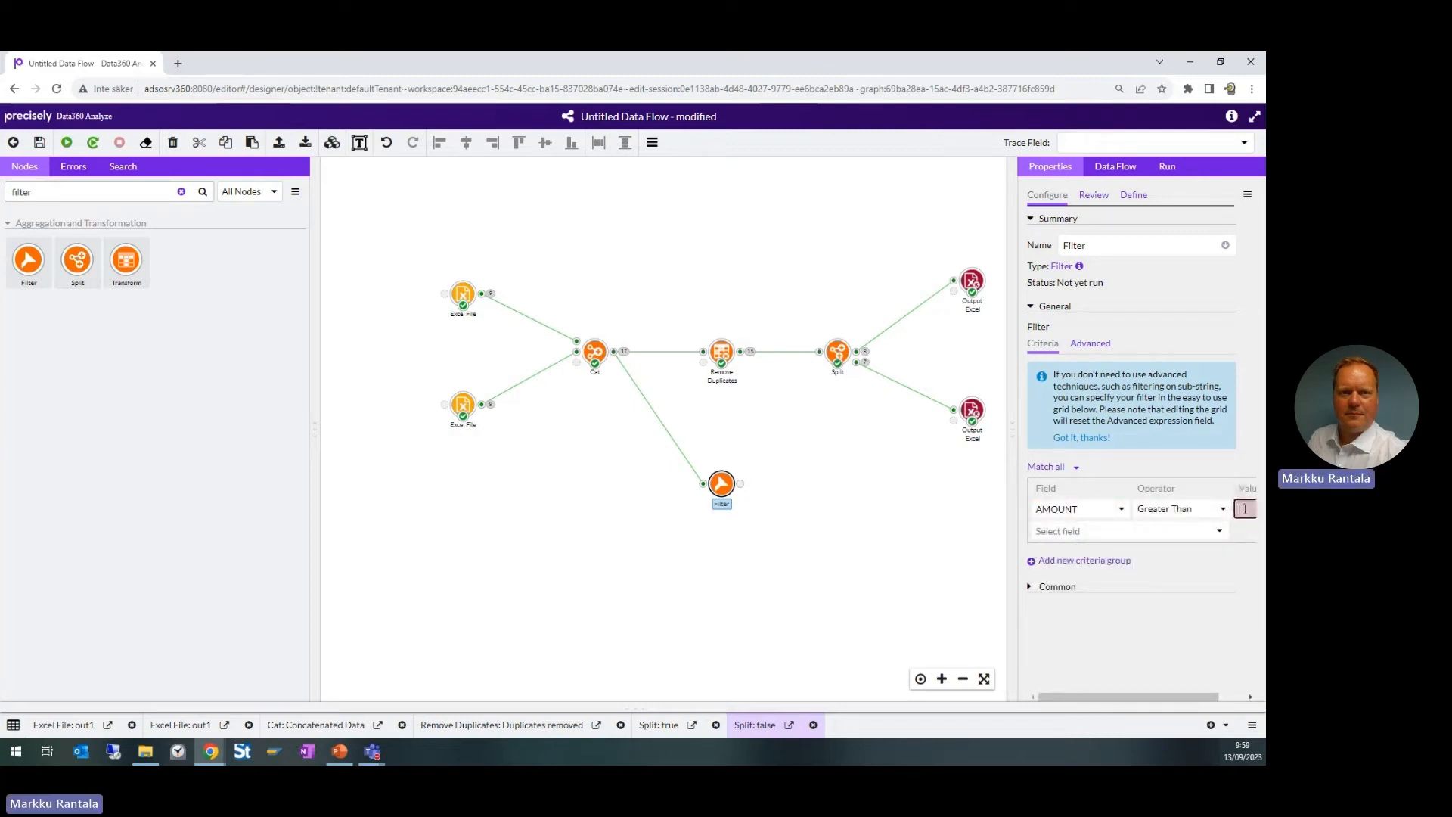
{"action": "type", "text": "100"}
{"action": "left_click", "coordinate": [733, 552]}
Re-run only the Filter node to apply its criteria to the concatenated data
{"action": "left_click", "coordinate": [721, 488]}
{"action": "right_click", "coordinate": [725, 494]}
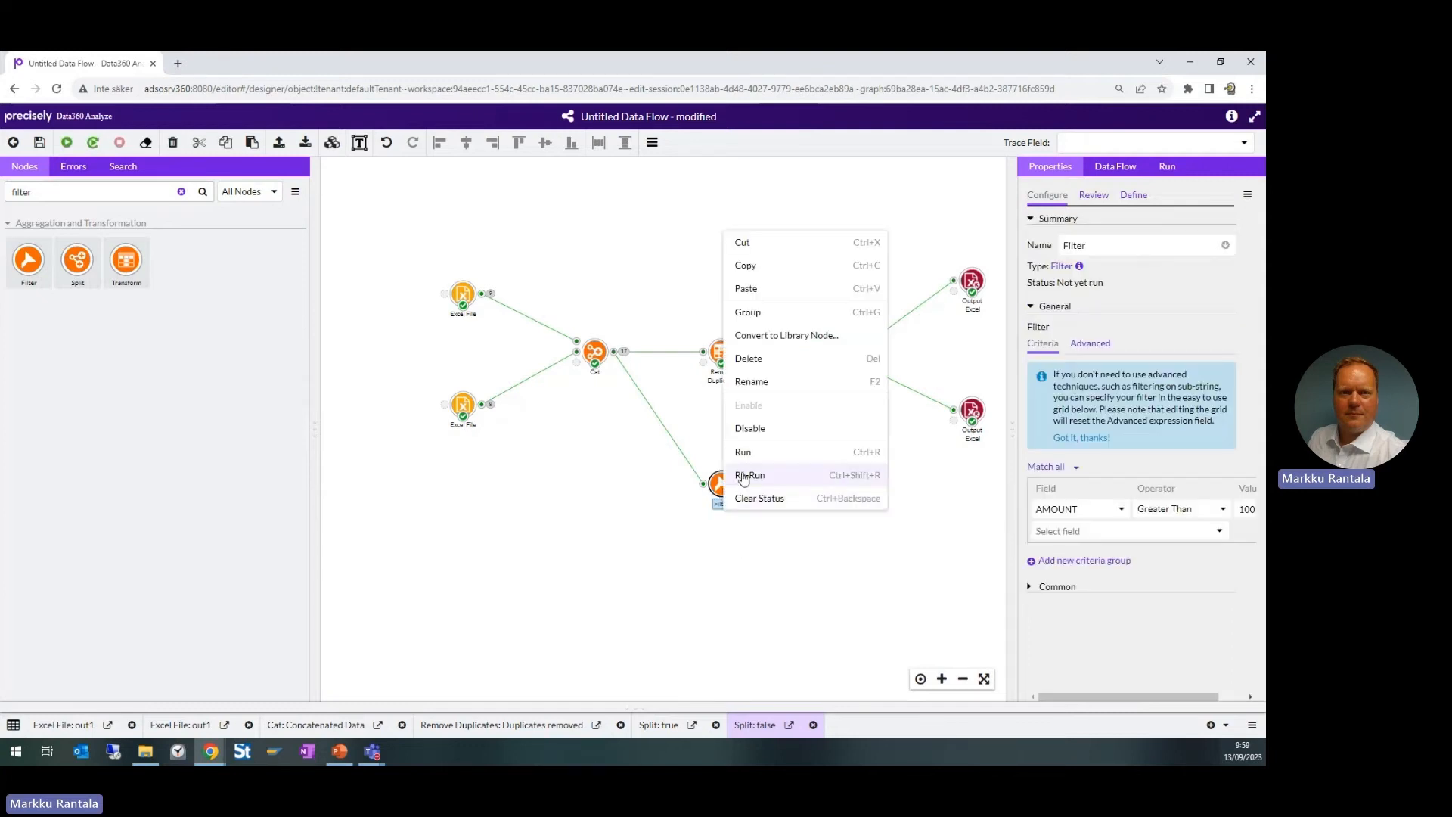
{"action": "left_click", "coordinate": [750, 477]}
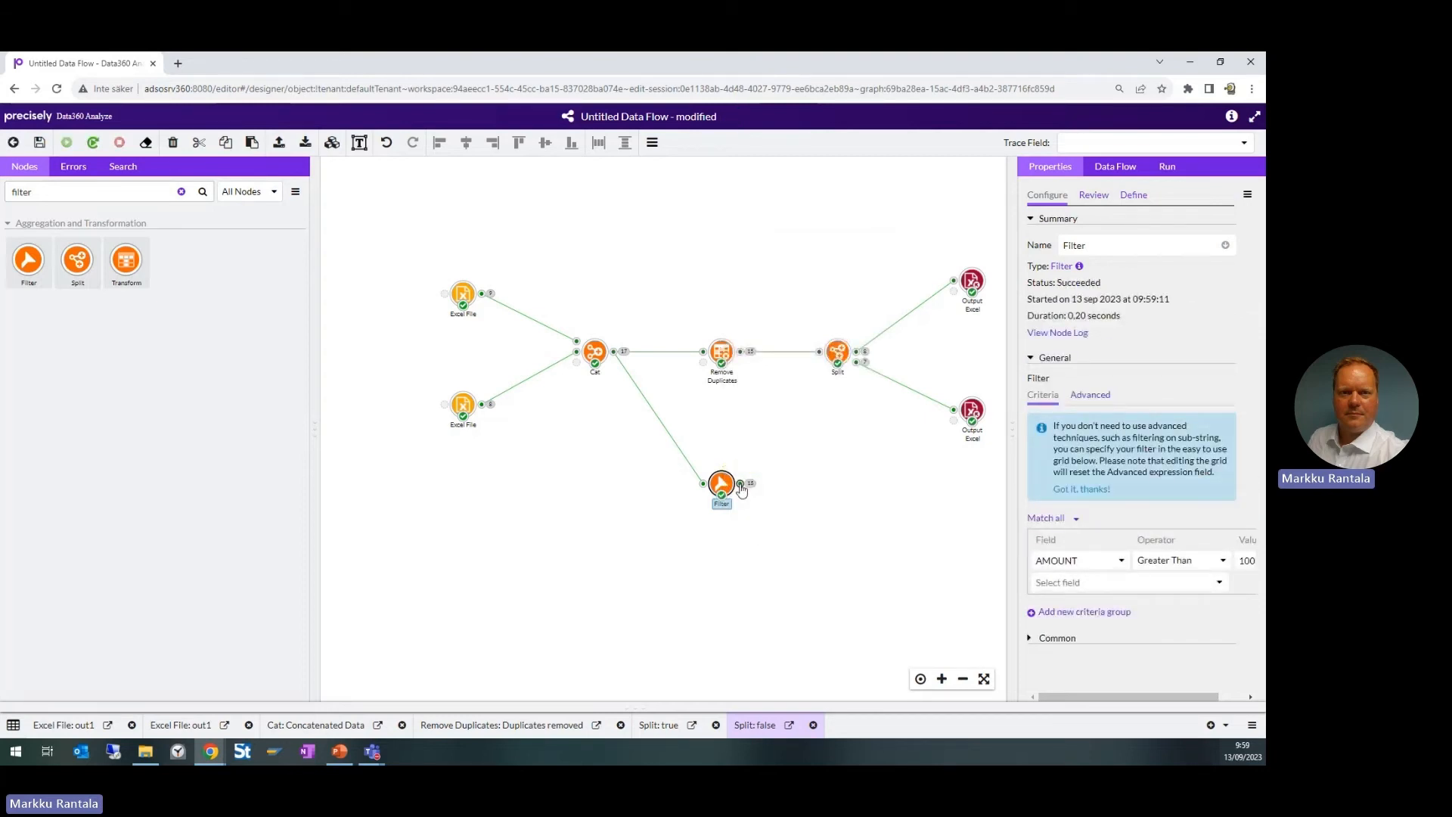
{"action": "left_click_drag", "start_coordinate": [824, 544], "coordinate": [775, 585]}
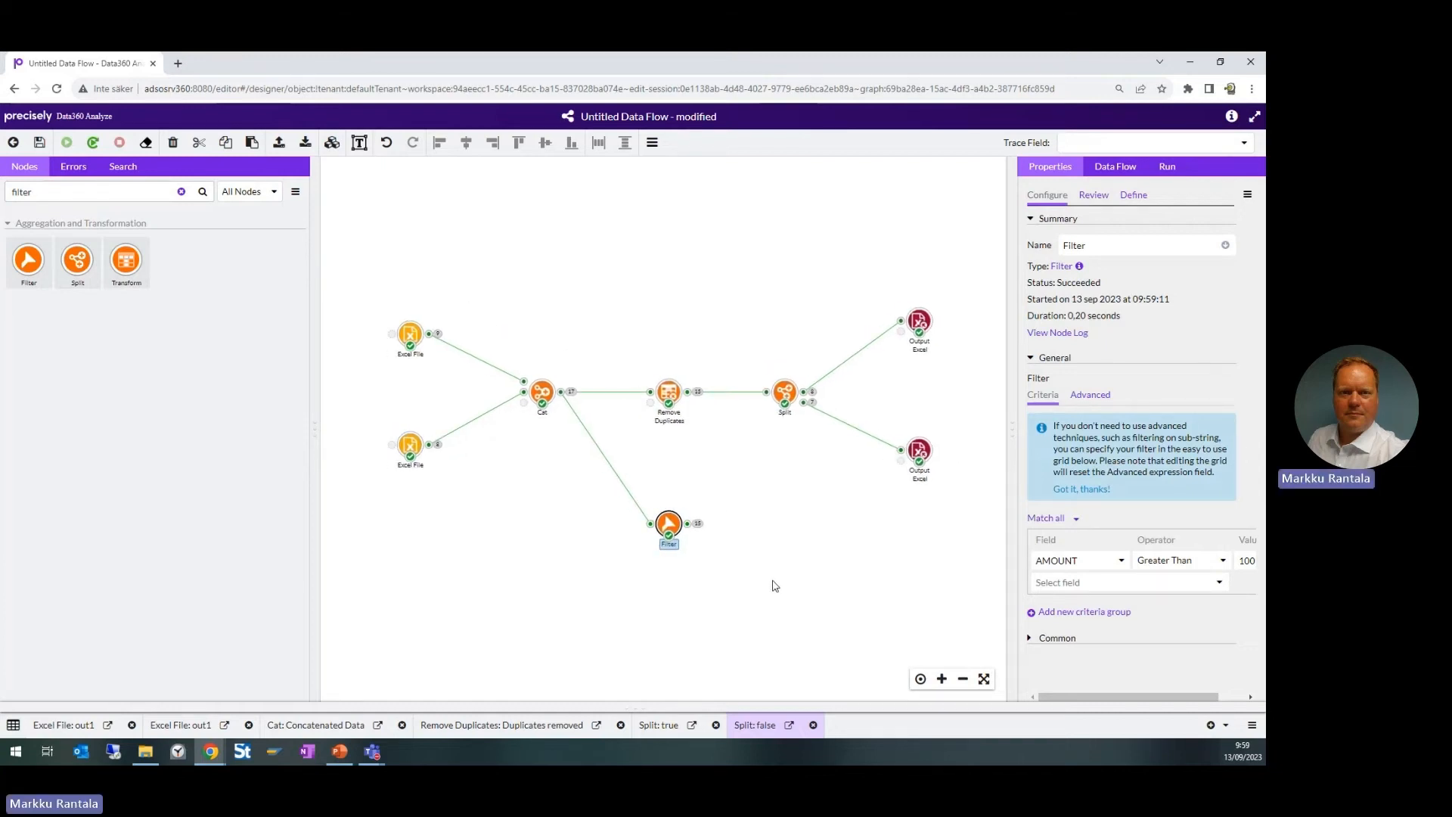